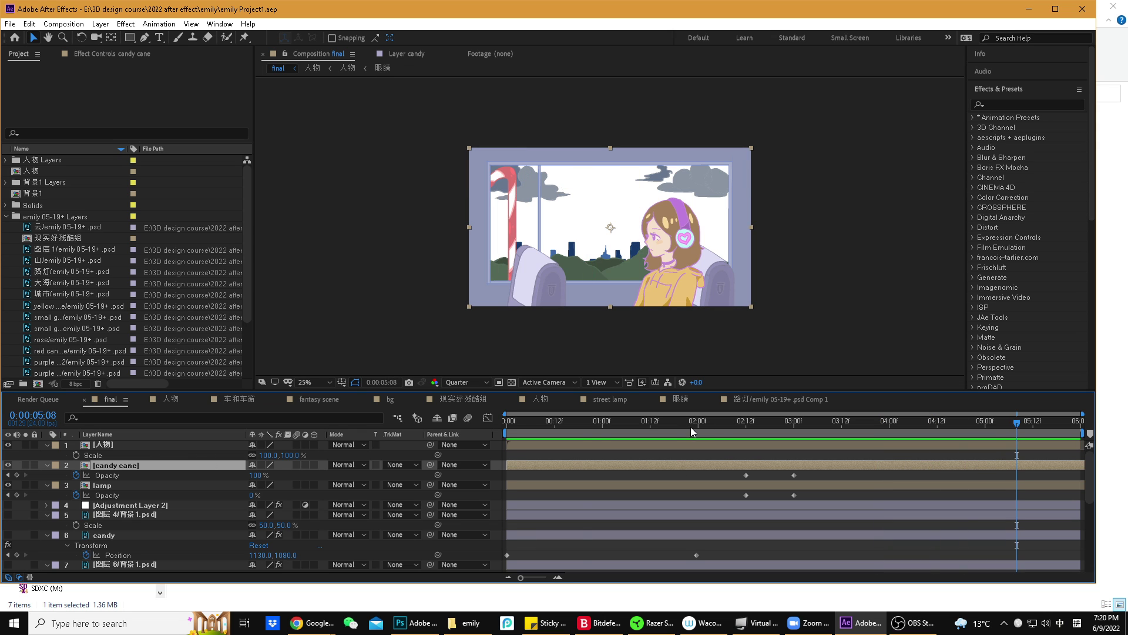
- Delete the candy cane layer from the final composition
left_click_drag(690, 427, 1025, 457)
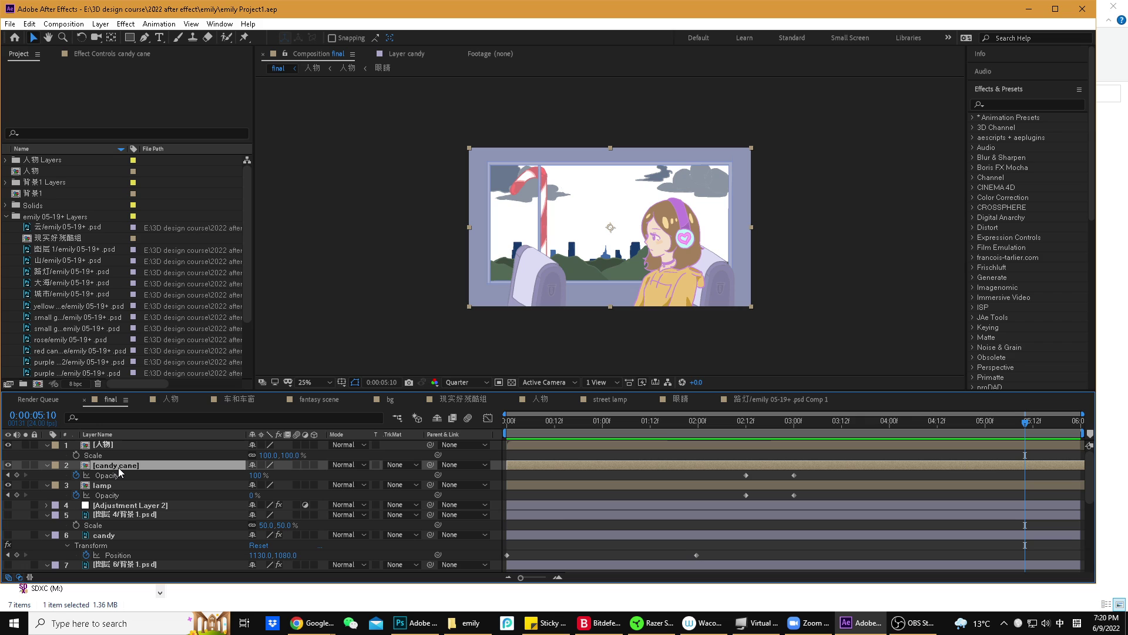
key("Delete")
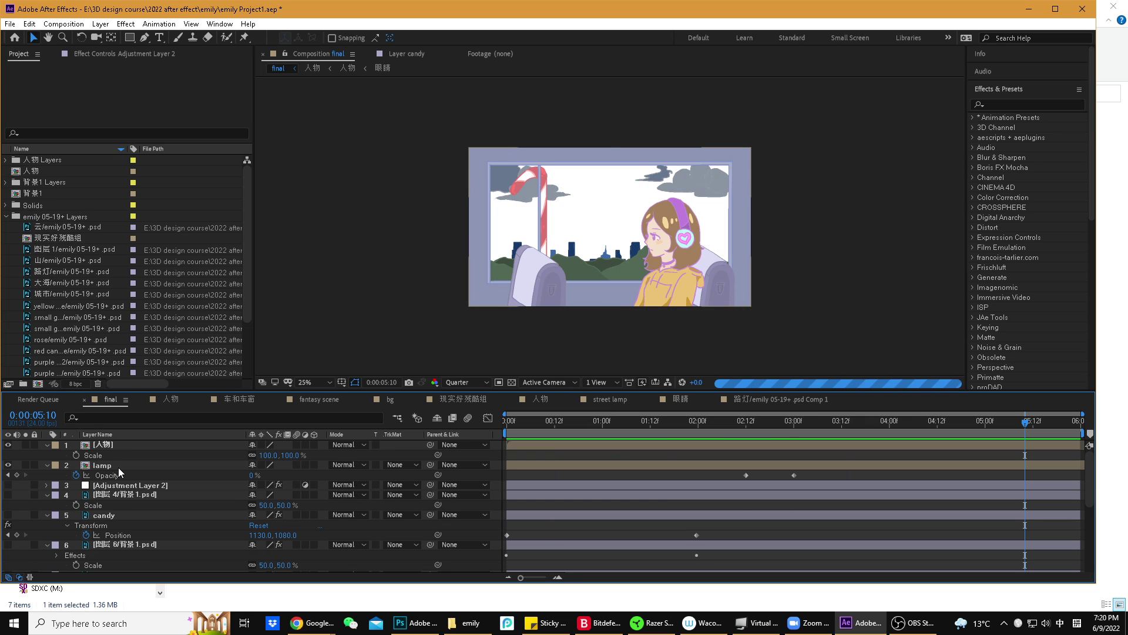
- Find the street lamp footage 路灯/emily 05-19+ .psd among the project assets and add it directly above the lamp layer in the final composition
left_click(93, 252)
scroll(91, 270, "down", 3)
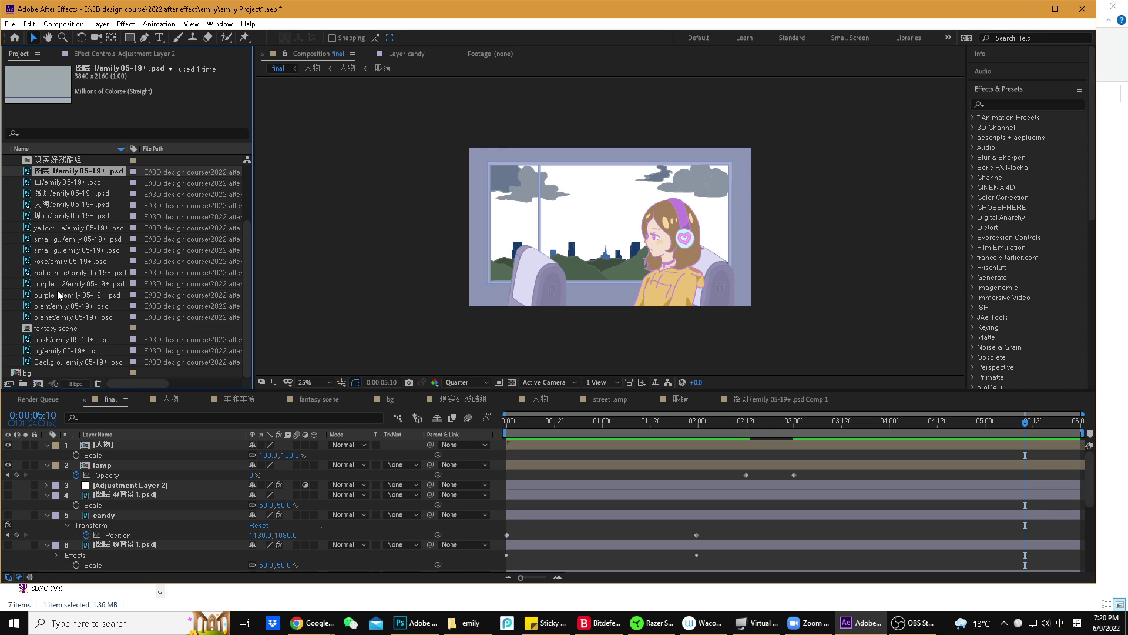
left_click(48, 273)
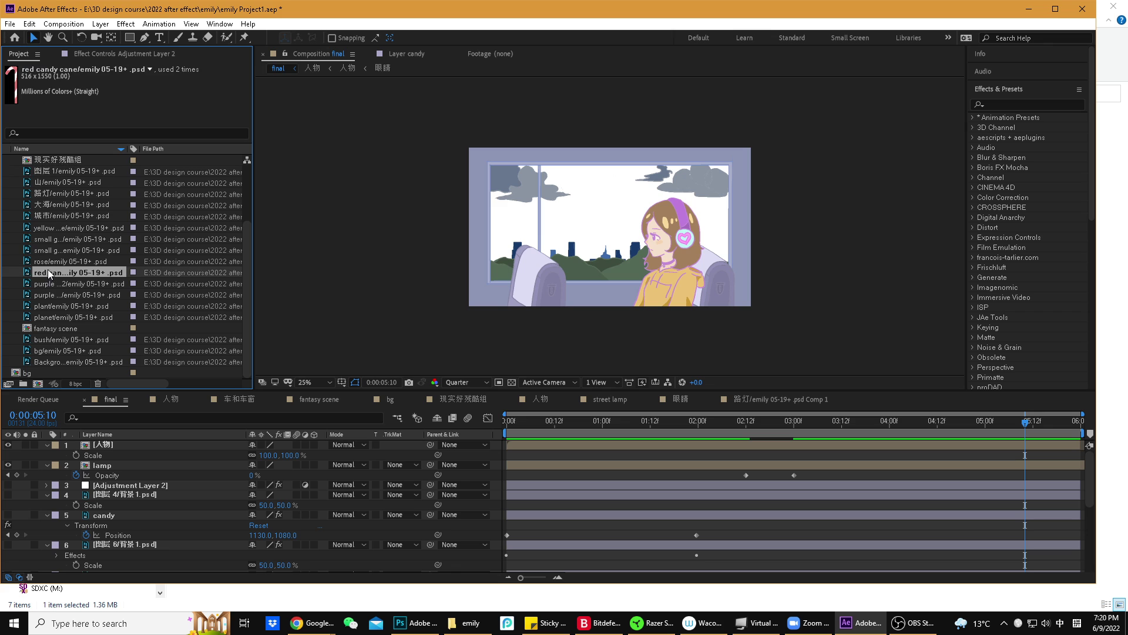
left_click(73, 261)
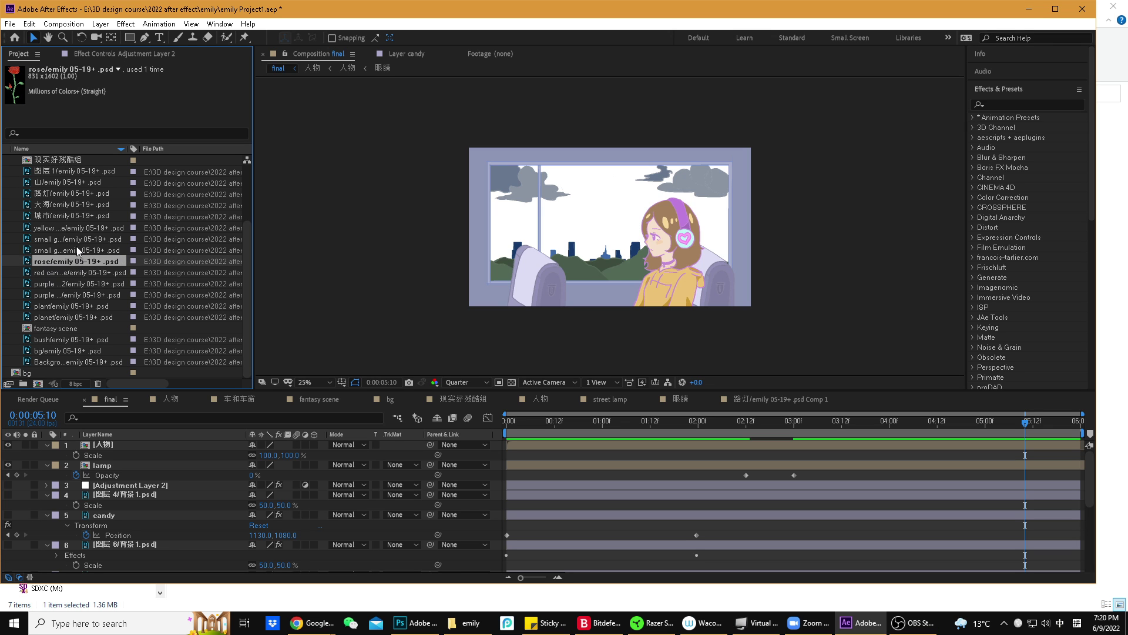
left_click(77, 250)
left_click(69, 335)
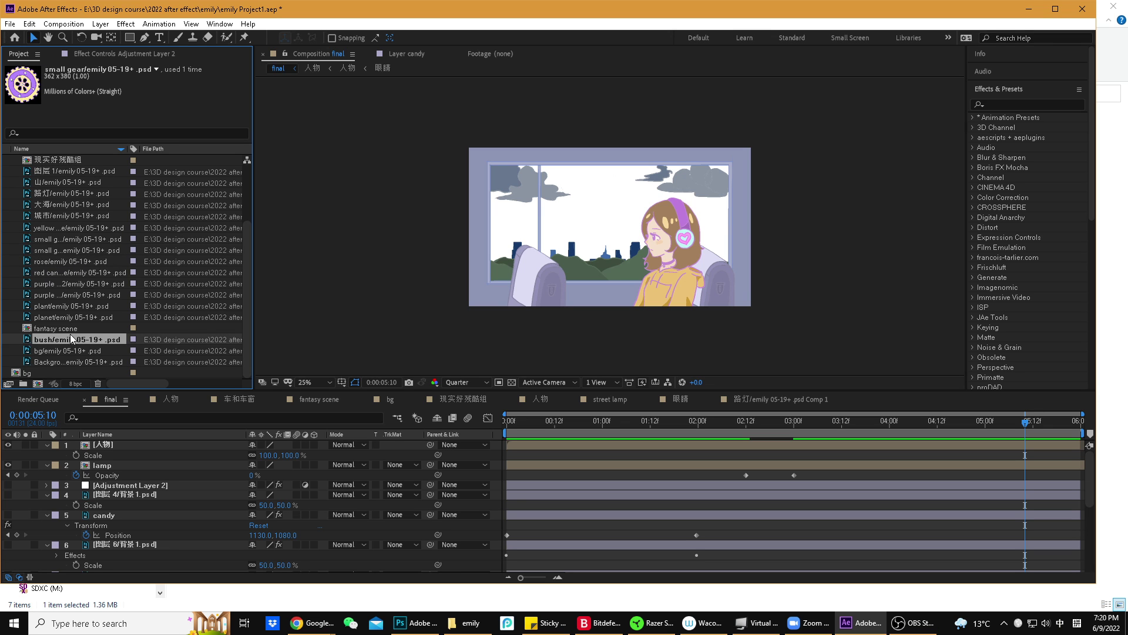
left_click(68, 351)
left_click(69, 361)
left_click(73, 240)
left_click(71, 183)
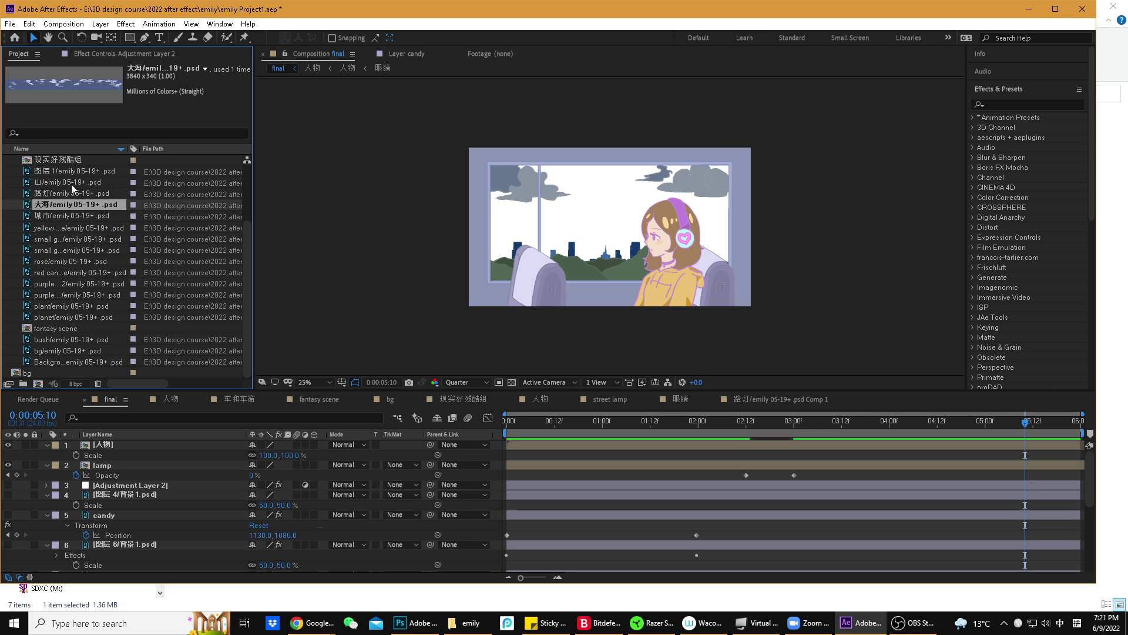
left_click(78, 192)
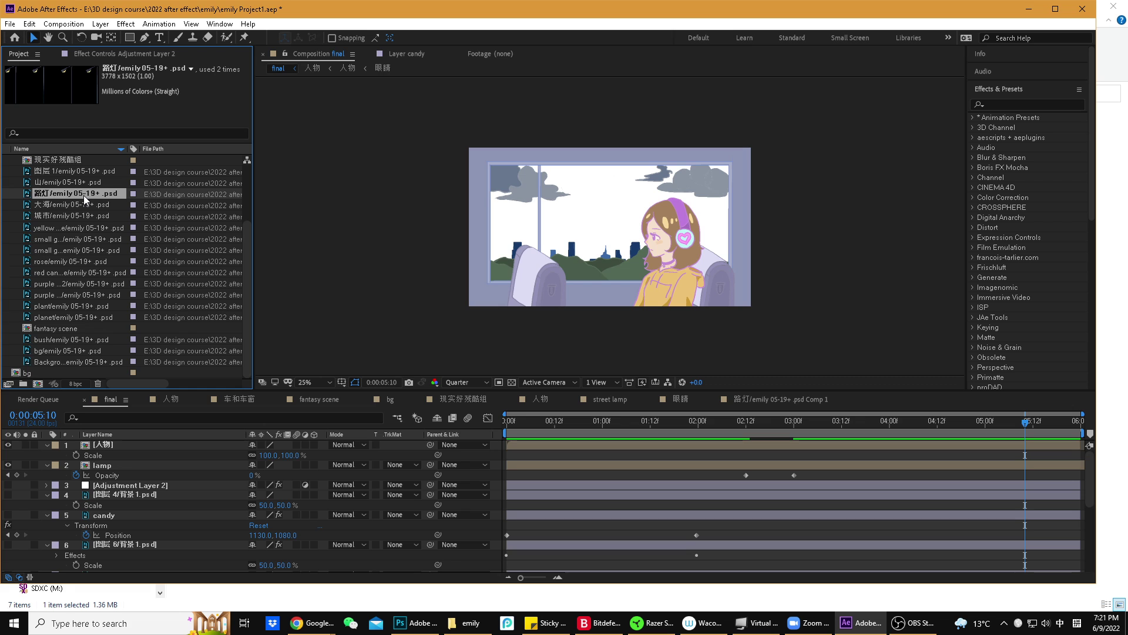
left_click_drag(85, 195, 121, 459)
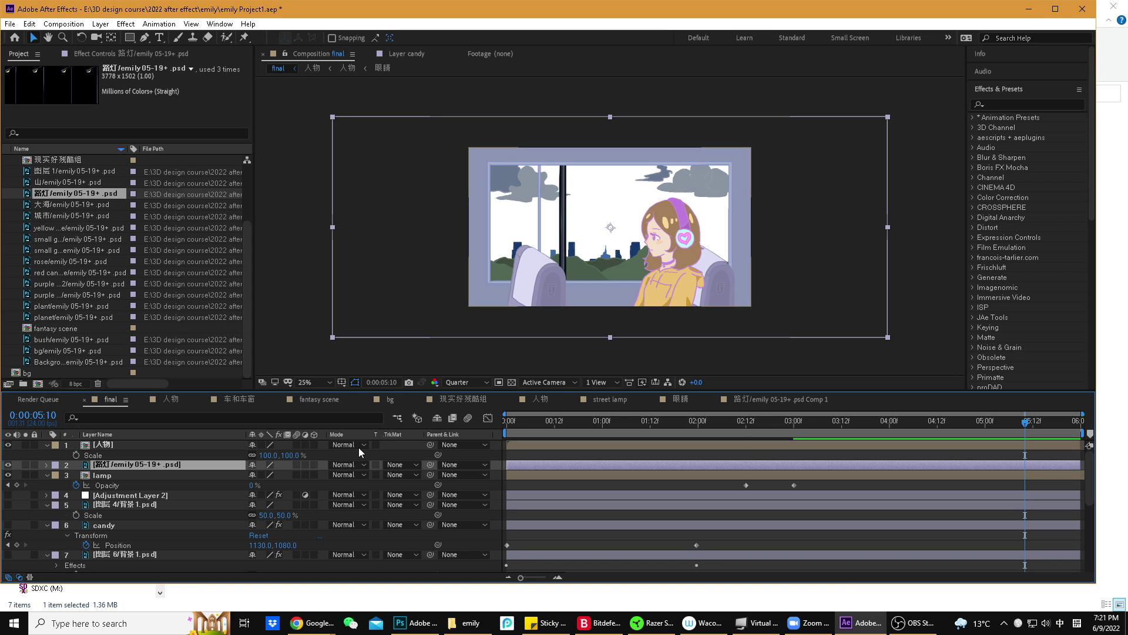
- Scale the street lamp layer to 49% and shift it slightly right within the train window
key("s")
key("shift")
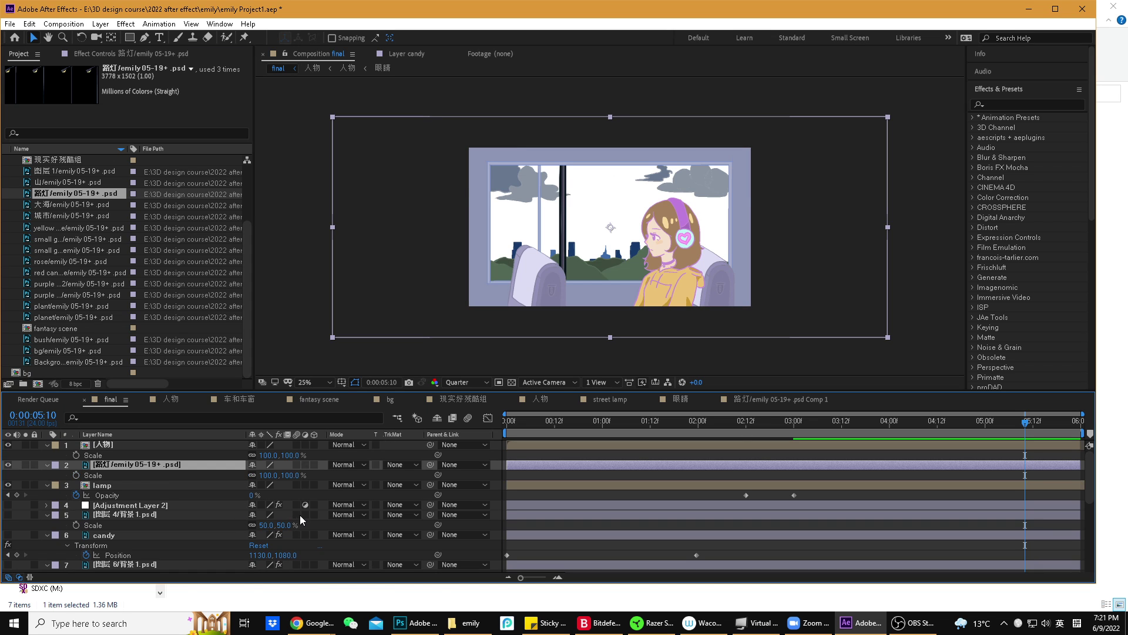
left_click_drag(268, 475, 245, 481)
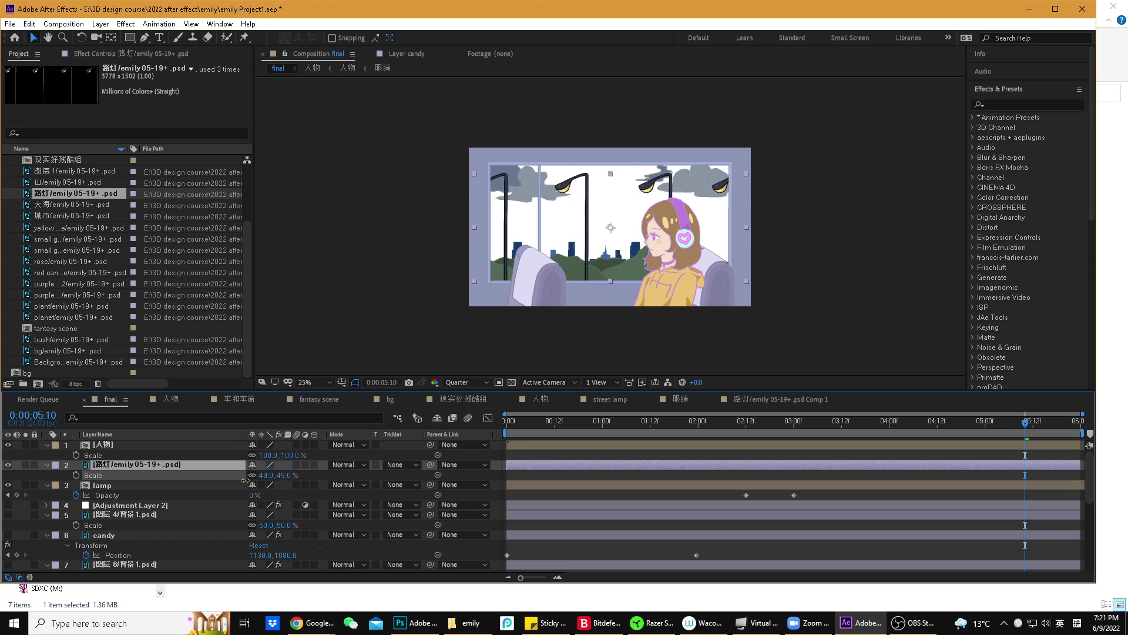
mouse_move(586, 238)
left_mouse_down()
mouse_move(441, 238)
mouse_move(623, 240)
mouse_move(603, 238)
left_mouse_up()
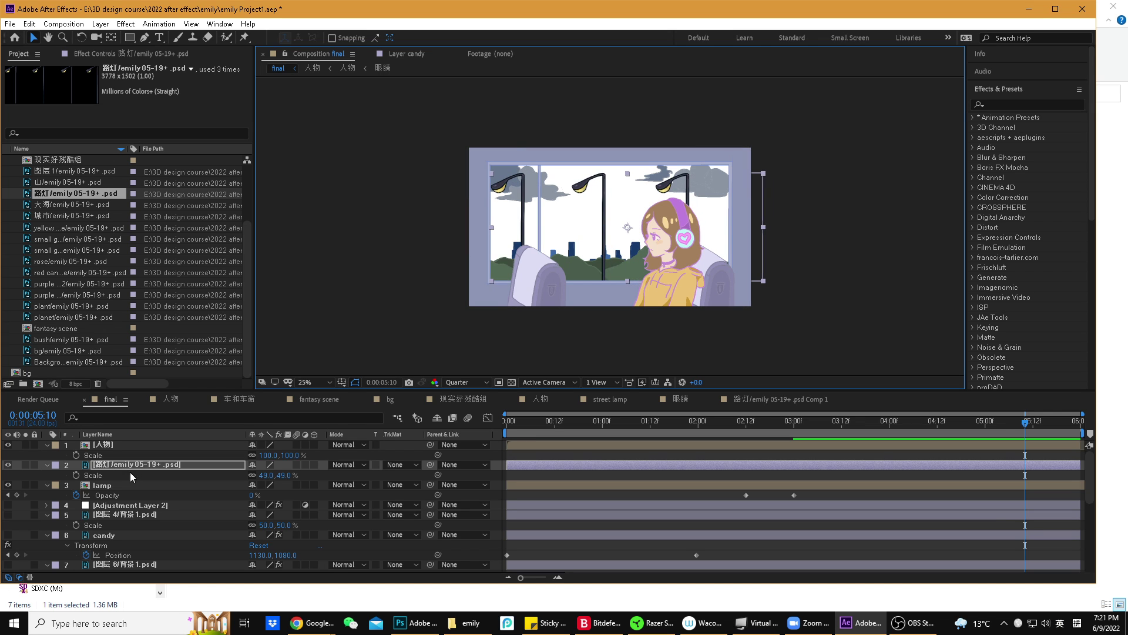
- Draw a rectangular mask around the middle street lamp so only that single lamp shows
left_click(129, 37)
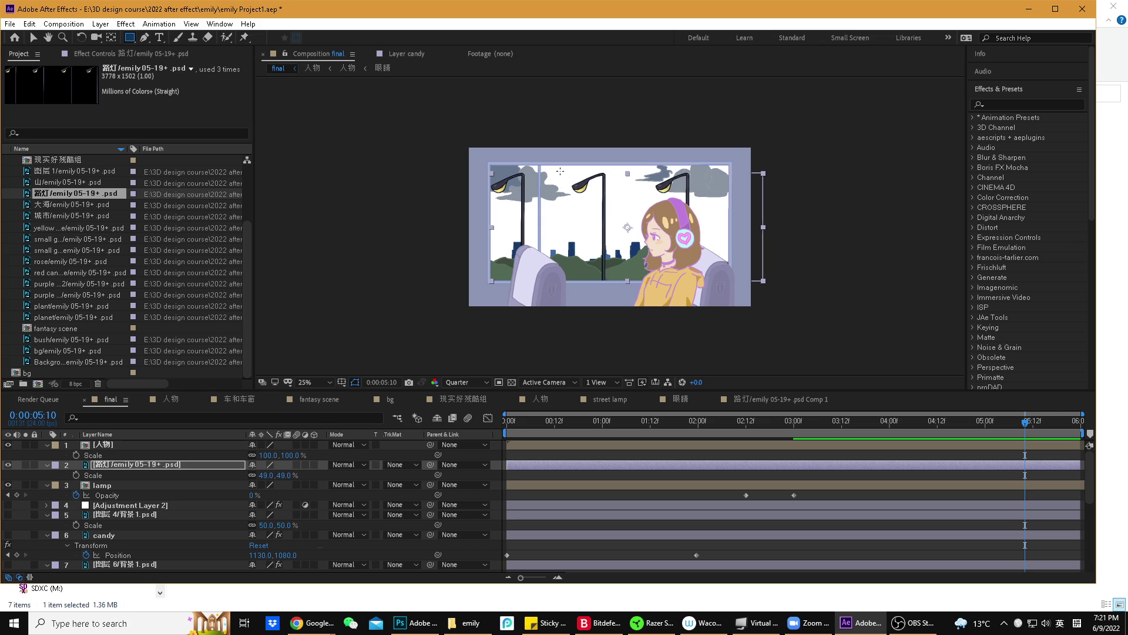
left_click_drag(561, 171, 631, 301)
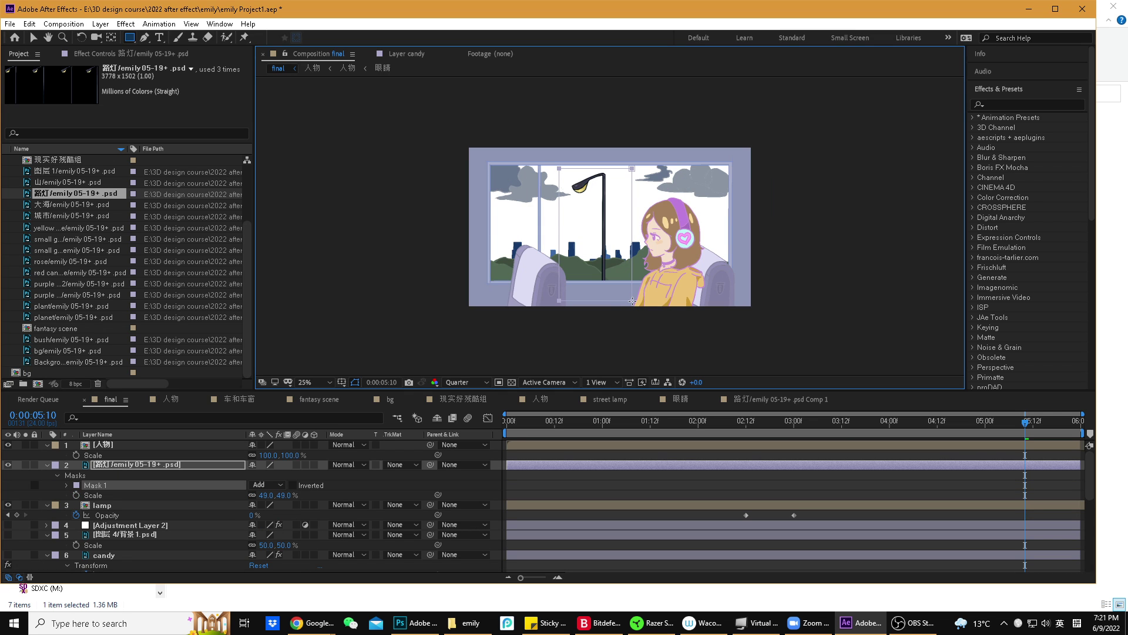
left_click(34, 38)
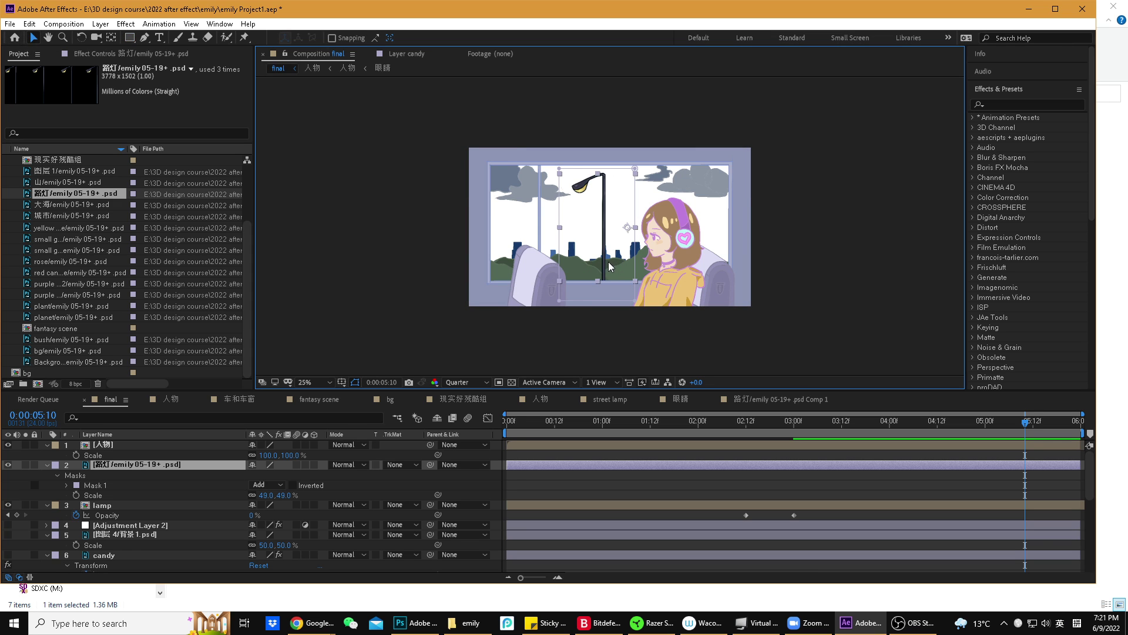
- Solo the masked street lamp layer over the transparency grid and move the lamp out past the left edge of the frame
left_click_drag(611, 268, 539, 271)
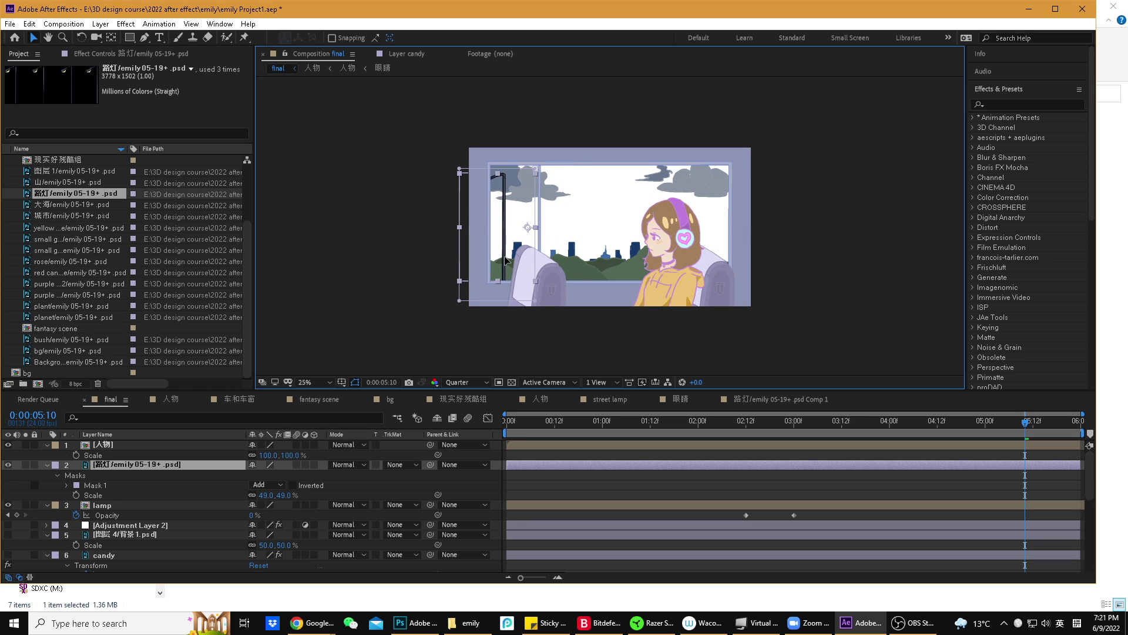
left_click(24, 464)
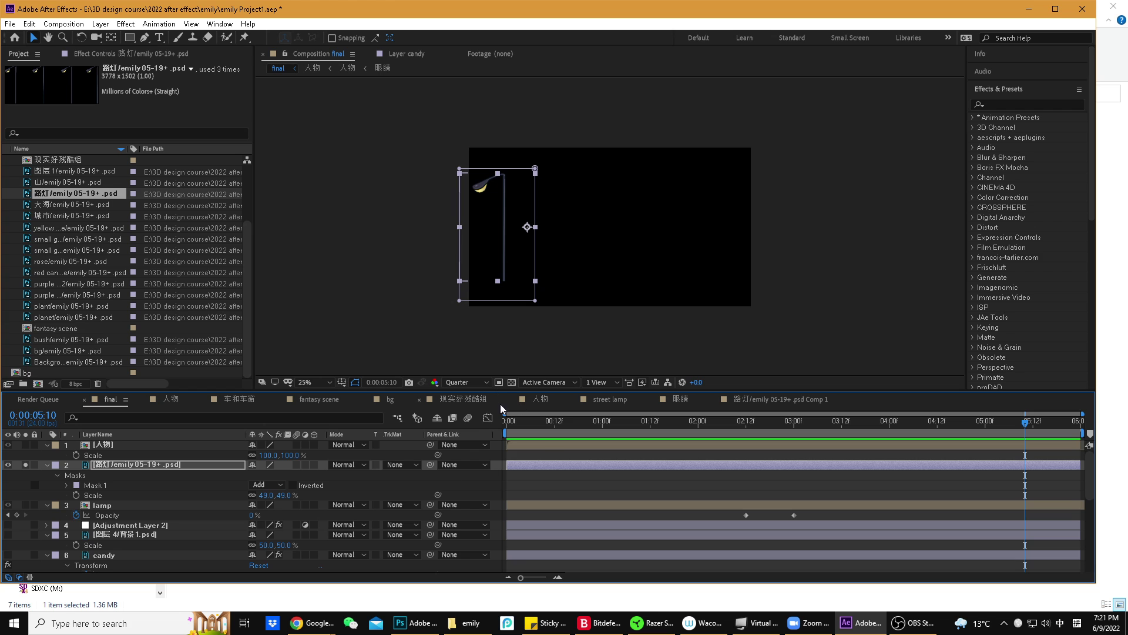
left_click(512, 382)
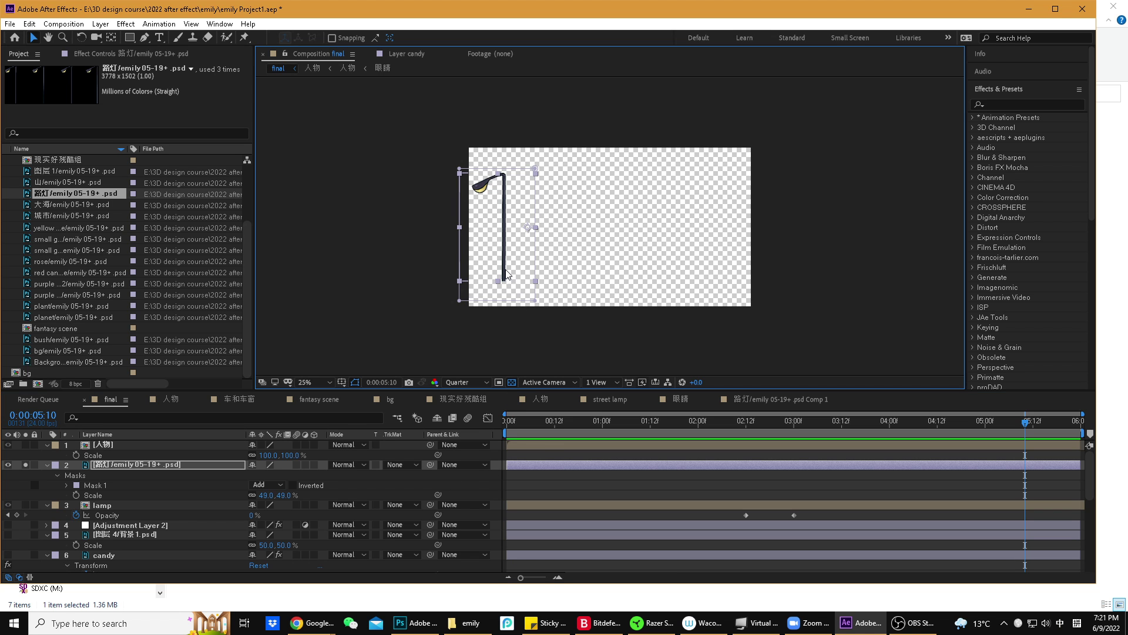
left_click_drag(506, 275, 463, 274)
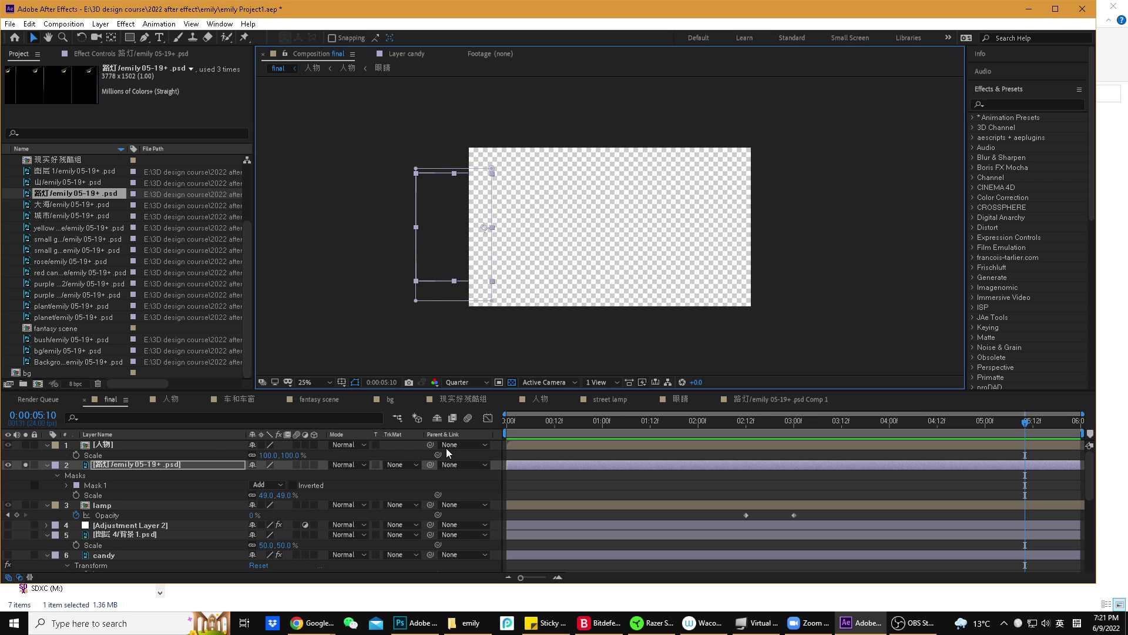
left_click(513, 382)
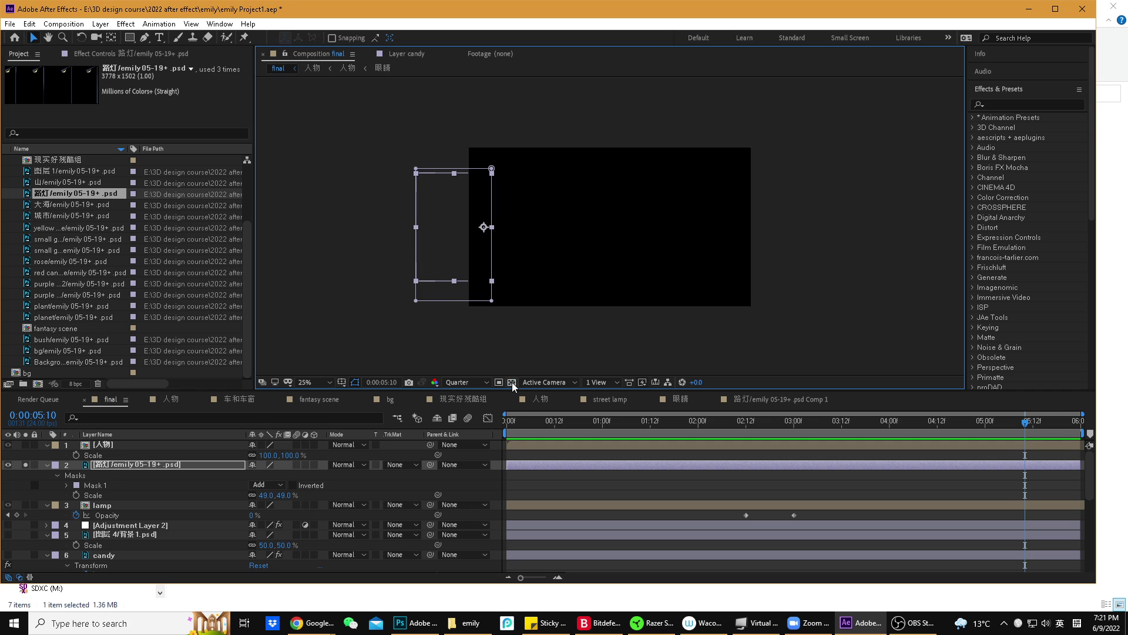
left_click(512, 382)
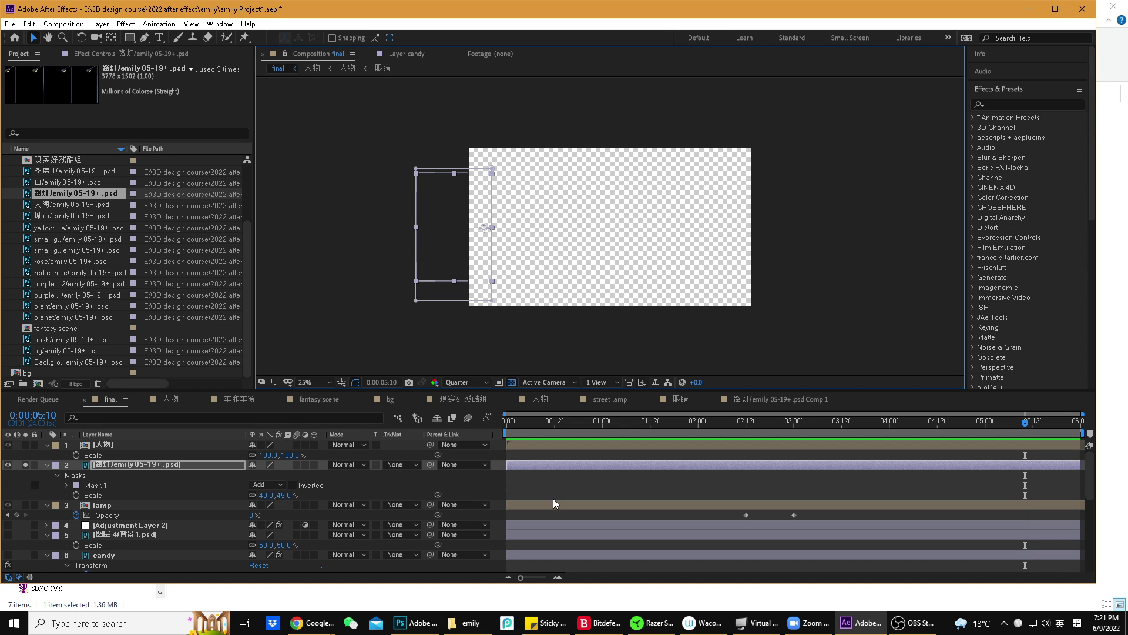
- Bring the street lamp back into the frame at 0:00:00:00, centre its anchor point on the post, and turn off the layer's solo
left_click_drag(527, 427, 455, 421)
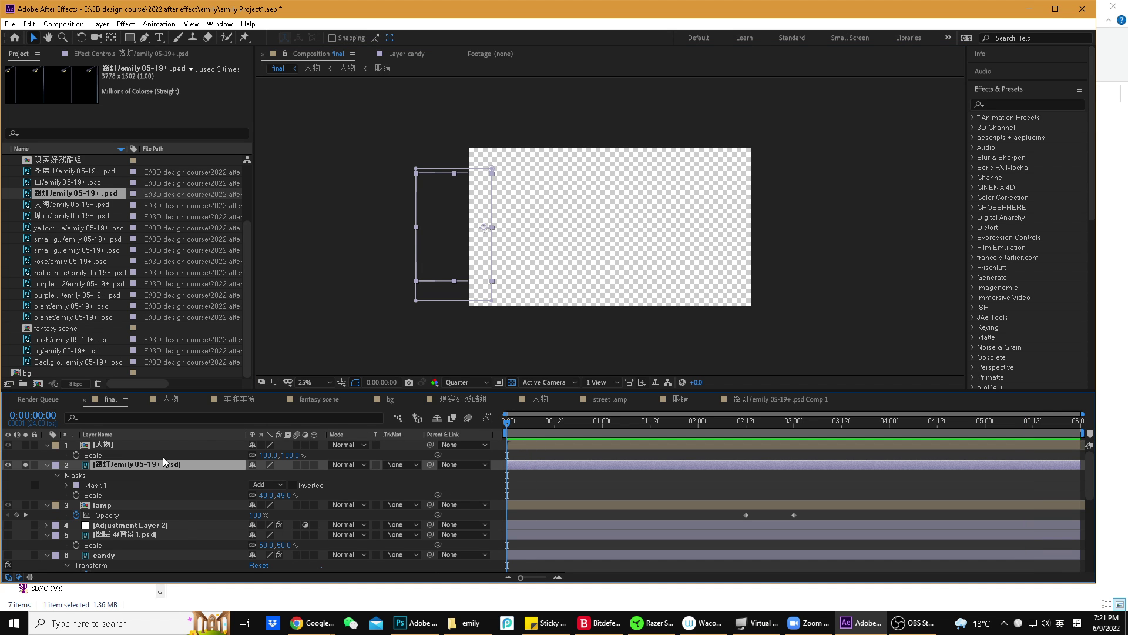
left_click_drag(470, 269, 529, 278)
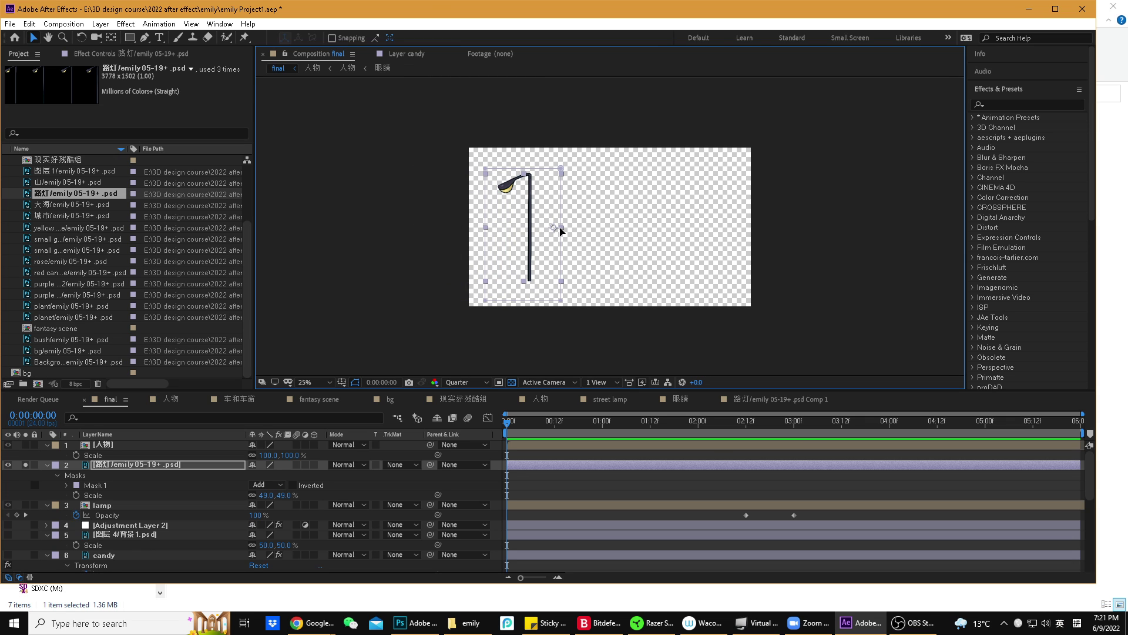
left_click(114, 36)
left_click_drag(552, 227, 530, 228)
key("shift")
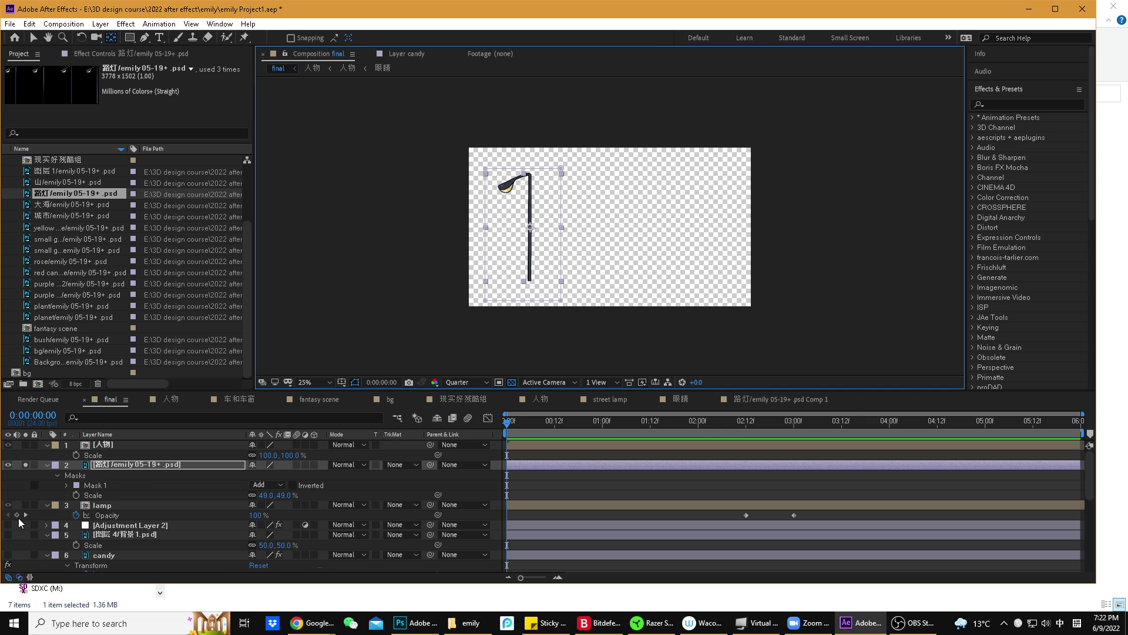
left_click(25, 464)
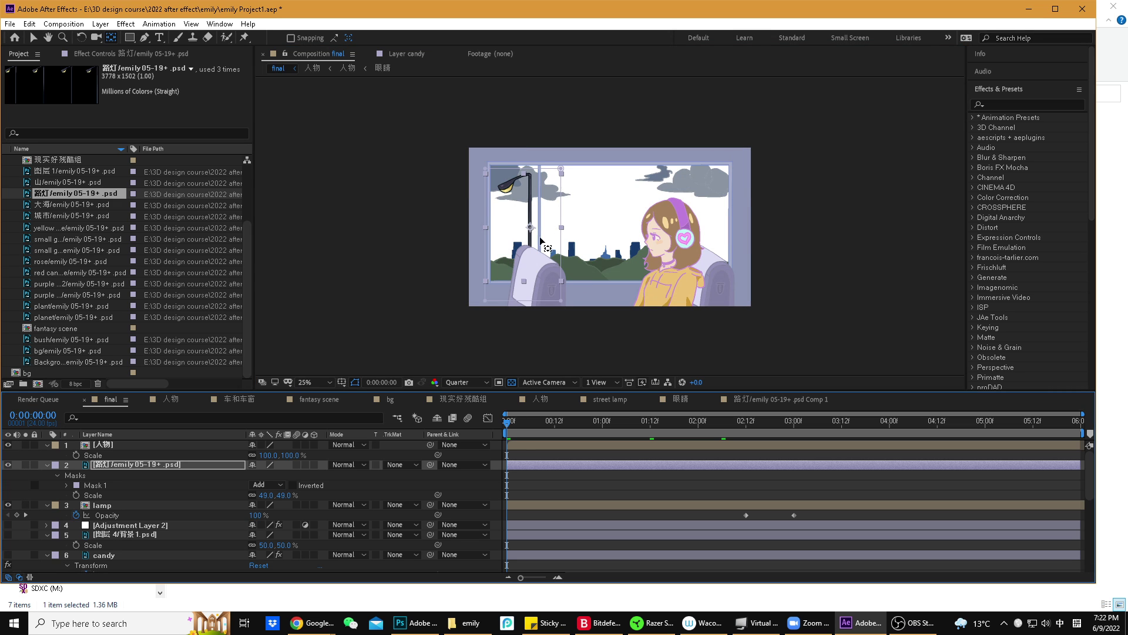
- Move the street lamp off the left side of the frame and set its starting Position keyframe at -124, 540 at 0:00:00:00
key("v")
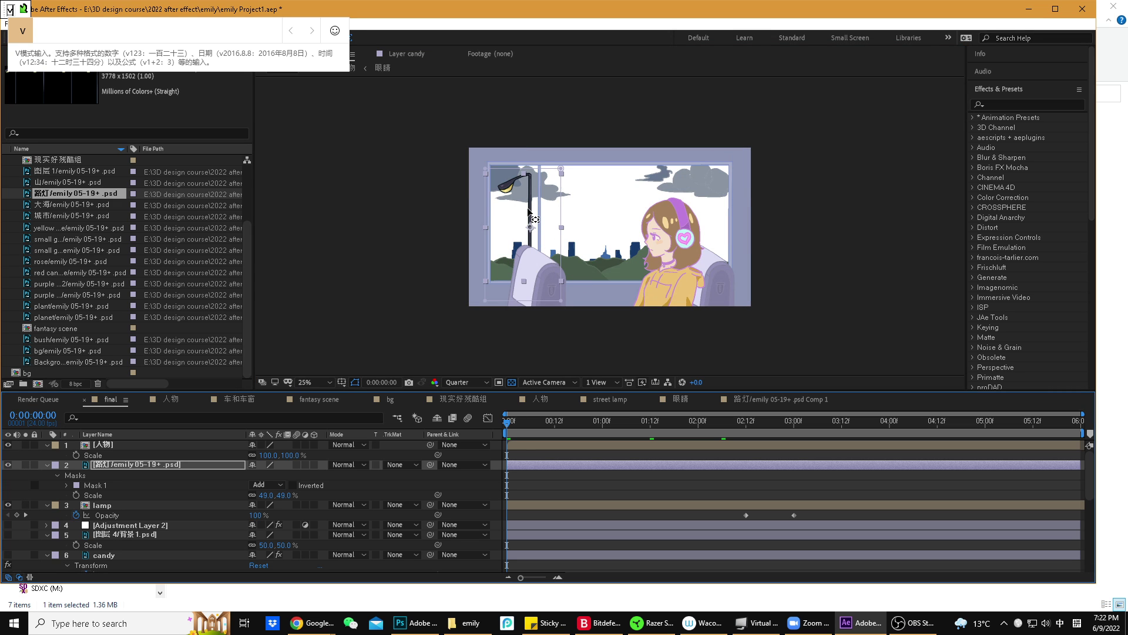
key("shift")
left_click_drag(531, 211, 450, 209)
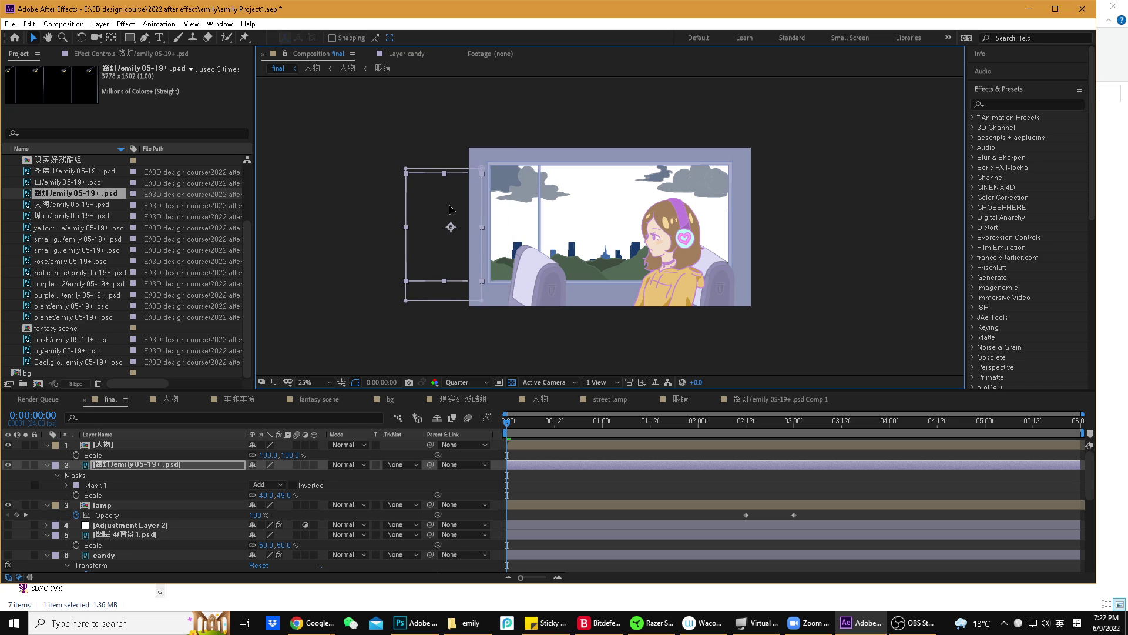
key("shift")
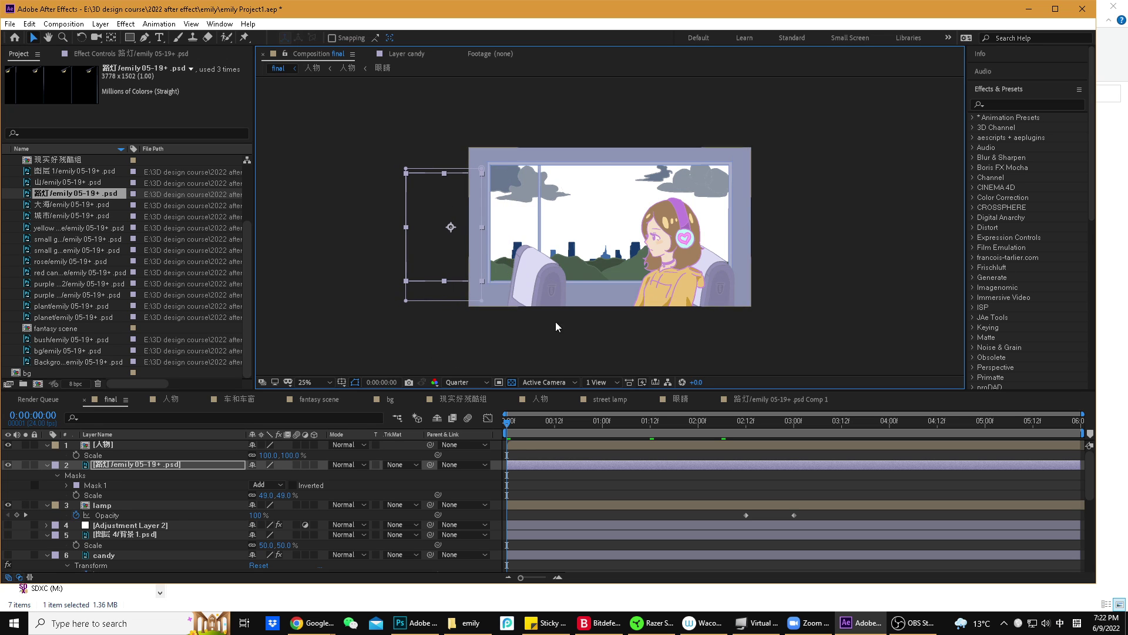
left_click(137, 464)
key("p")
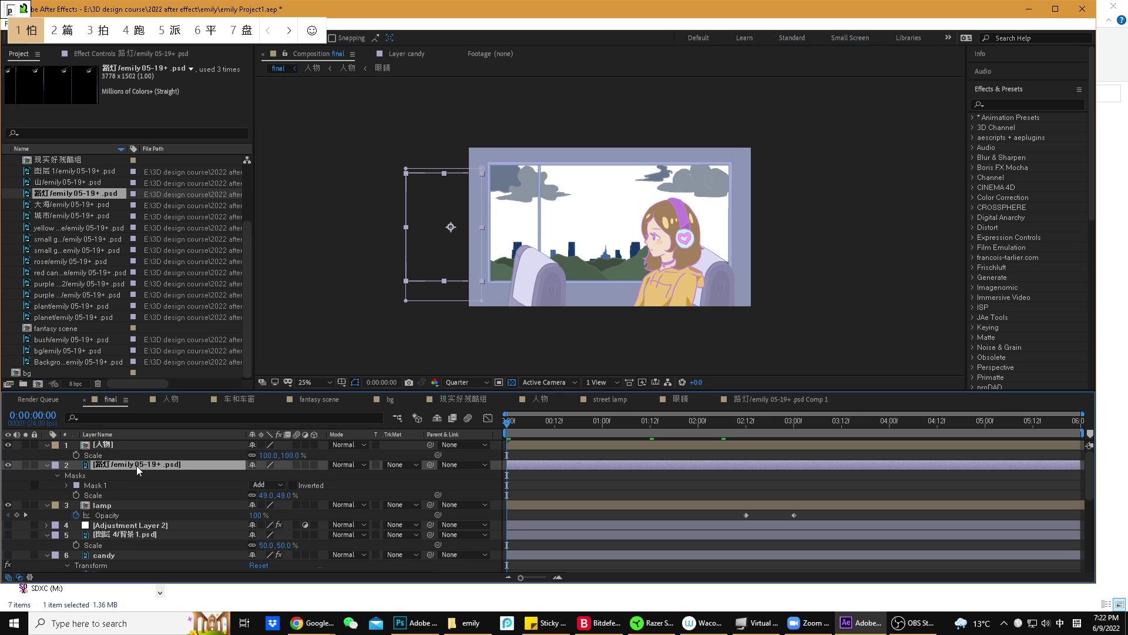
key("shift")
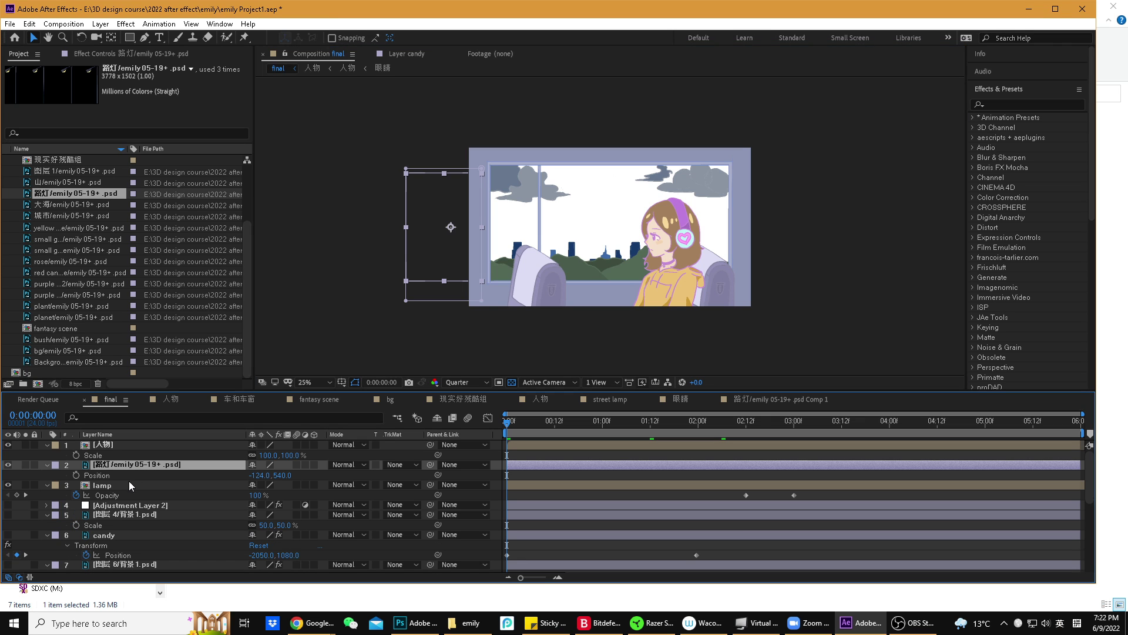
left_click(76, 475)
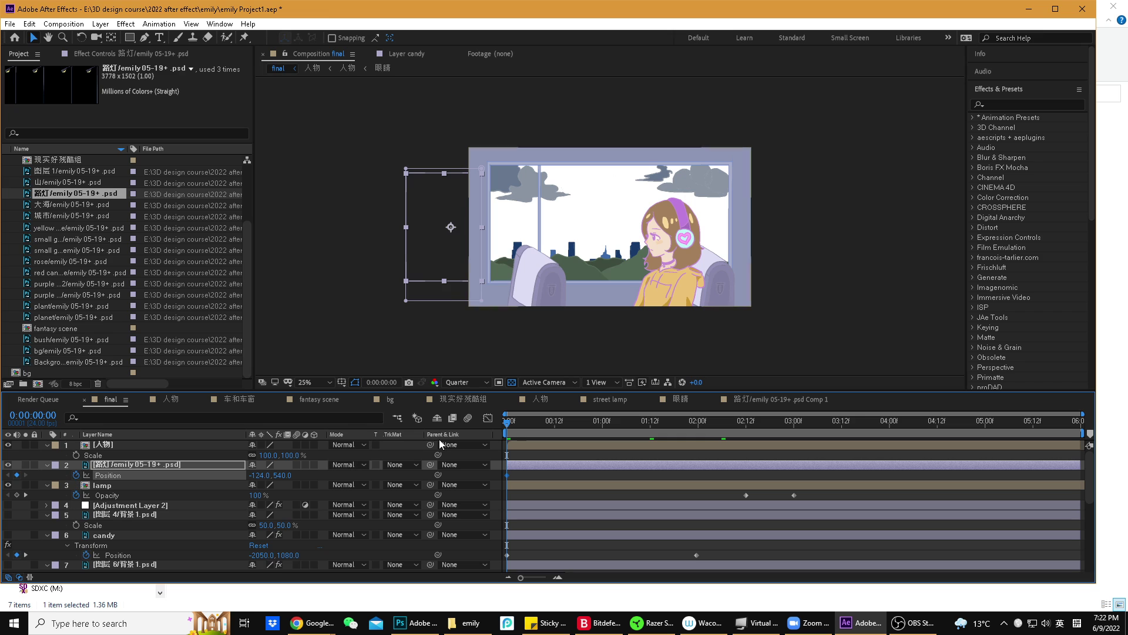
- Set a second Position keyframe for the street lamp at 2016, 540 at 0:00:01:00, past the right edge of the frame
left_click_drag(513, 430, 604, 432)
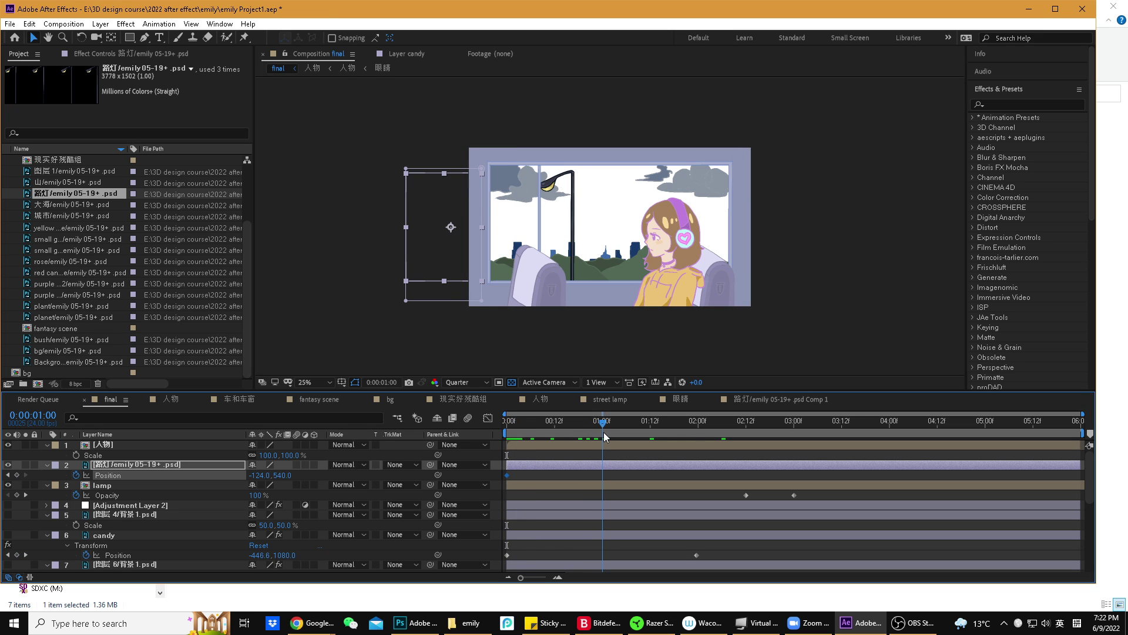
left_click_drag(260, 481, 385, 476)
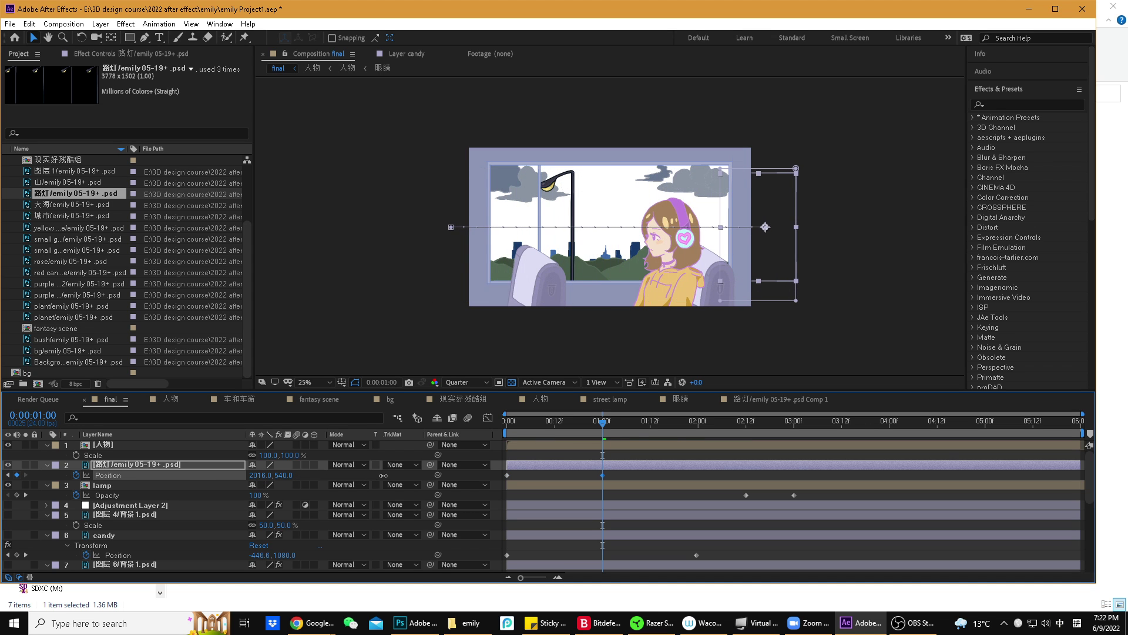
- Hide the old lamp layer and return the current time to 0:00:00:00
left_click(104, 488)
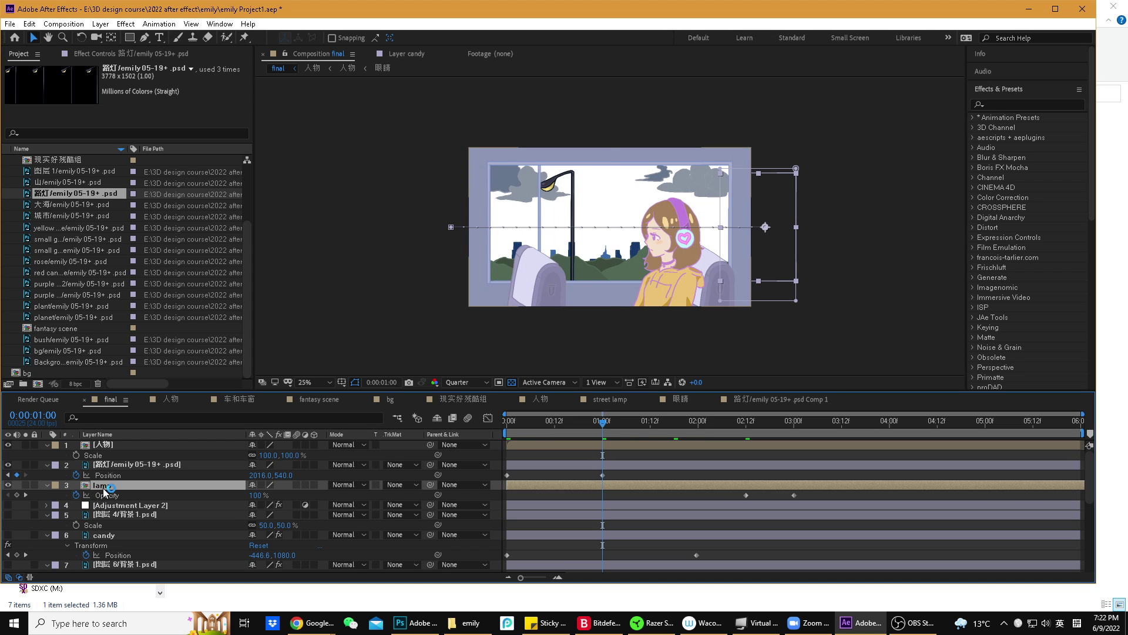
left_click(8, 485)
left_click_drag(539, 429, 488, 432)
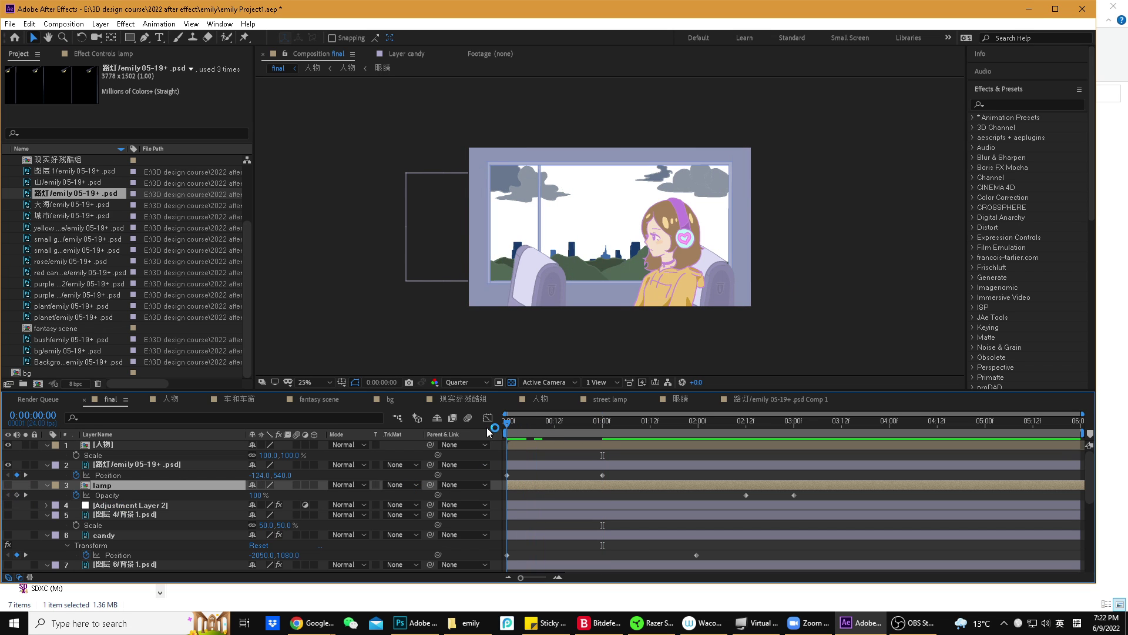
- Preview the passing street lamp and move its second Position keyframe to about 0:00:00:15
key("space")
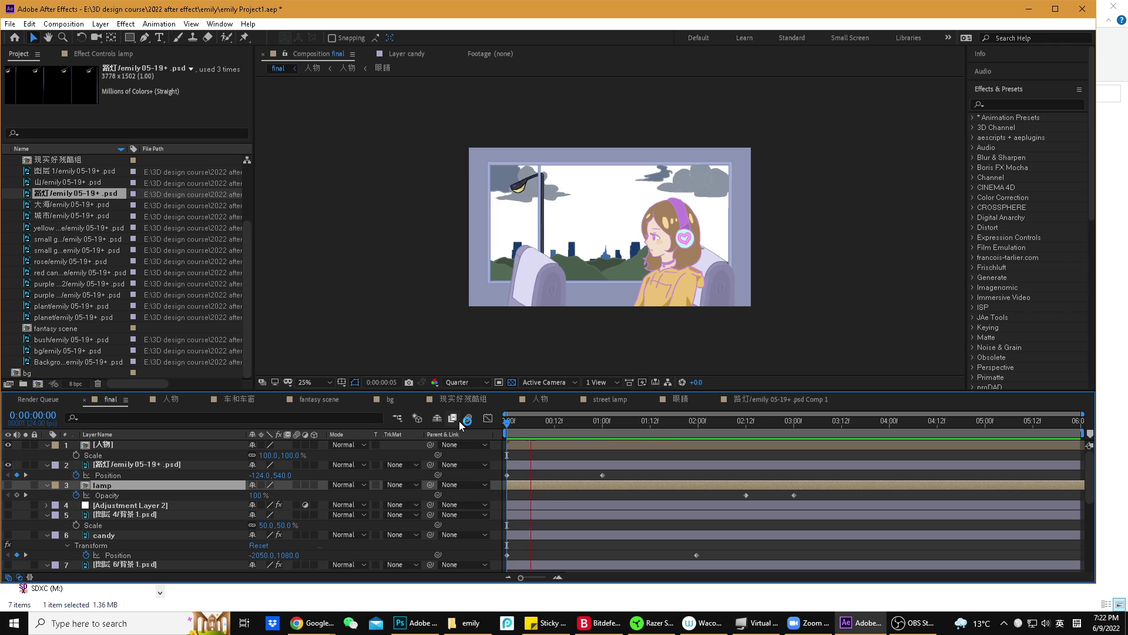
mouse_move(546, 421)
left_mouse_down()
mouse_move(489, 420)
mouse_move(625, 430)
mouse_move(514, 418)
mouse_move(514, 469)
mouse_move(509, 424)
mouse_move(584, 427)
mouse_move(503, 422)
mouse_move(558, 423)
left_mouse_up()
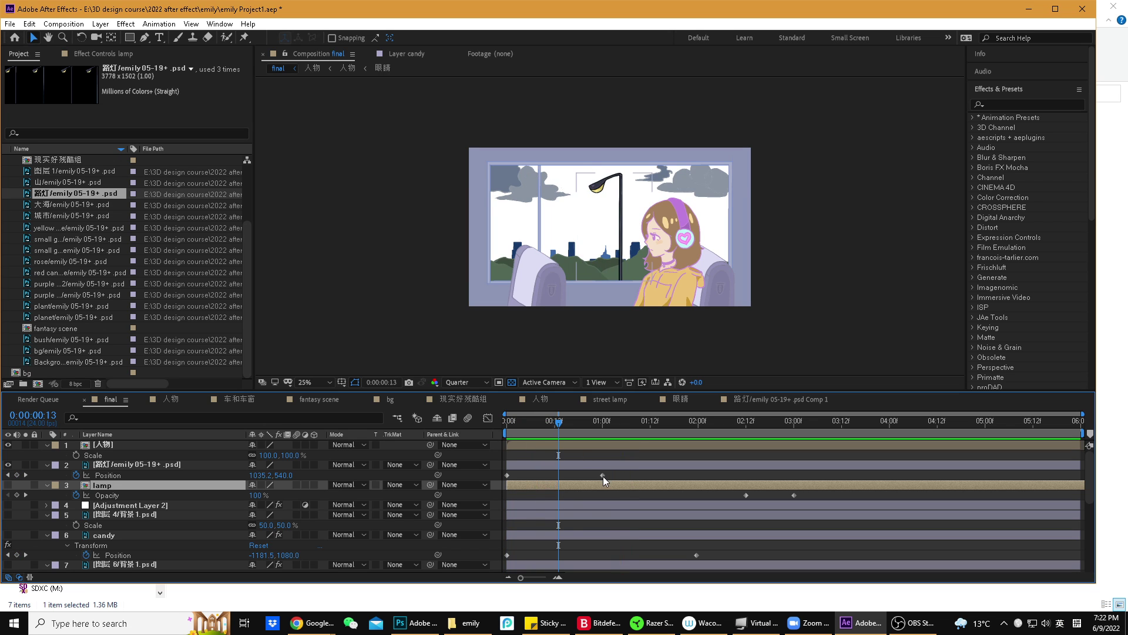
left_click_drag(603, 476, 567, 475)
key("Home")
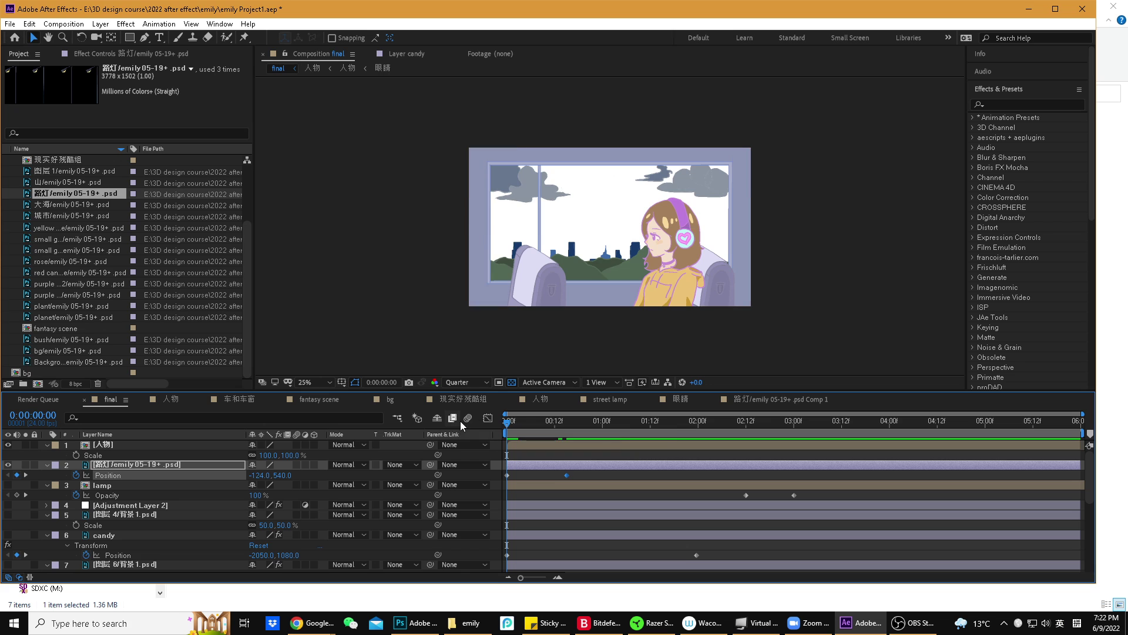
- Slow the street lamp's pass by moving its second Position keyframe to about 0:00:02:00, and preview the motion
left_click_drag(508, 421, 695, 431)
left_click_drag(567, 475, 694, 475)
key("Home")
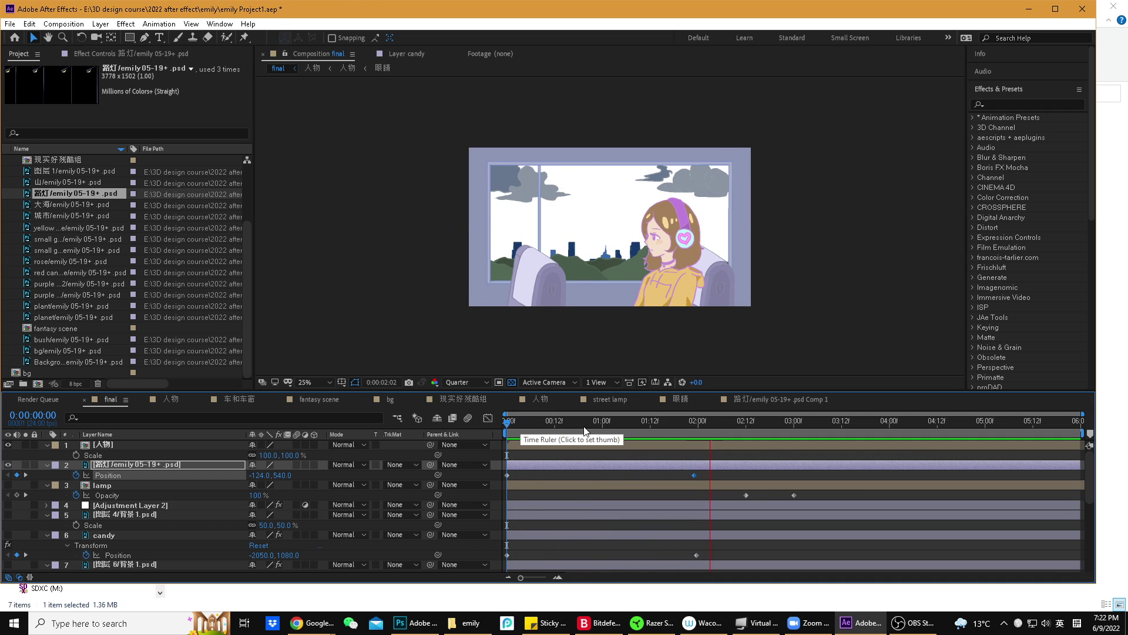
- Place the street lamp's second Position keyframe at 0:00:01:00 and preview from the start
left_click_drag(586, 423, 604, 423)
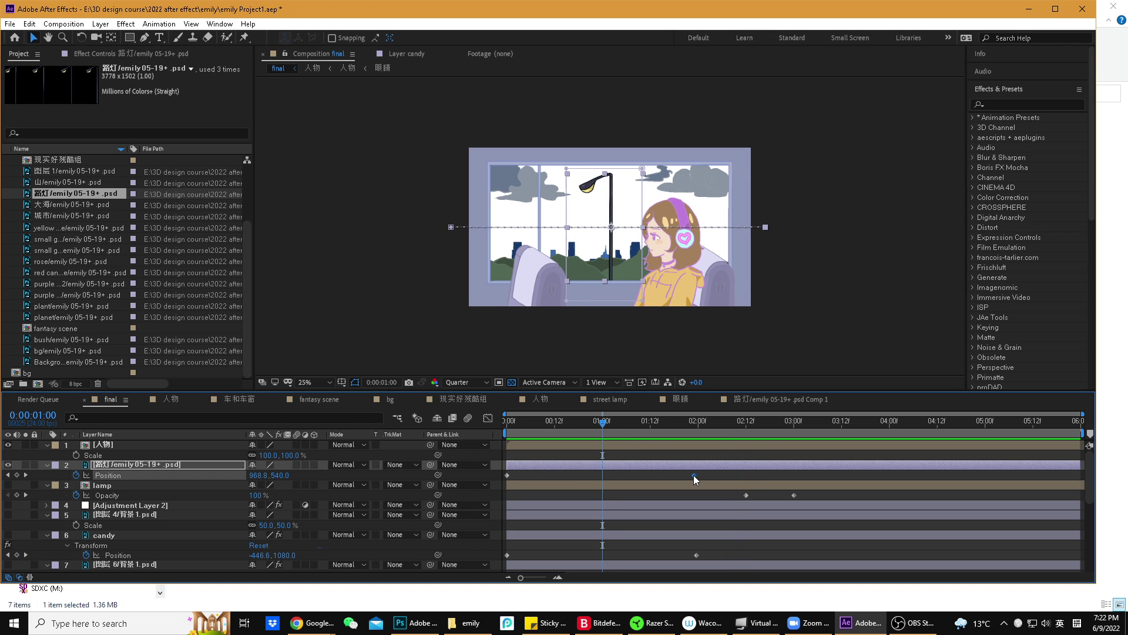
left_click_drag(694, 475, 603, 475)
key("Home")
key("space")
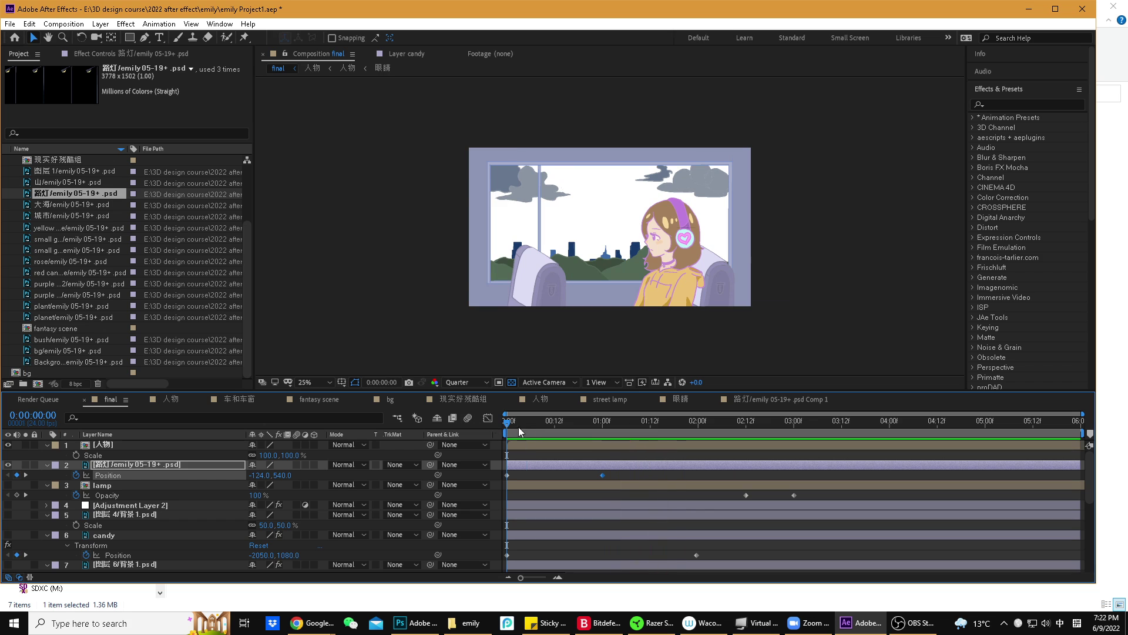
- Trim the end of the street lamp layer to 0:00:01:00 and preview from 0:00:00:00
left_click_drag(519, 424, 604, 424)
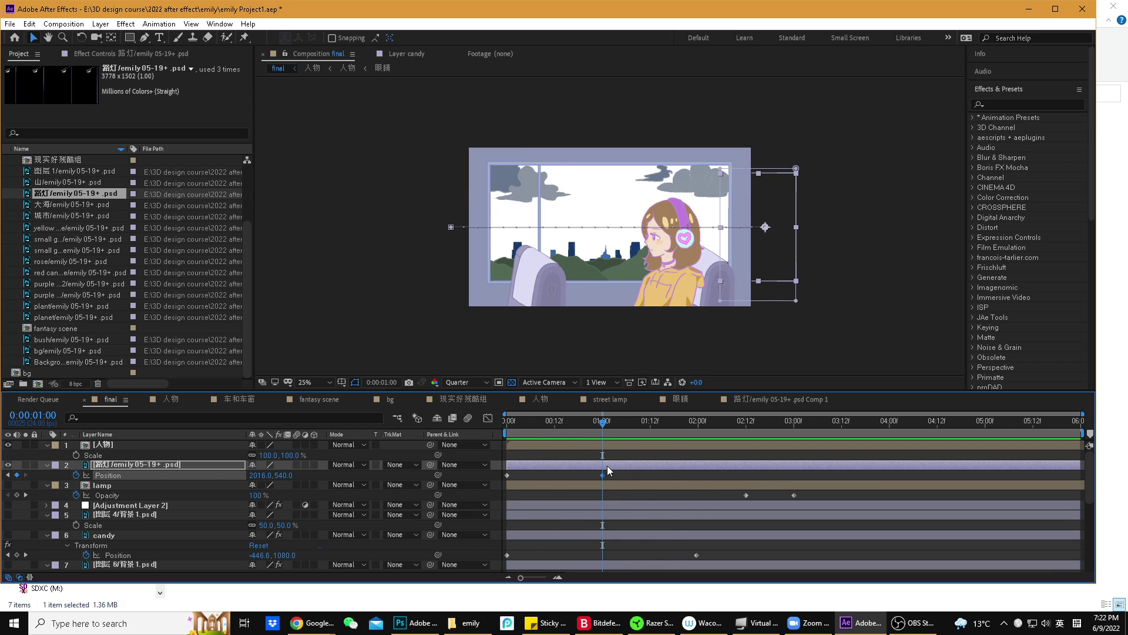
key("alt+]")
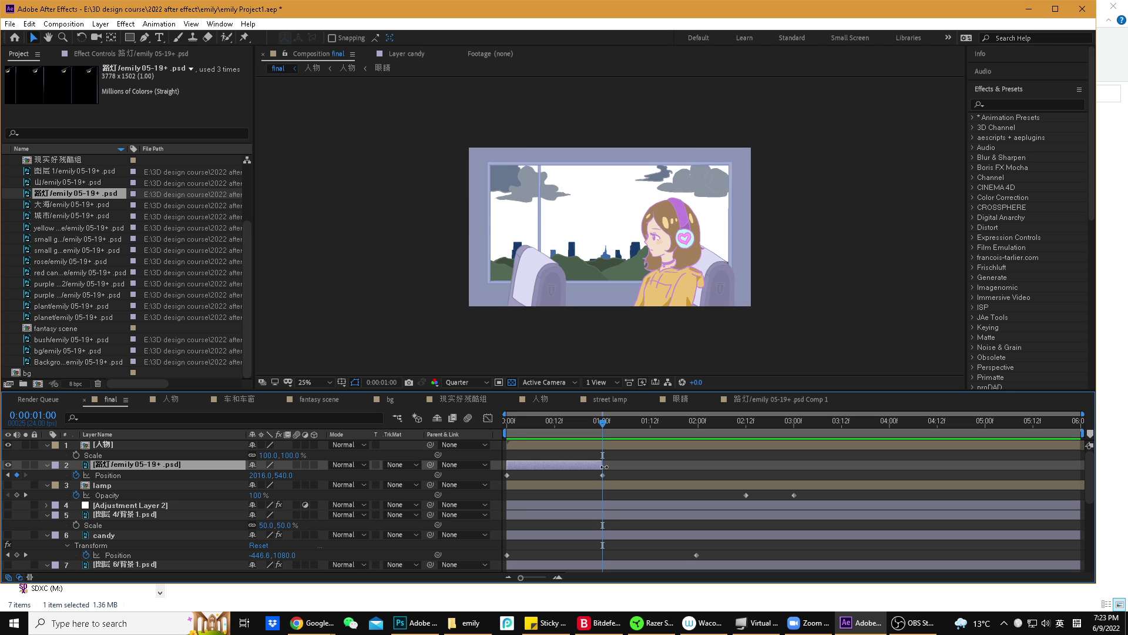
left_click_drag(605, 429, 501, 423)
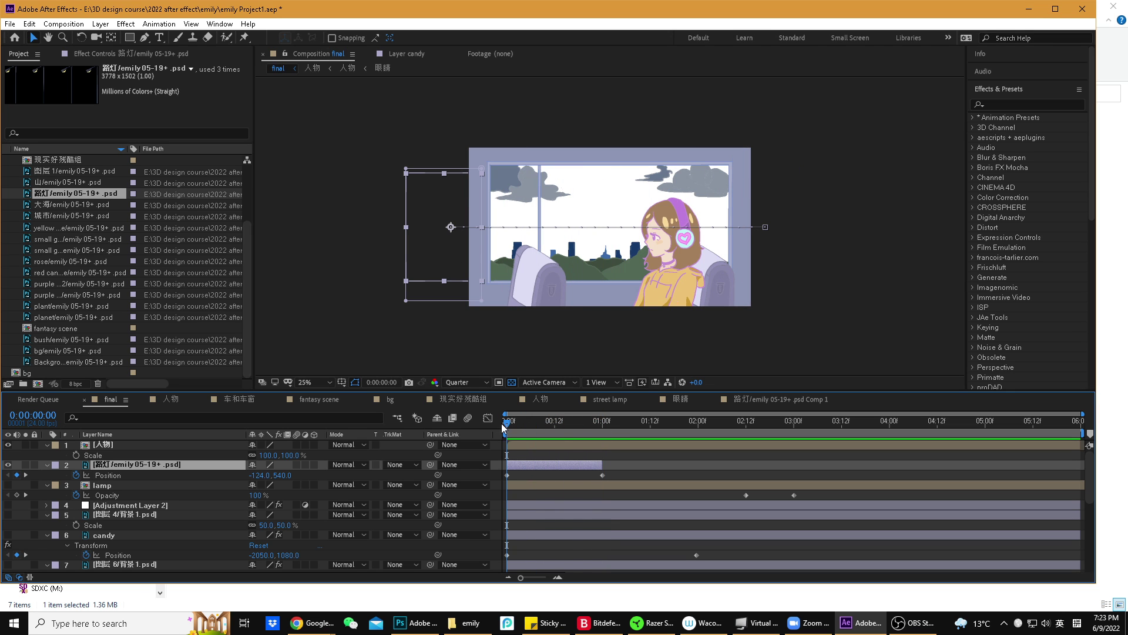
key("space")
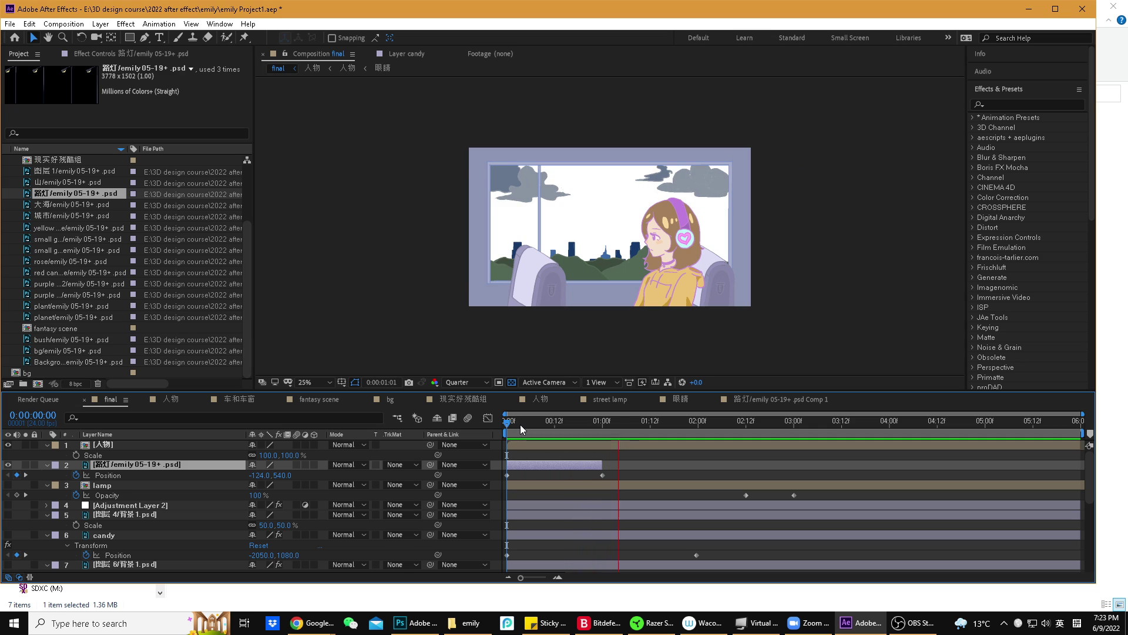
- Duplicate the street lamp layer twice, placing the copies end to end from 0:00:01:00 to 0:00:03:00
left_click(507, 425)
key("ctrl+d")
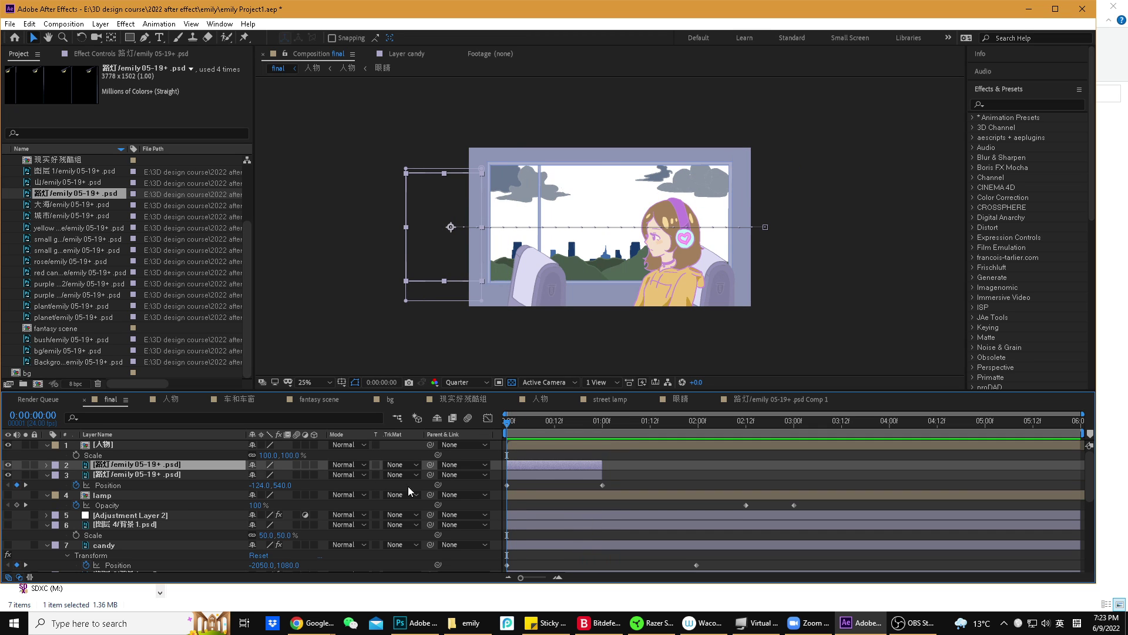
left_click_drag(523, 464, 618, 469)
left_click_drag(498, 424, 724, 468)
key("ctrl+d")
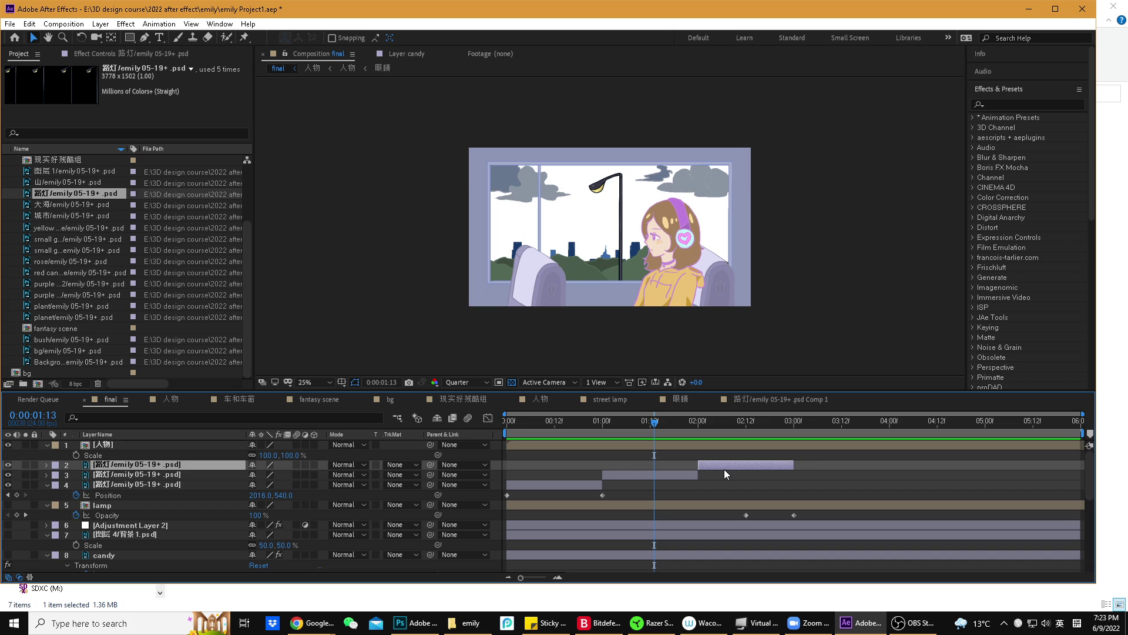
- Preview the repeating lamps and add three more end-to-end copies to fill the timeline from 0:00:03:00 to 0:00:06:00
left_click(520, 422)
key("space")
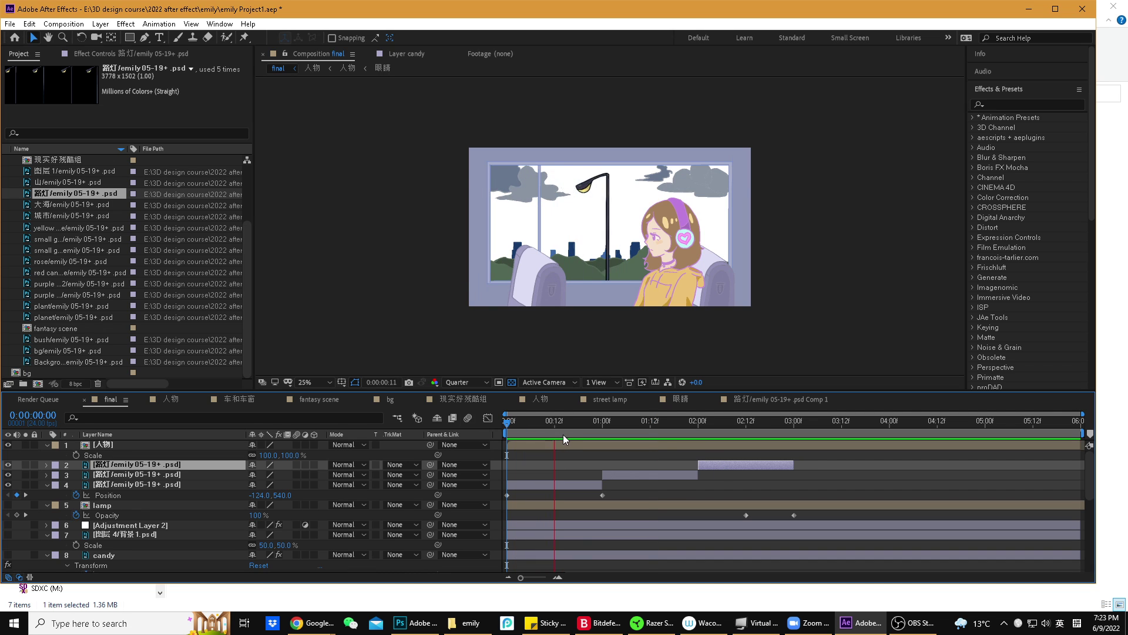
left_click(697, 422)
key("ctrl+d")
left_click_drag(727, 463, 999, 468)
key("ctrl+d")
key("ctrl+d")
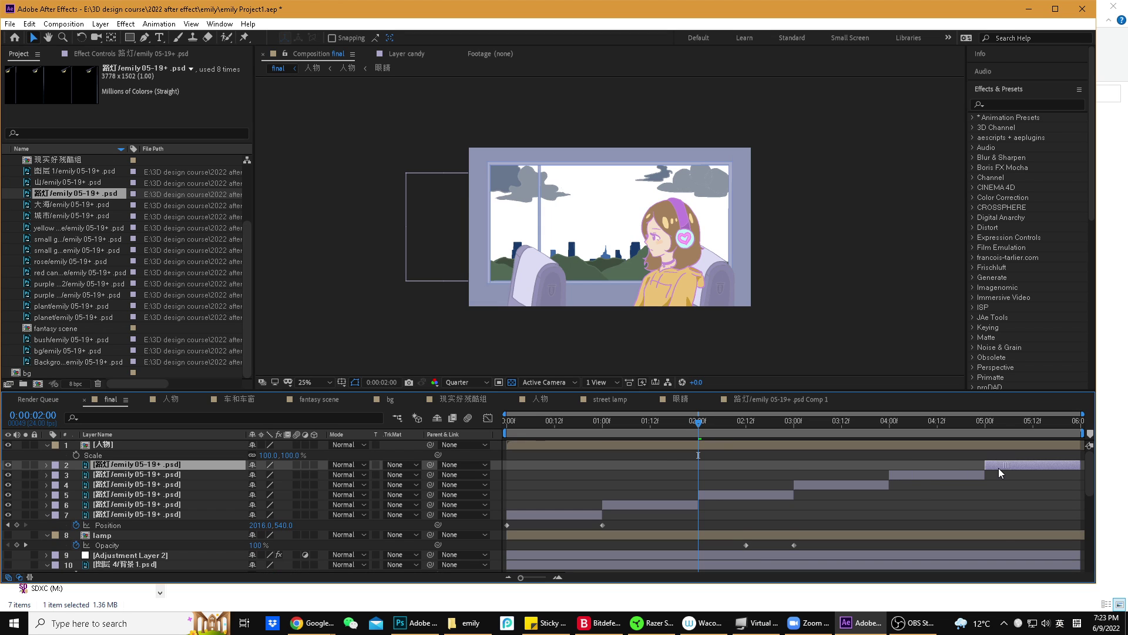
left_click_drag(592, 420, 511, 422)
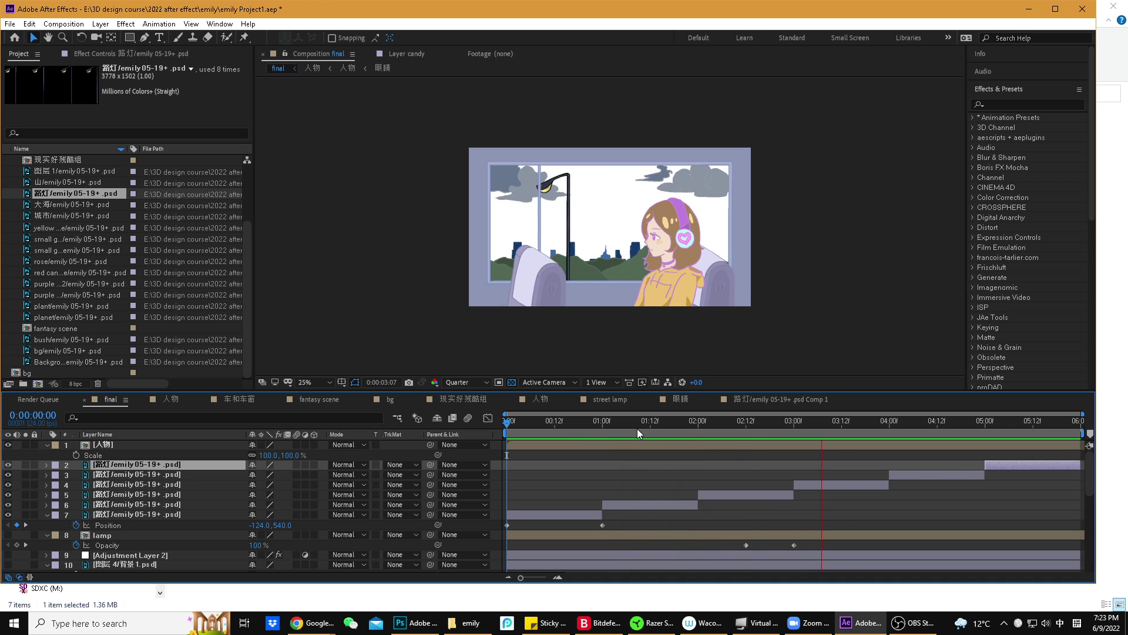
- Move the first street lamp's second Position keyframe to 0:00:00:12 and preview the faster pass
left_click_drag(649, 423, 554, 426)
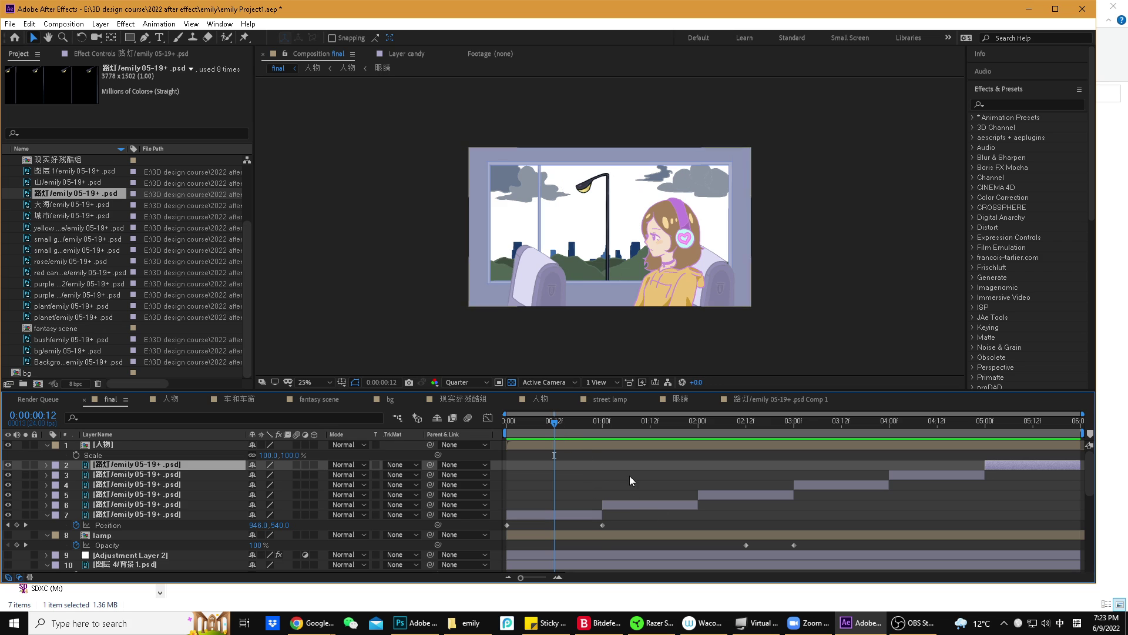
left_click_drag(602, 525, 559, 528)
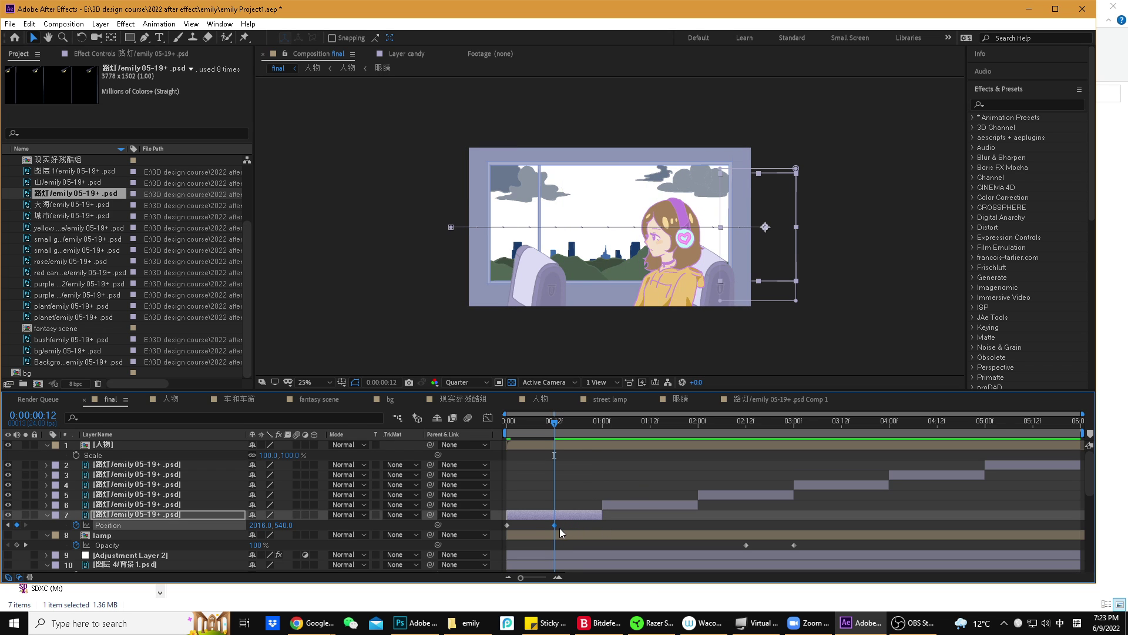
left_click_drag(555, 425, 473, 419)
key("space")
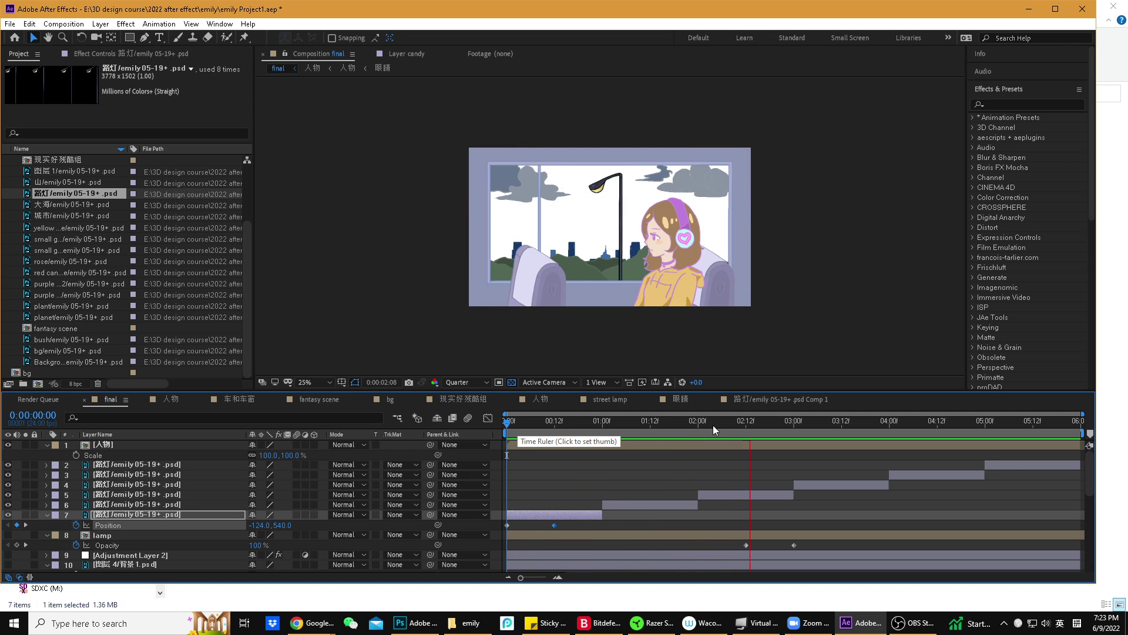
- Stop the preview and show the Position keyframes of the lamp copy that starts at 0:00:02:00
key("space")
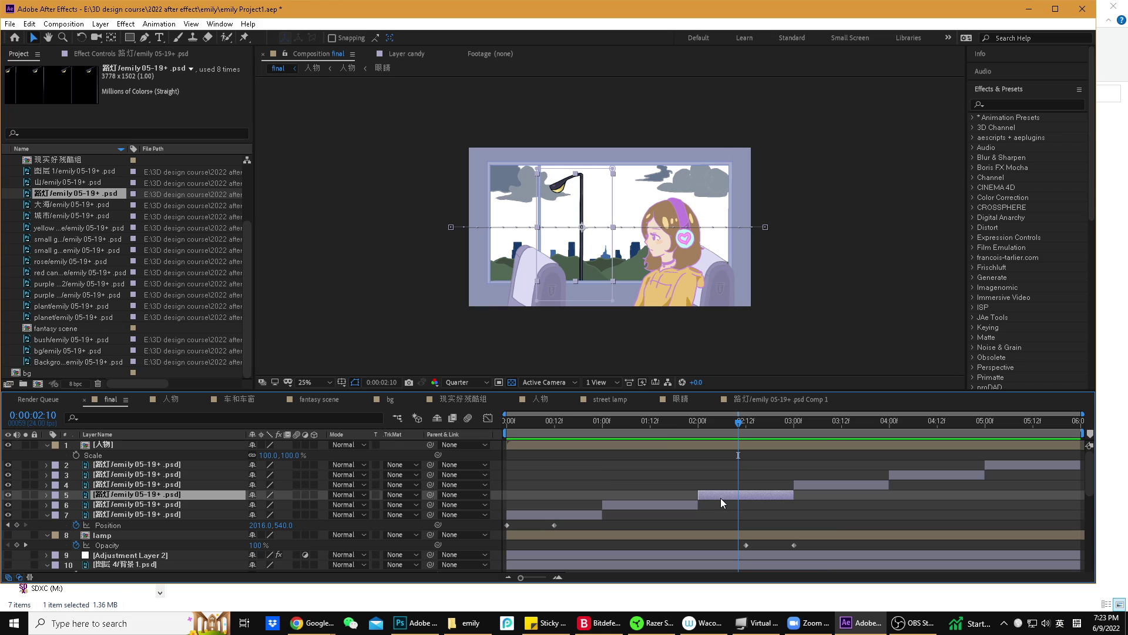
key("o")
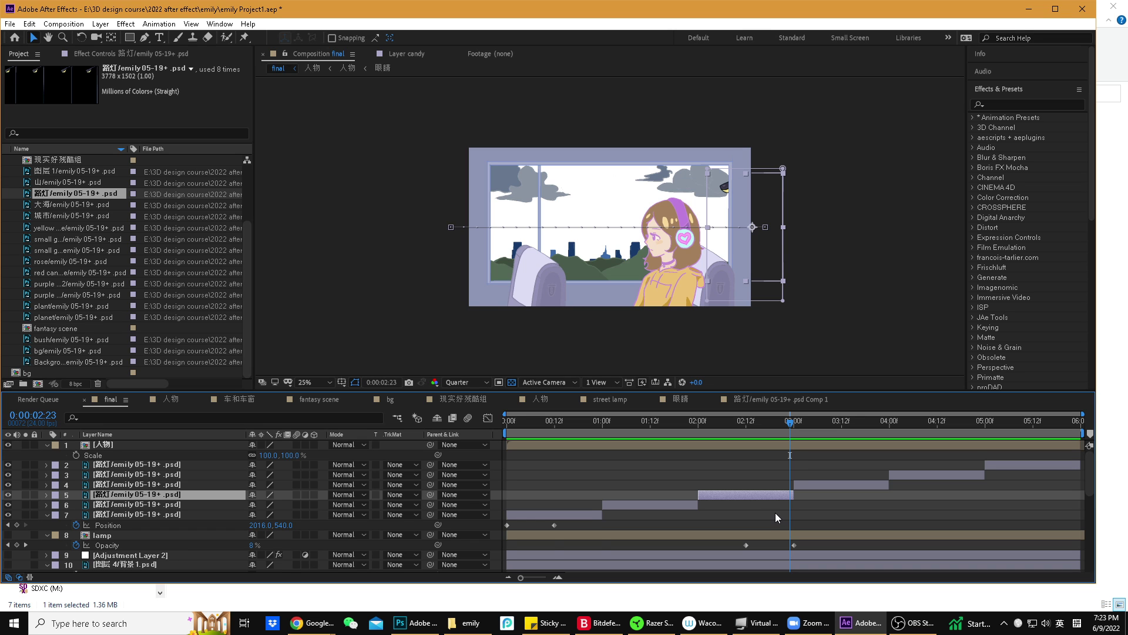
key("p")
- Trim the end of the first street lamp layer to about 0:00:00:12, just past its second keyframe
left_click(554, 420)
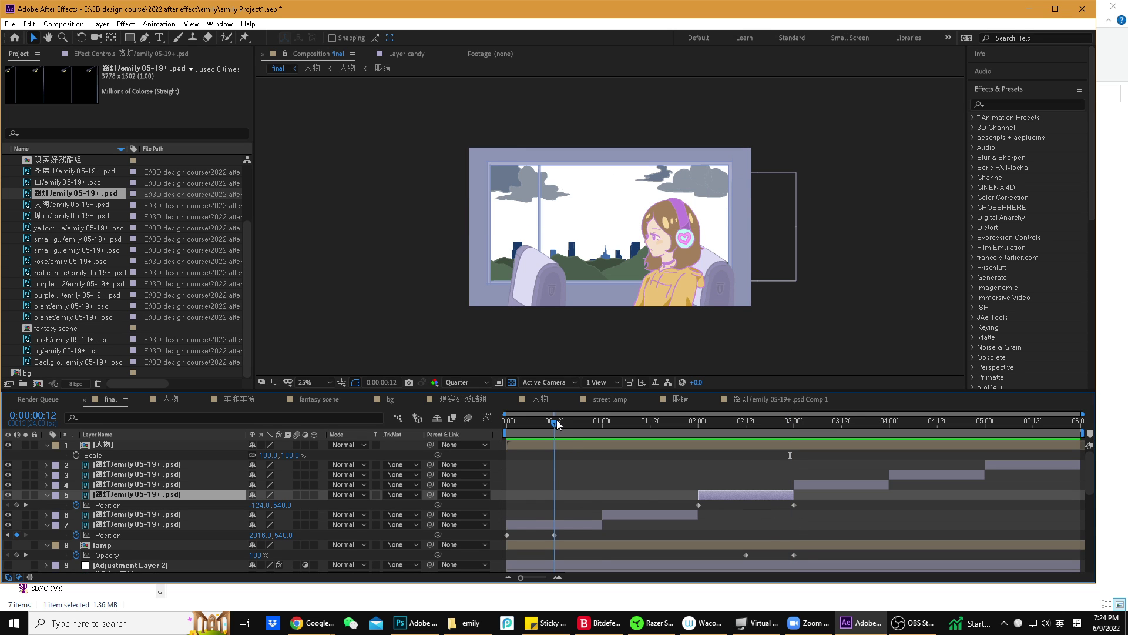
key("shift")
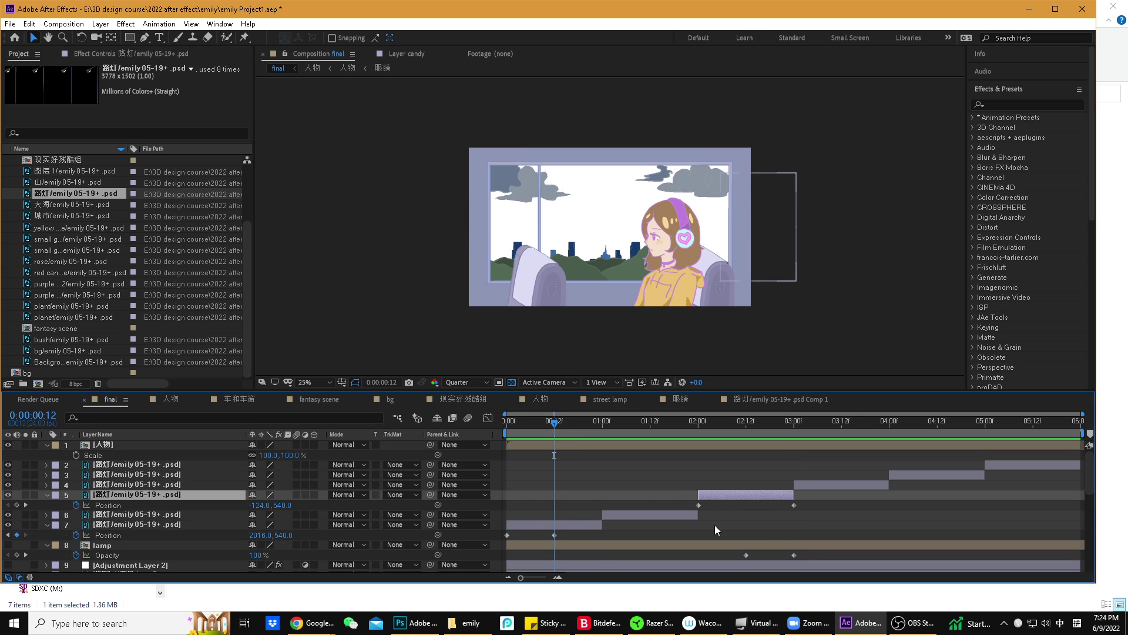
left_click(598, 525)
left_click_drag(601, 526, 558, 526)
- Delete the five duplicated street lamp layers, keeping only the first lamp
left_click(637, 515)
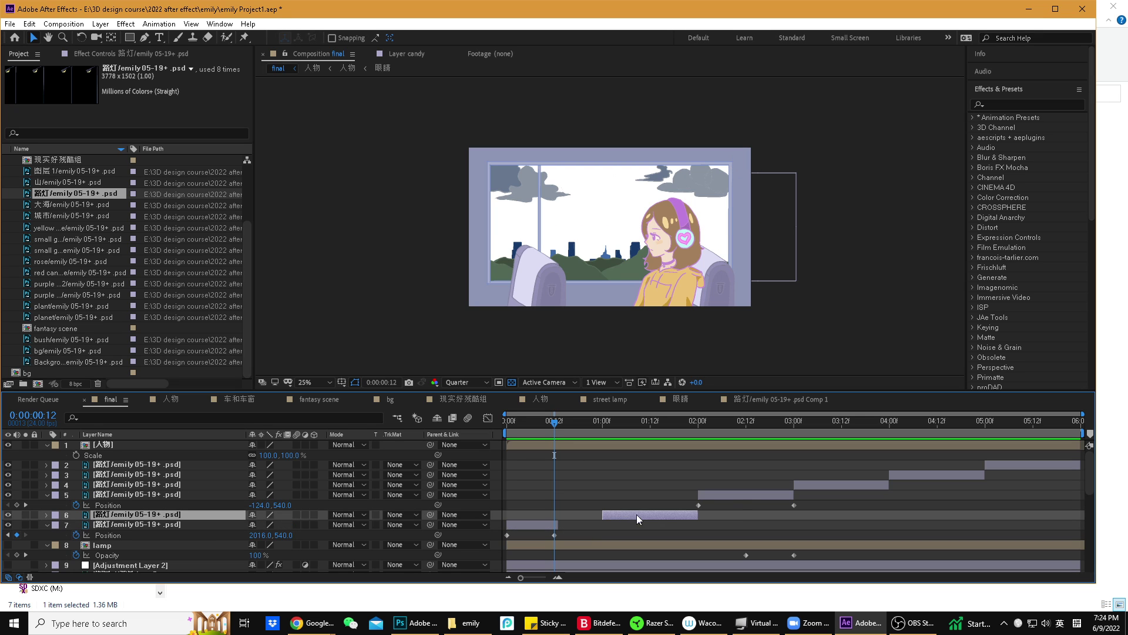
left_click(744, 497, "ctrl")
left_click(887, 485, "ctrl")
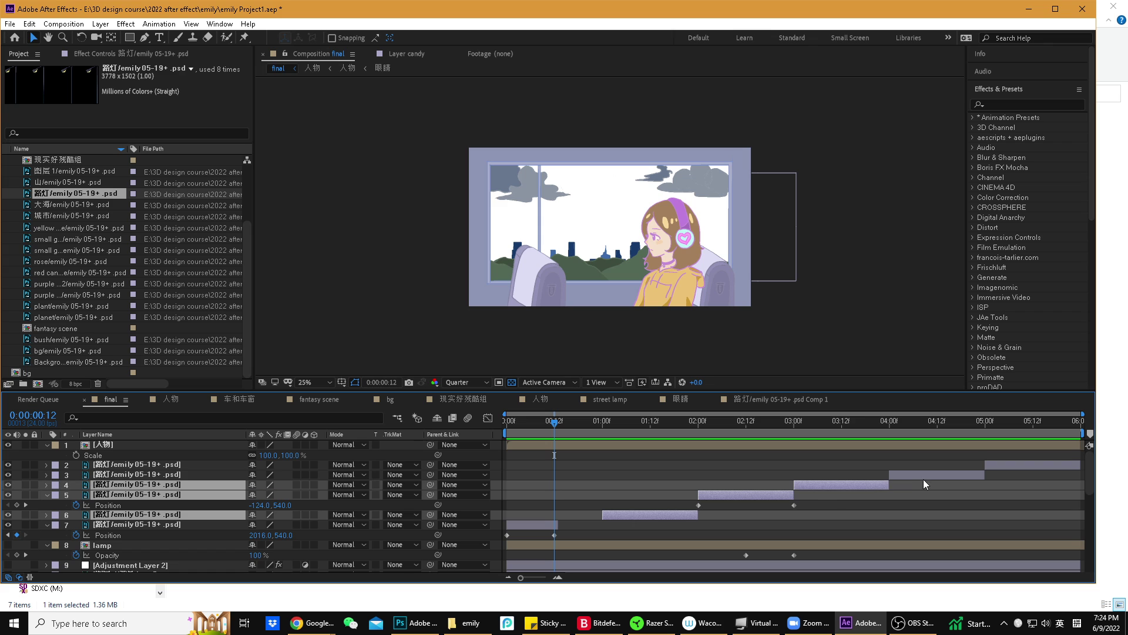
left_click(931, 475, "ctrl")
left_click(1011, 472, "ctrl")
key("Delete")
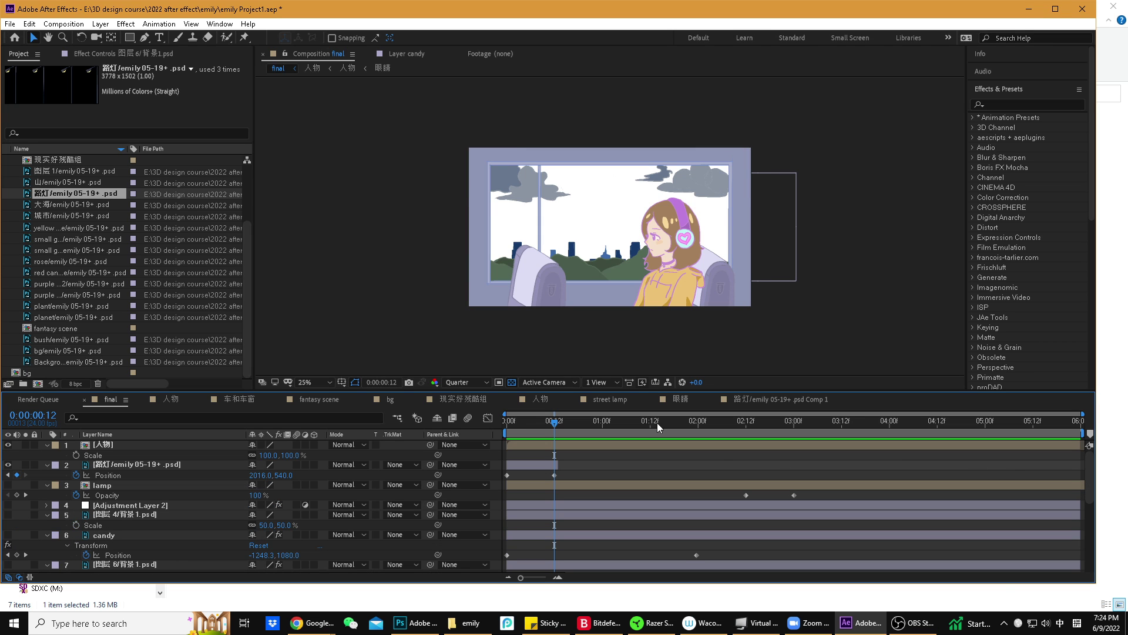
- Duplicate the shortened street lamp layer twice and line the copies up end to end after it
left_click(541, 463)
key("ctrl+d")
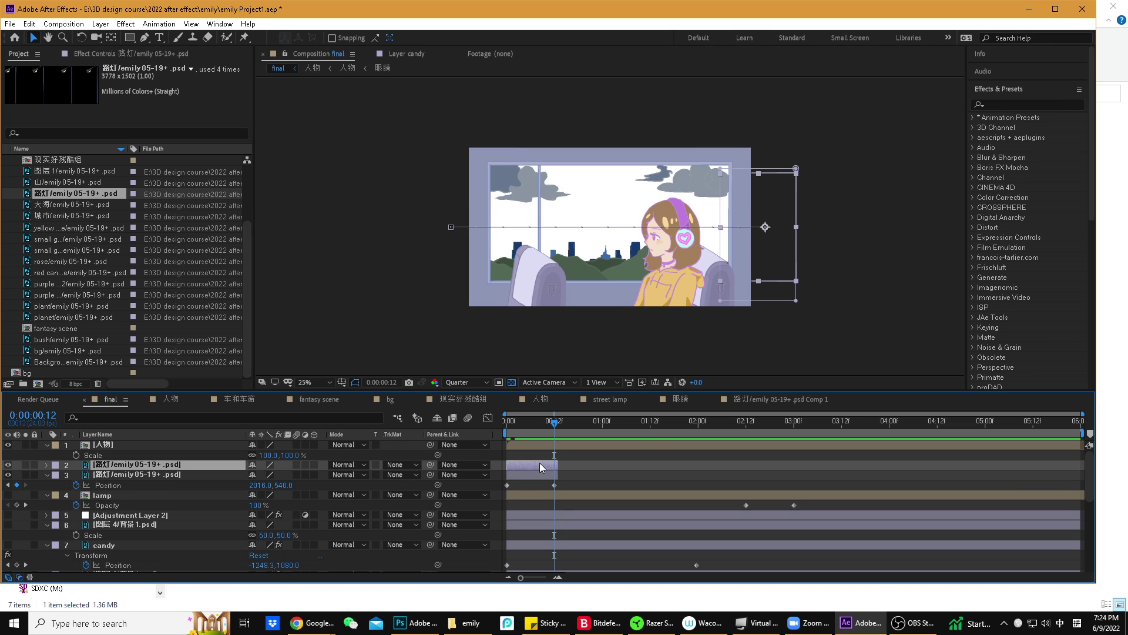
left_click_drag(540, 464, 635, 466)
key("ctrl+d")
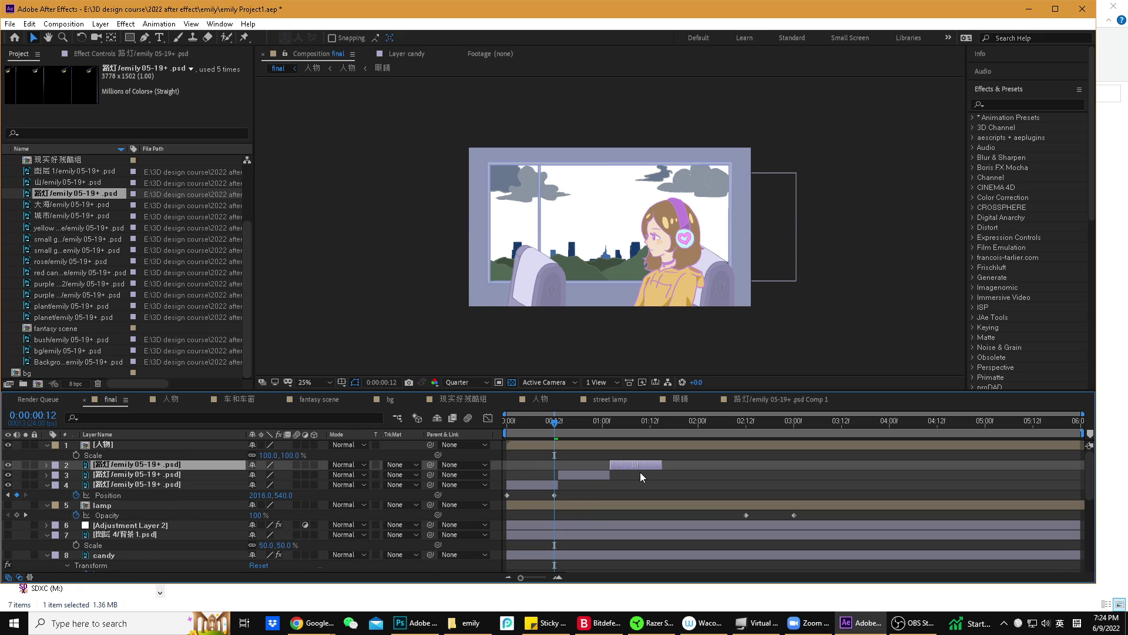
- Delete the two shortened street lamp copies
left_click(592, 475)
left_click(630, 464, "ctrl")
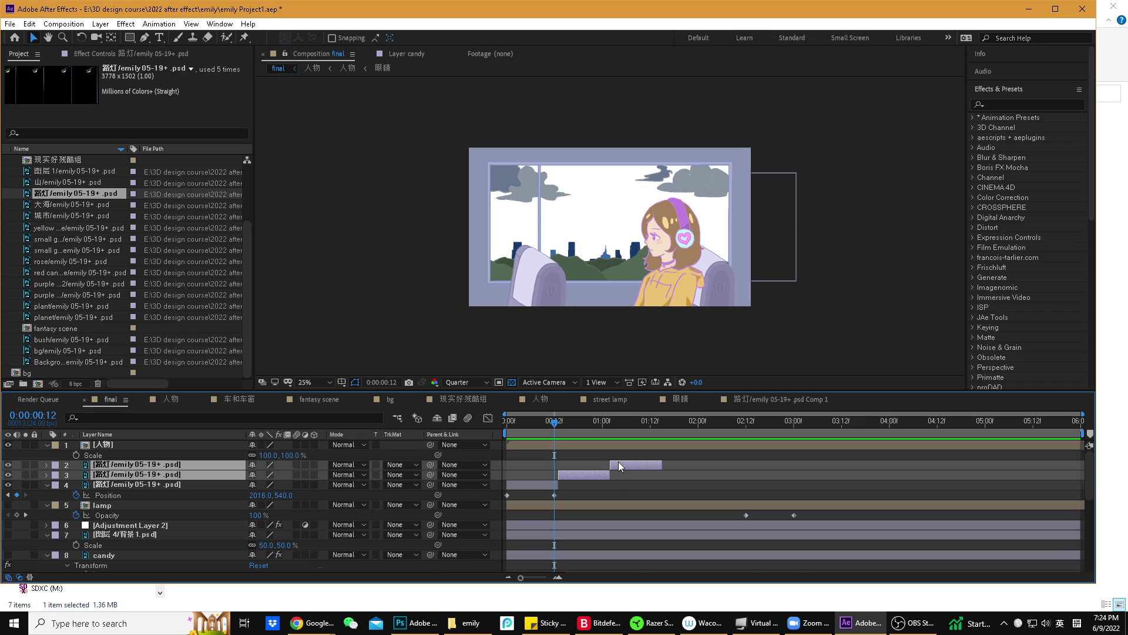
key("Delete")
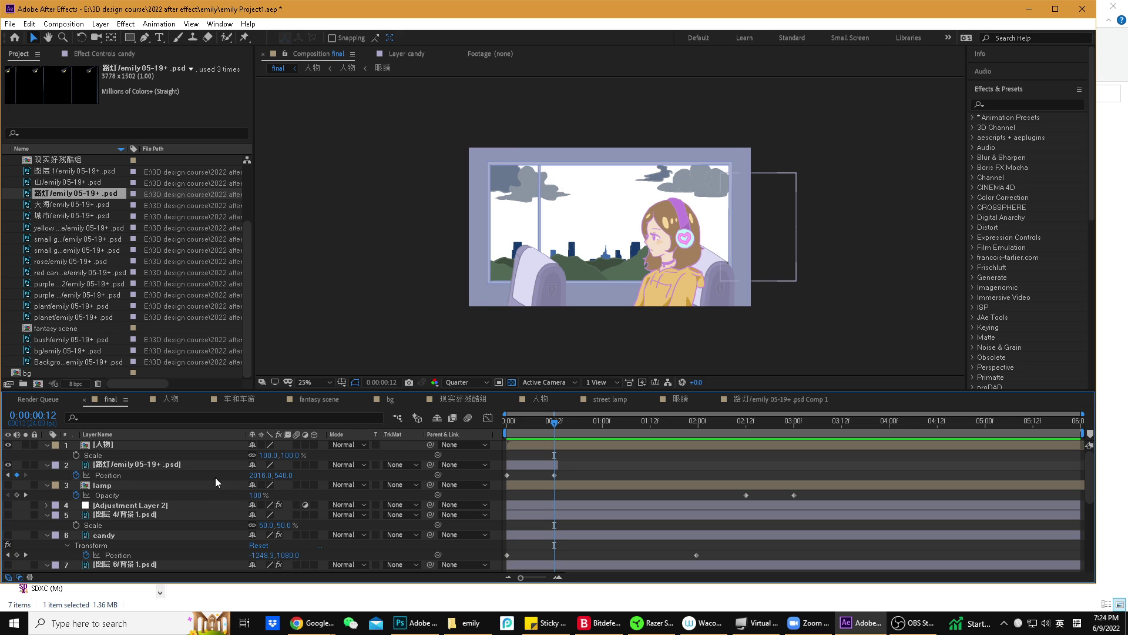
- Extend the street lamp layer to the end of the composition and return the current time to 0:00:00:00
key("alt+shift+p")
left_click_drag(556, 466, 1077, 489)
left_click_drag(555, 421, 409, 420)
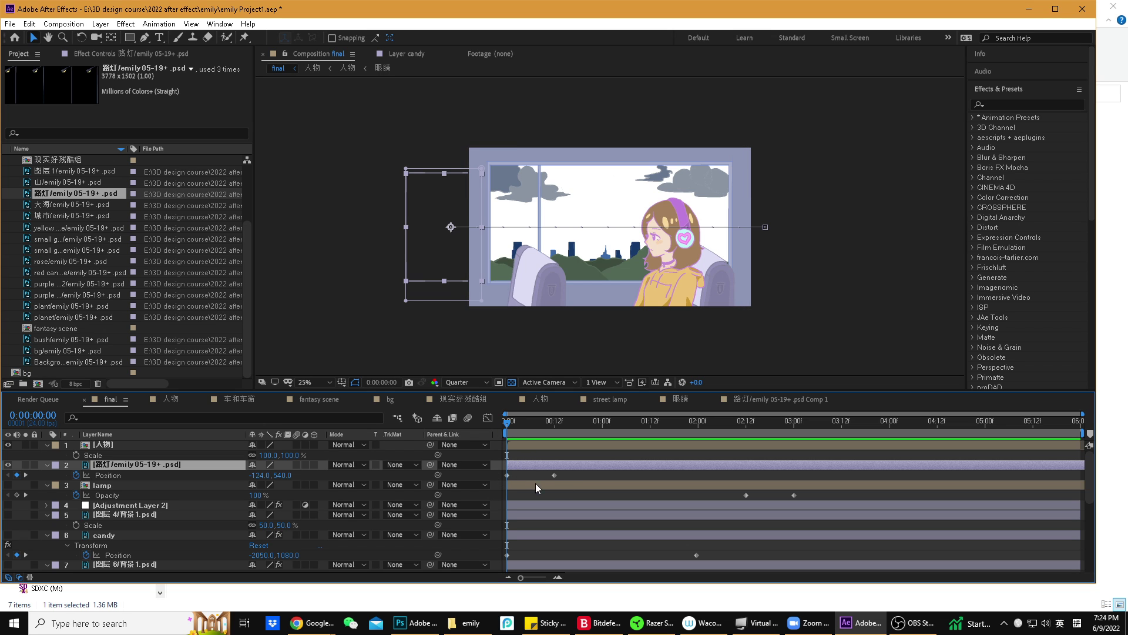
- Try to loop the street lamp's Position keyframes by appending loopOut(type = "cycle", numKeyframes = 0) to the default transform.position expression
left_click(582, 475)
left_click_drag(562, 479, 504, 480)
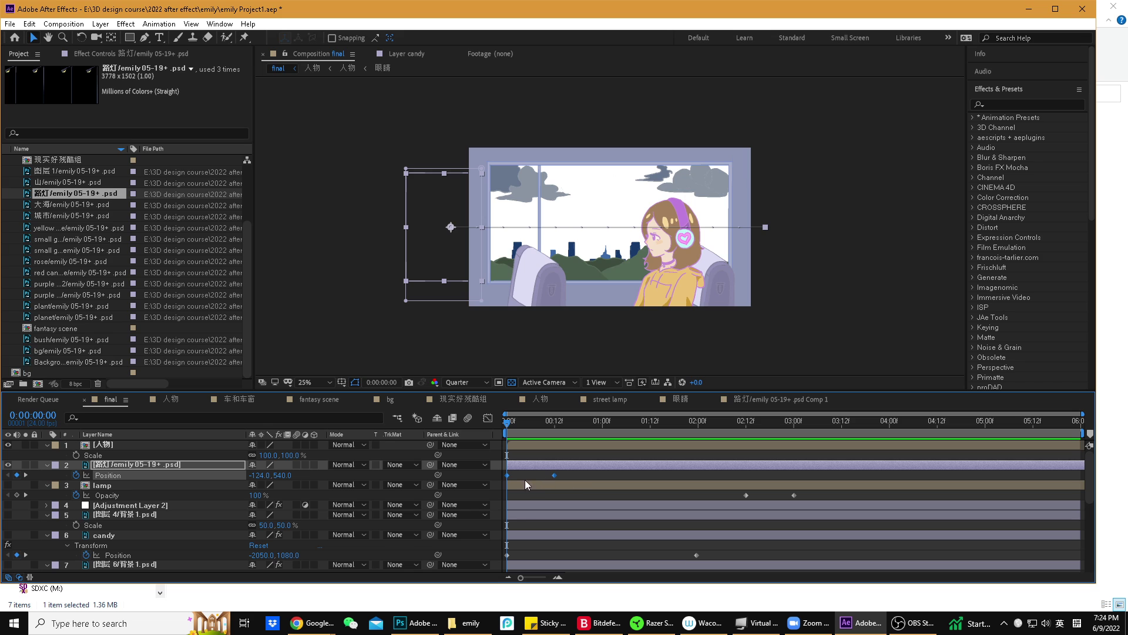
left_click(75, 475, "alt")
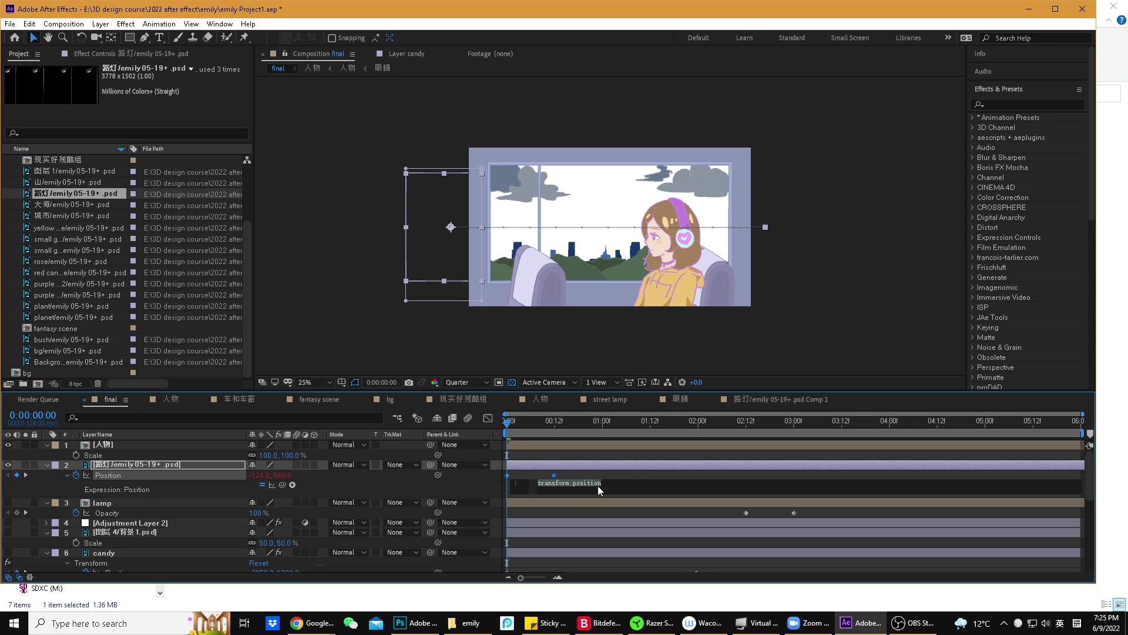
left_click(612, 486)
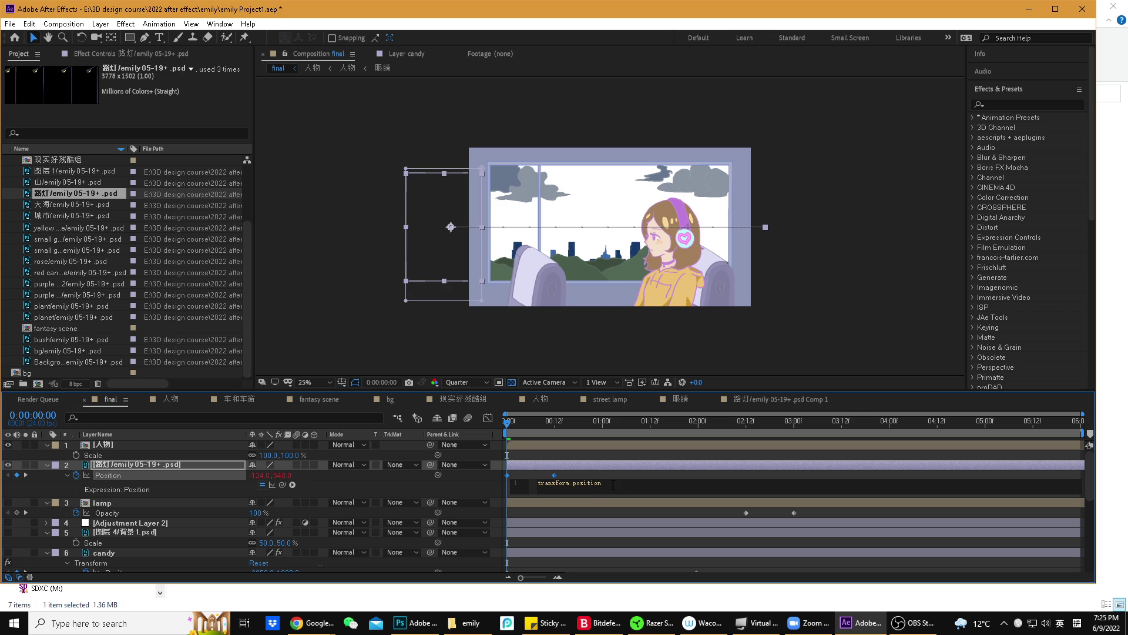
left_click(294, 484)
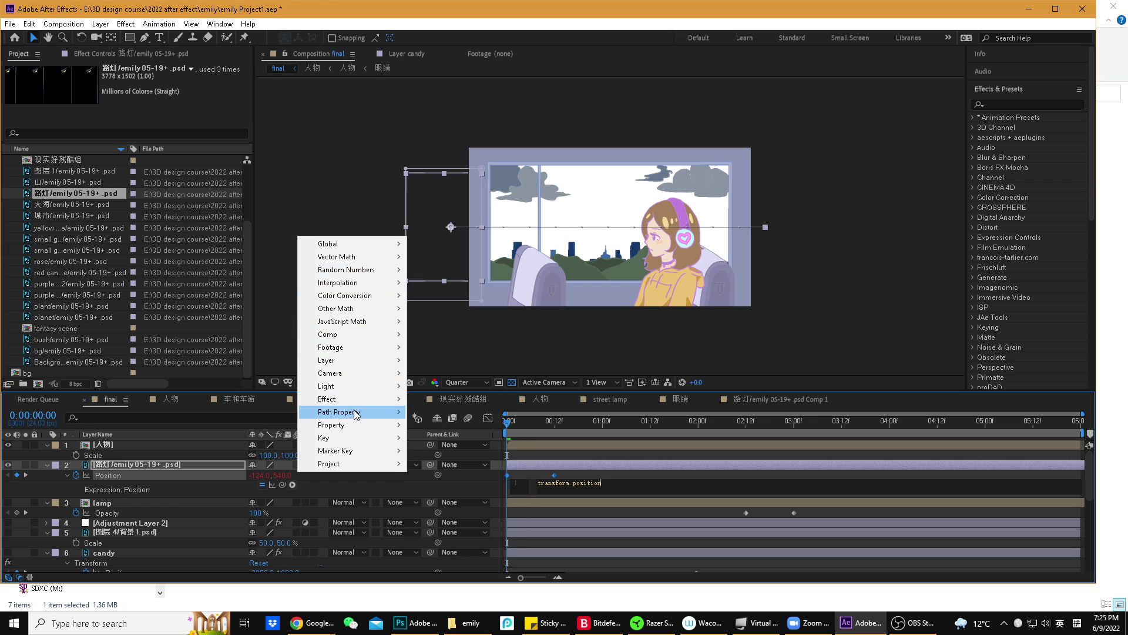
mouse_move(379, 428)
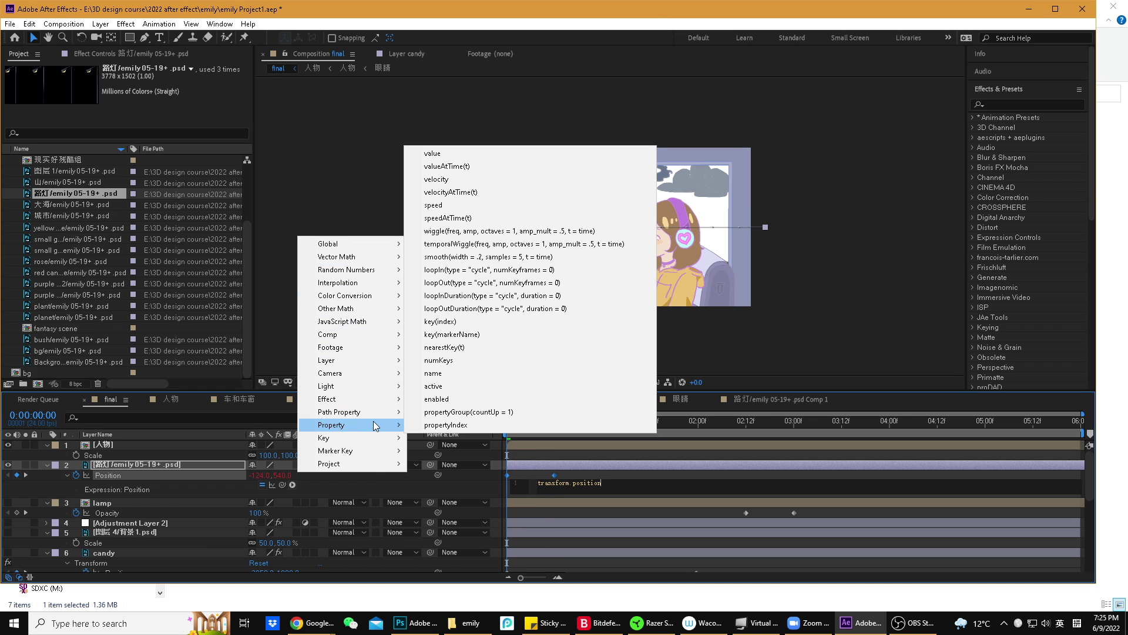
left_click(468, 283)
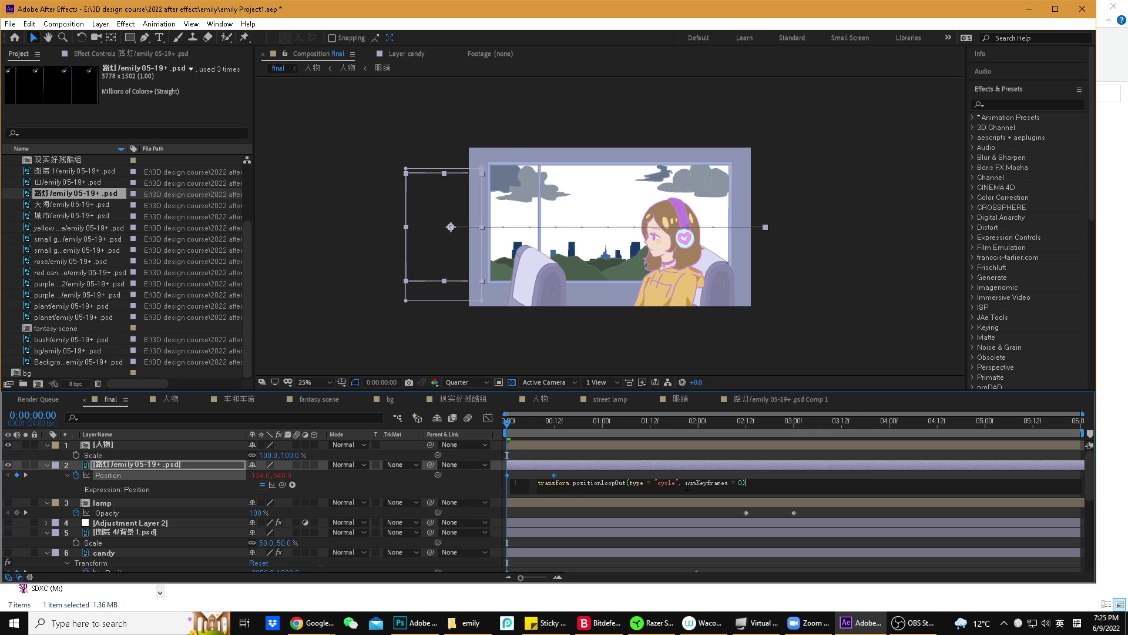
left_click(519, 419)
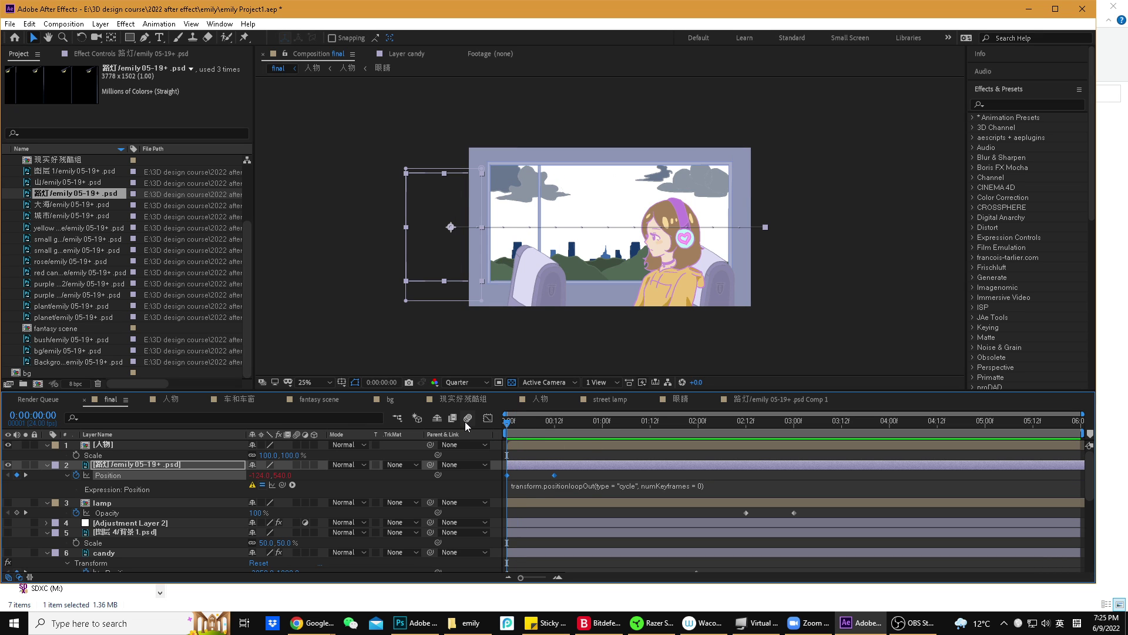
- Preview and scrub the opening second of the composition to check whether the street lamp's movement repeats, and inspect its Position expression
key("space")
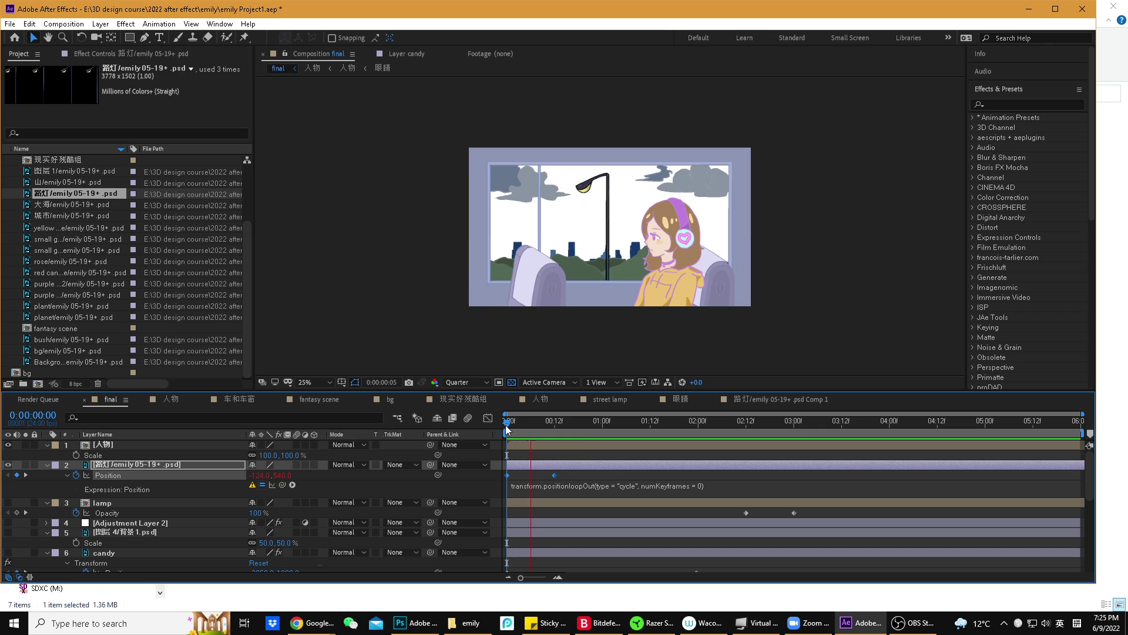
left_click_drag(522, 425, 555, 426)
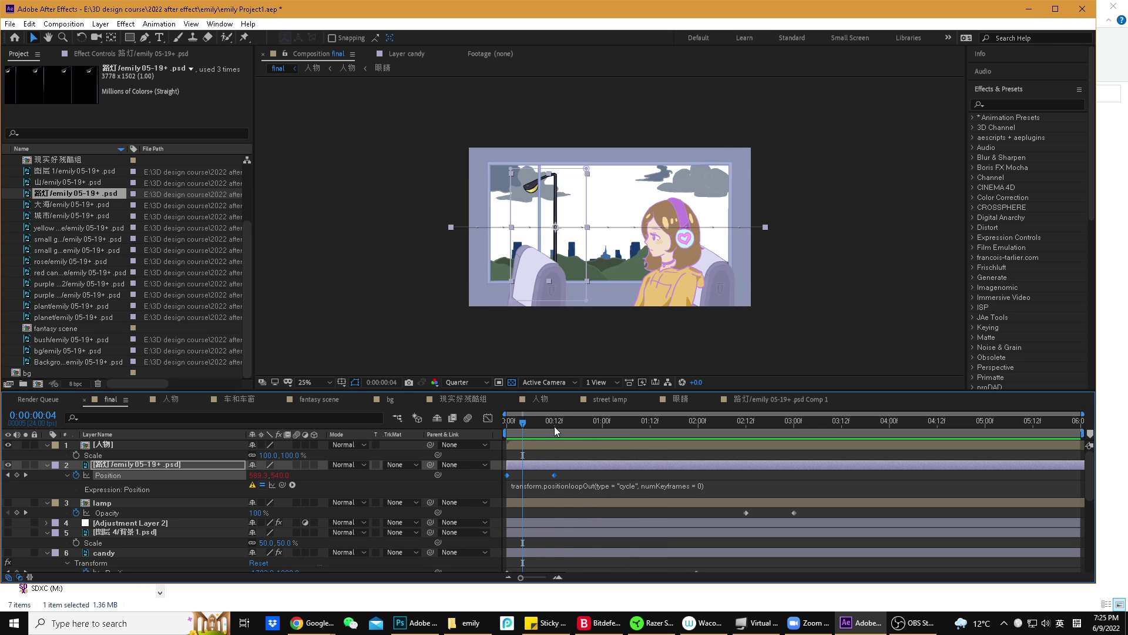
left_click(517, 483)
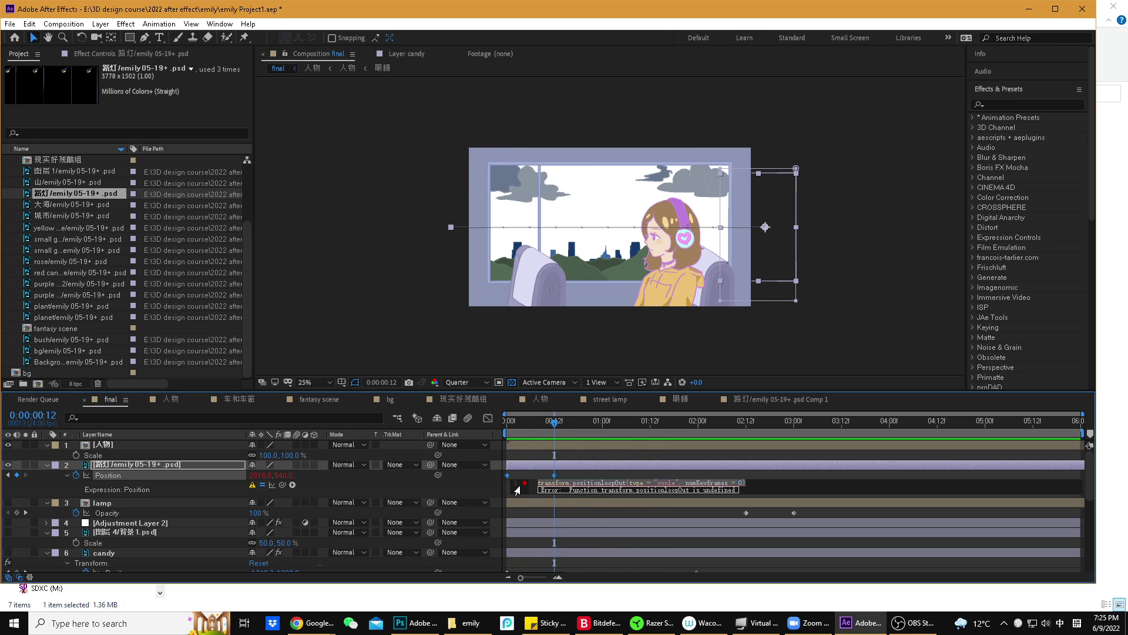
left_click(544, 483)
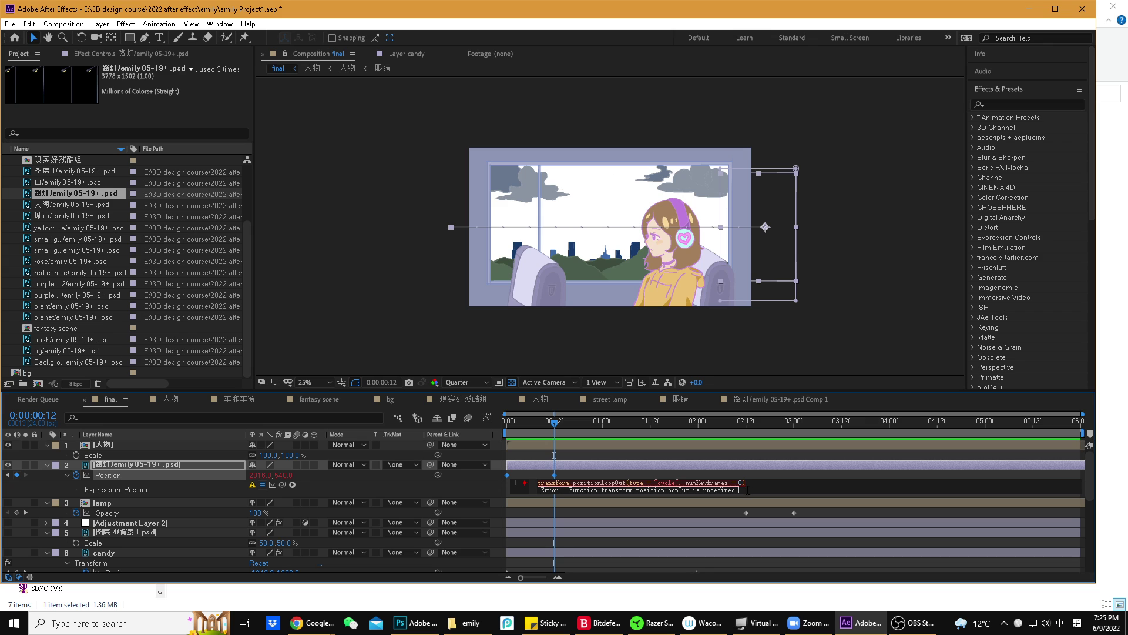
left_click_drag(552, 429, 509, 425)
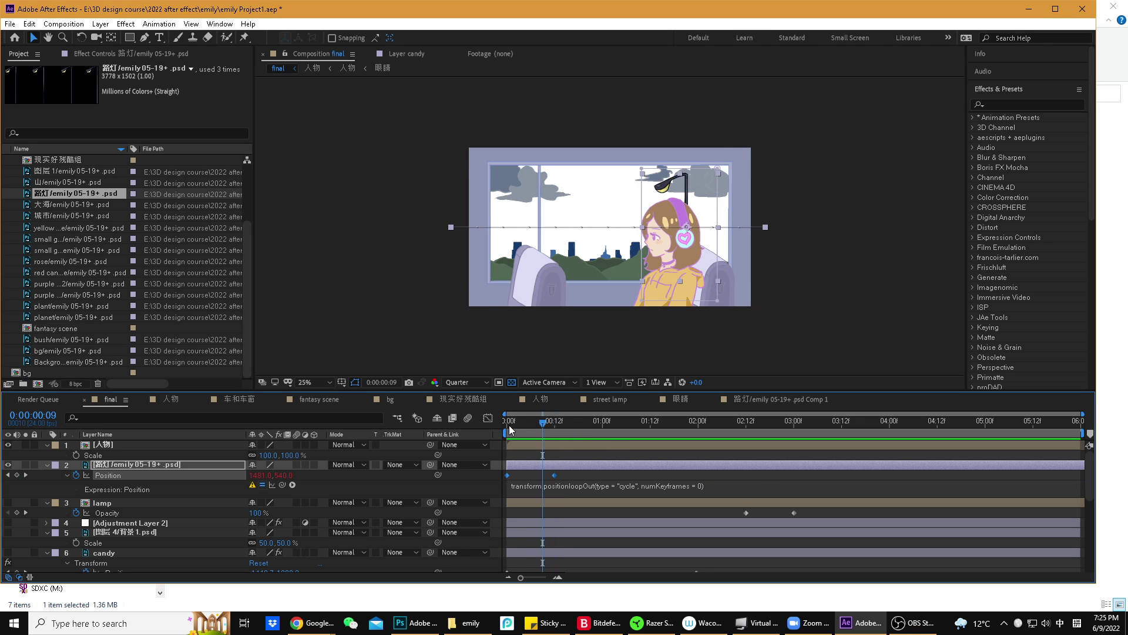
key("space")
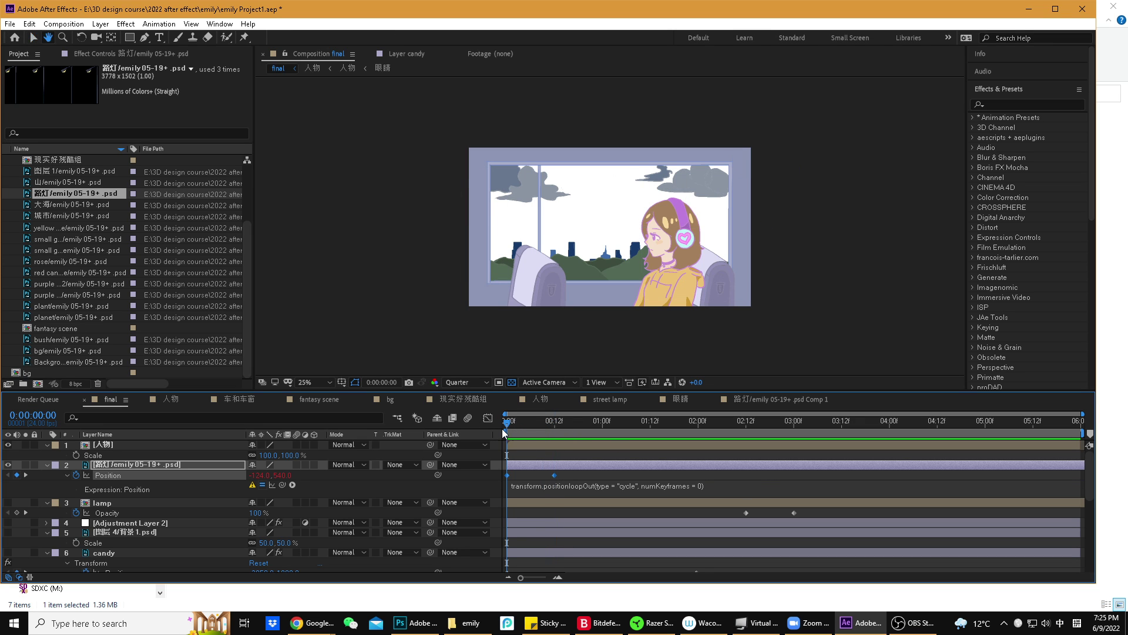
left_click(577, 426)
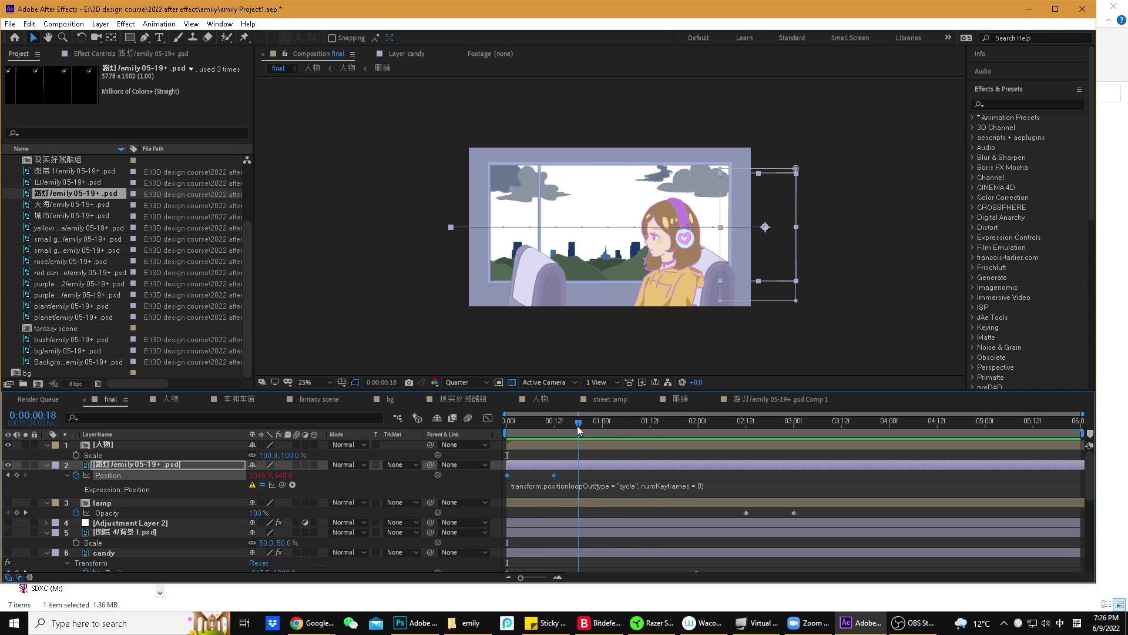
- Try numKeyframes = 2 in the street lamp's Position expression and scrub past its second keyframe
left_click(614, 485)
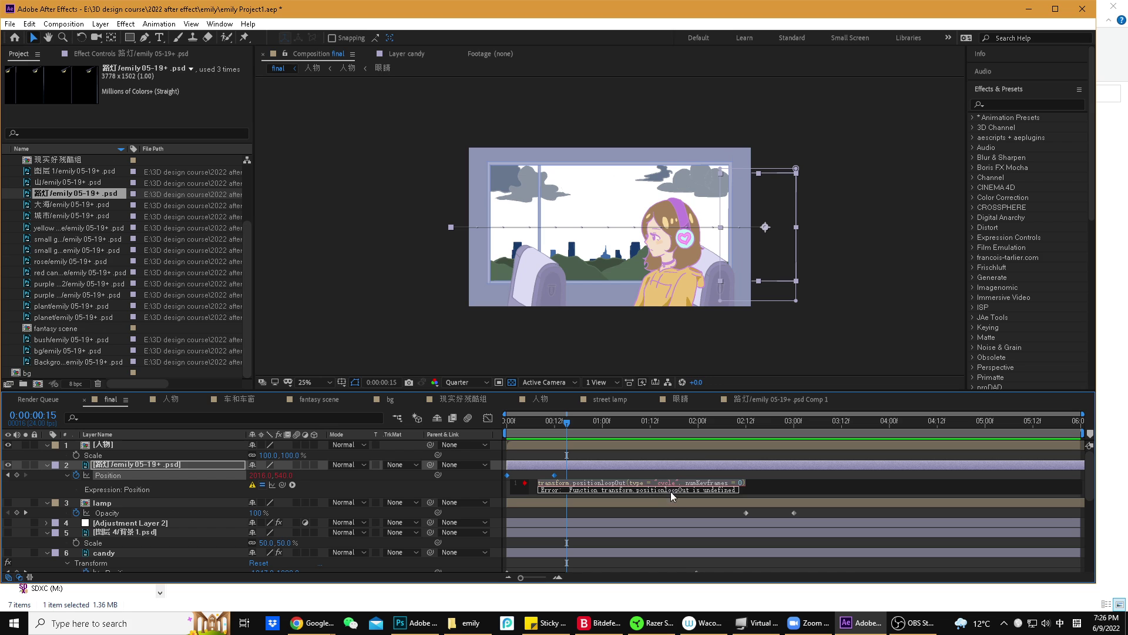
left_click(717, 483)
double_click(741, 483)
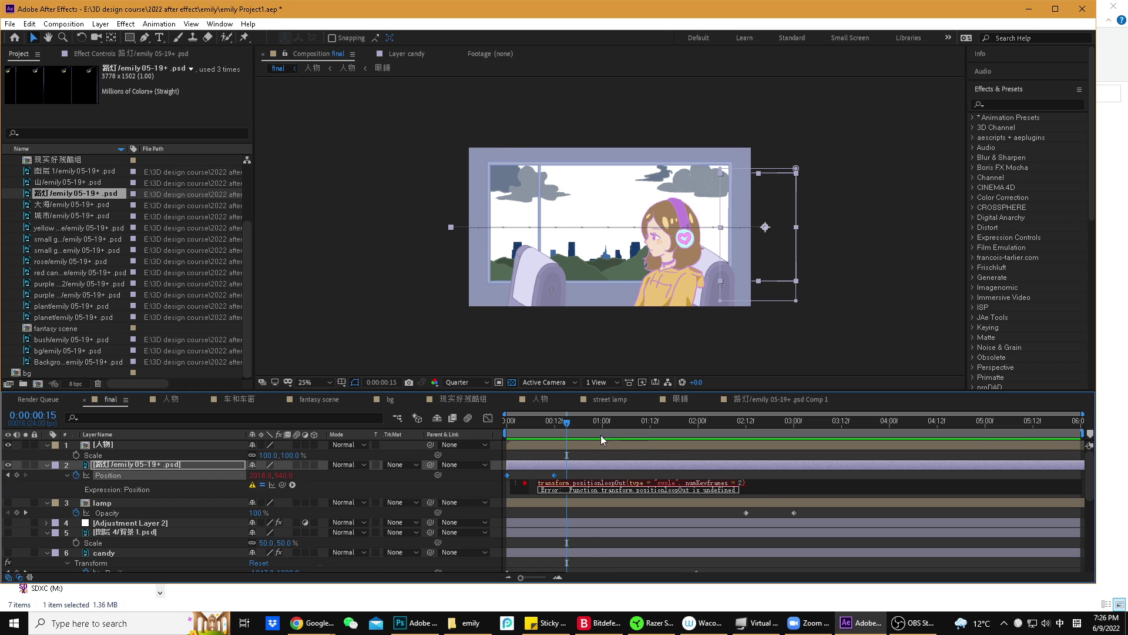
type("2")
left_click_drag(593, 422, 551, 419)
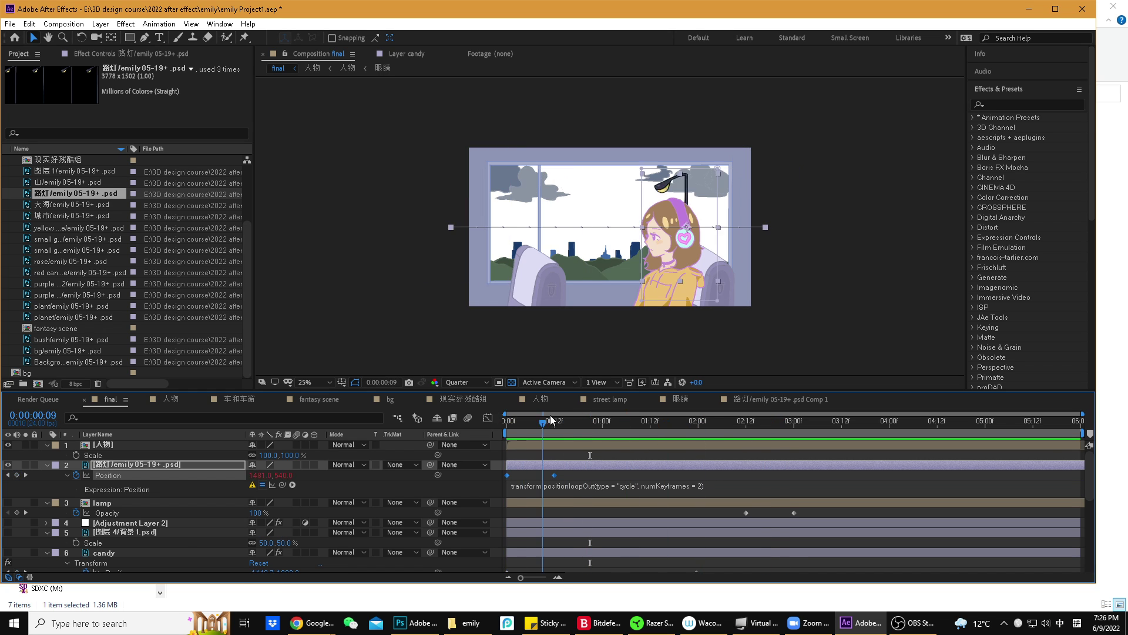
- Undo the street lamp's Position expression and scrub through the lamp's movement between its two keyframes
key("Home")
key("ctrl+z")
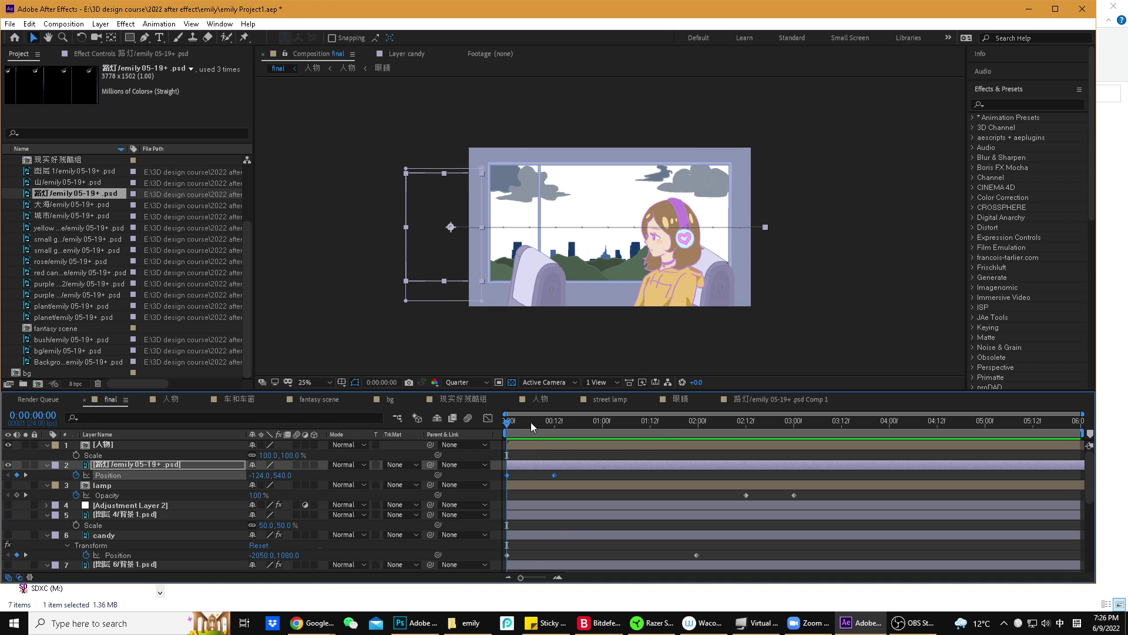
left_click_drag(530, 422, 554, 424)
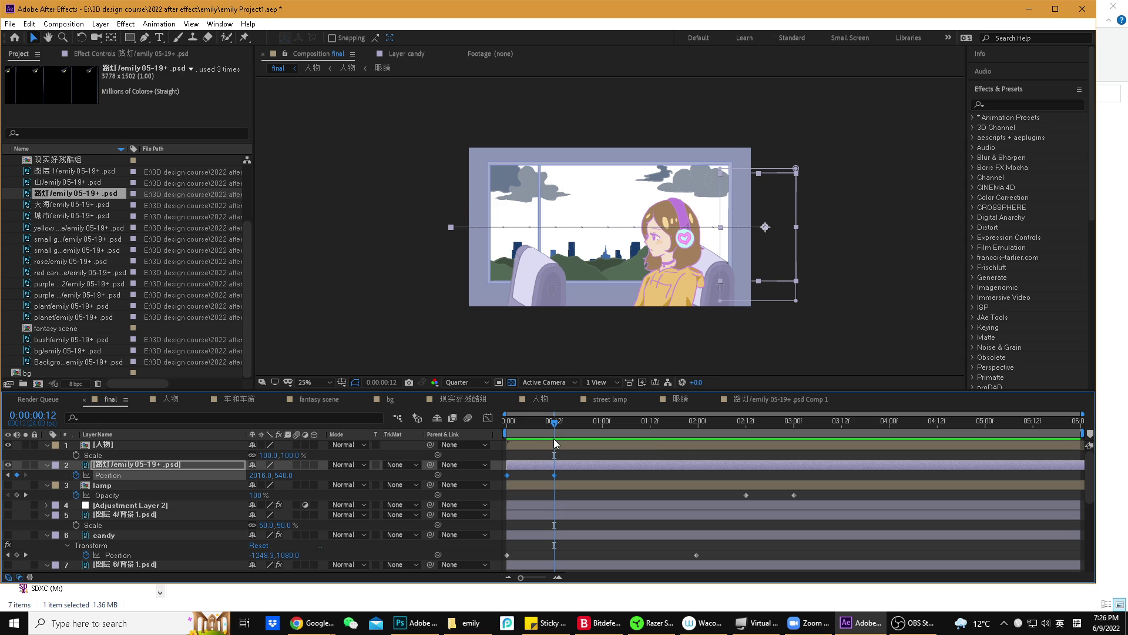
left_click(539, 423)
left_click_drag(524, 422, 507, 423)
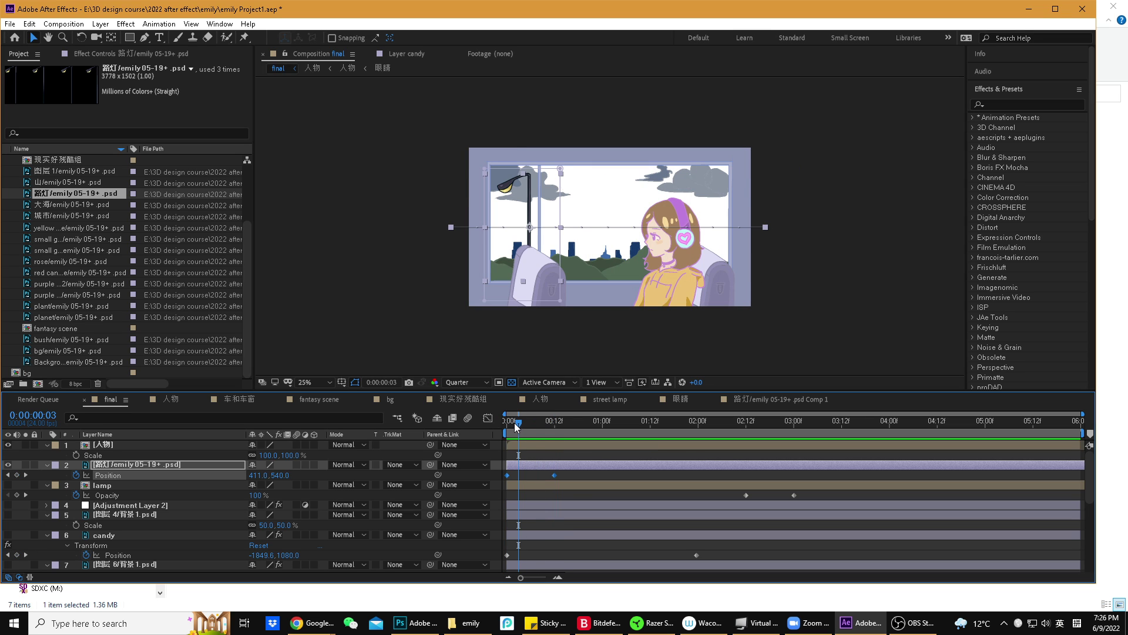
- Add an expression to the street lamp's two Position keyframes, replacing the default text with loopOut(type = "cycle", numKeyframes = 0)
left_click(569, 475)
left_click_drag(568, 475, 498, 473)
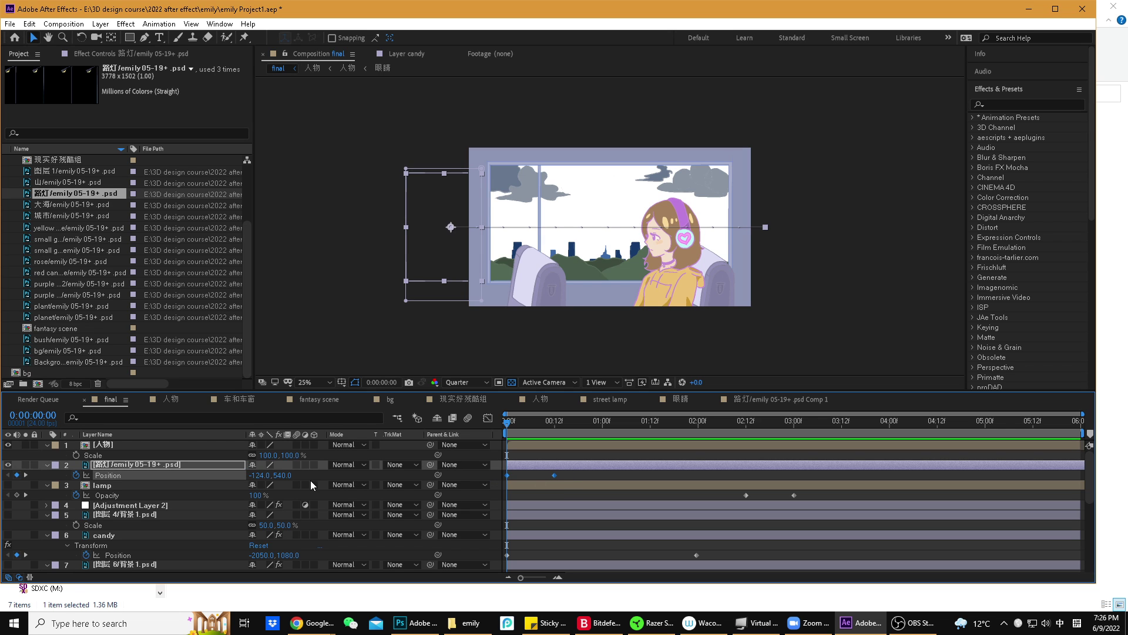
left_click(76, 475, "alt")
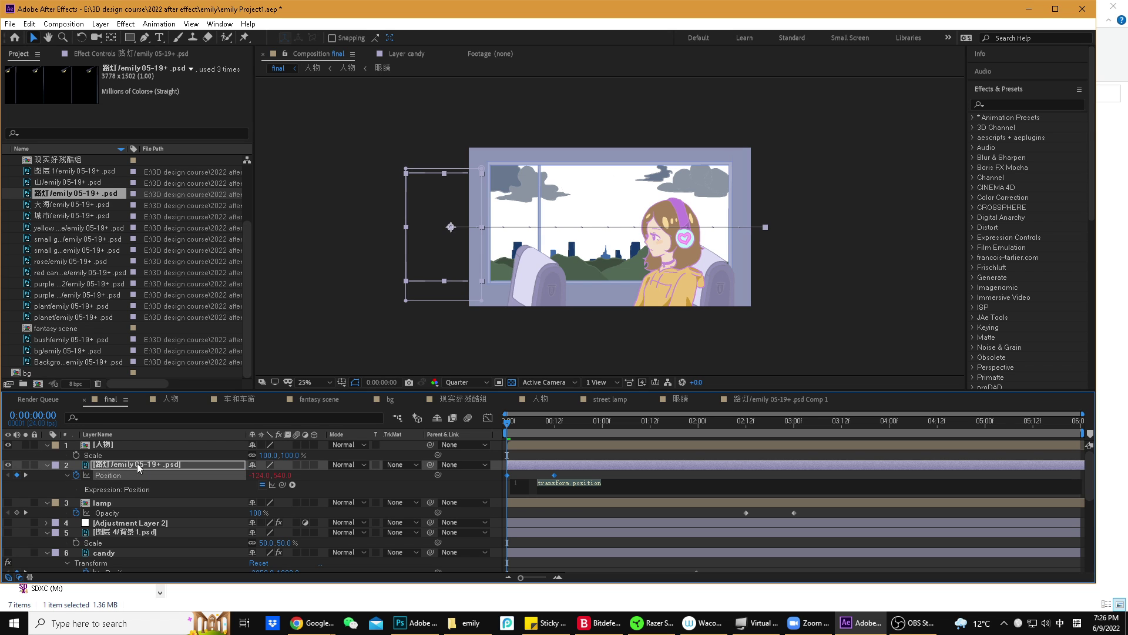
left_click(292, 485)
mouse_move(363, 366)
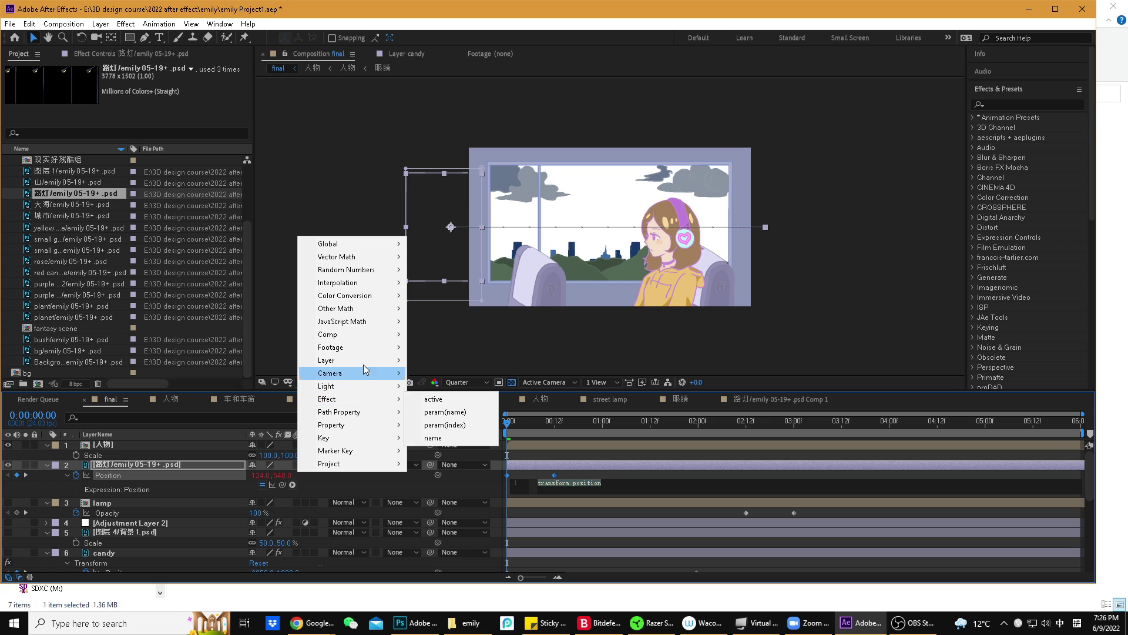
mouse_move(364, 426)
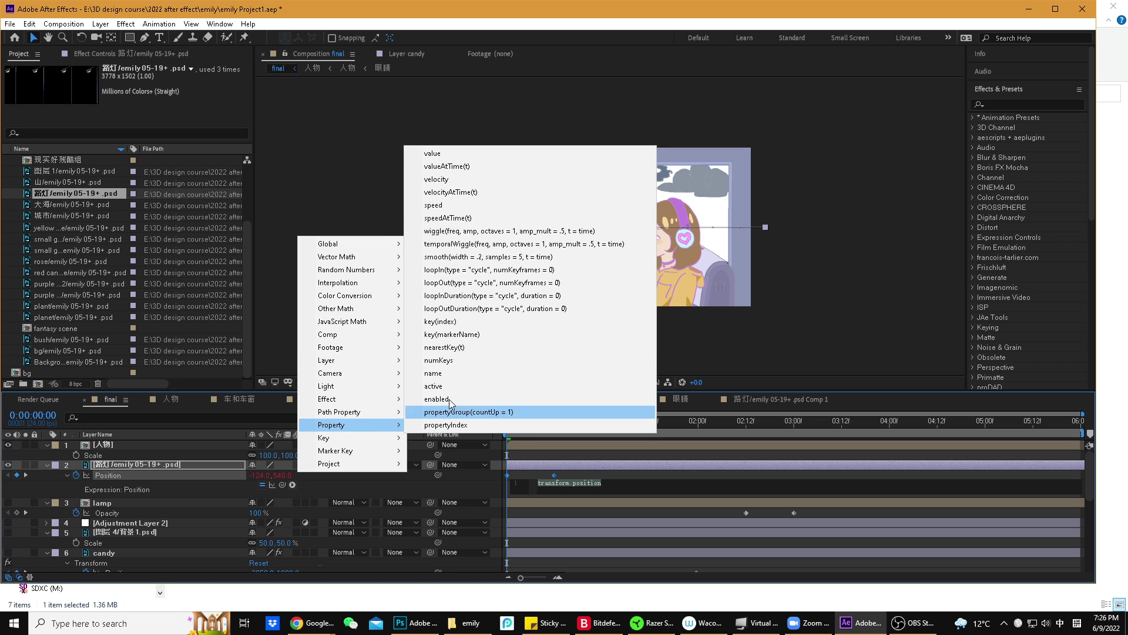
left_click(473, 285)
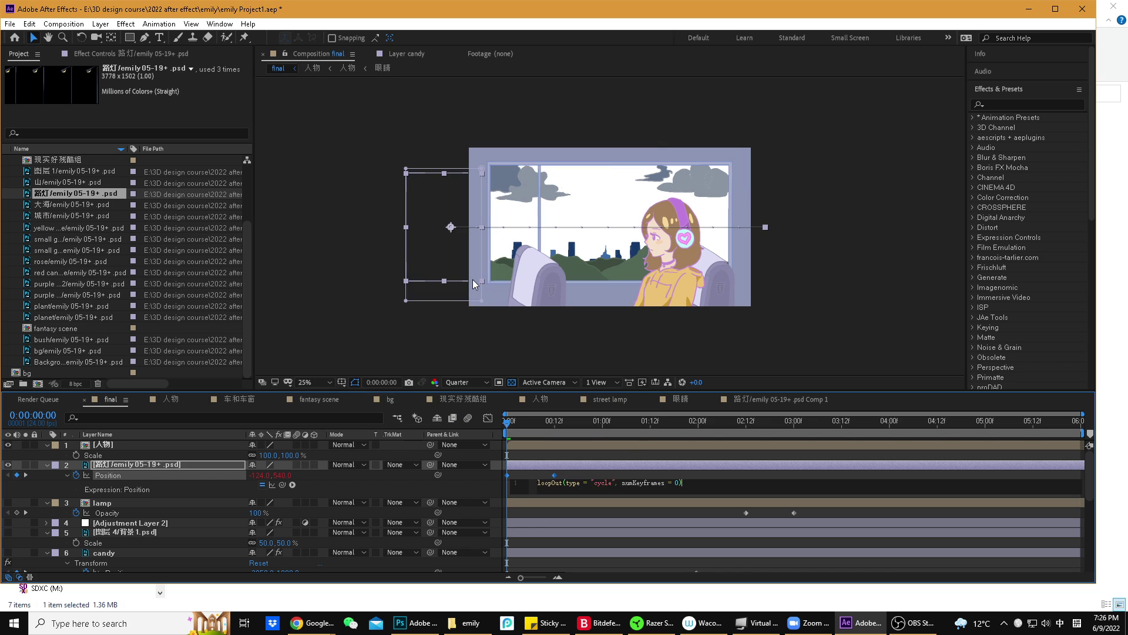
left_click(530, 440)
- Preview the street lamp's looping movement and undo its Position expression
key("space")
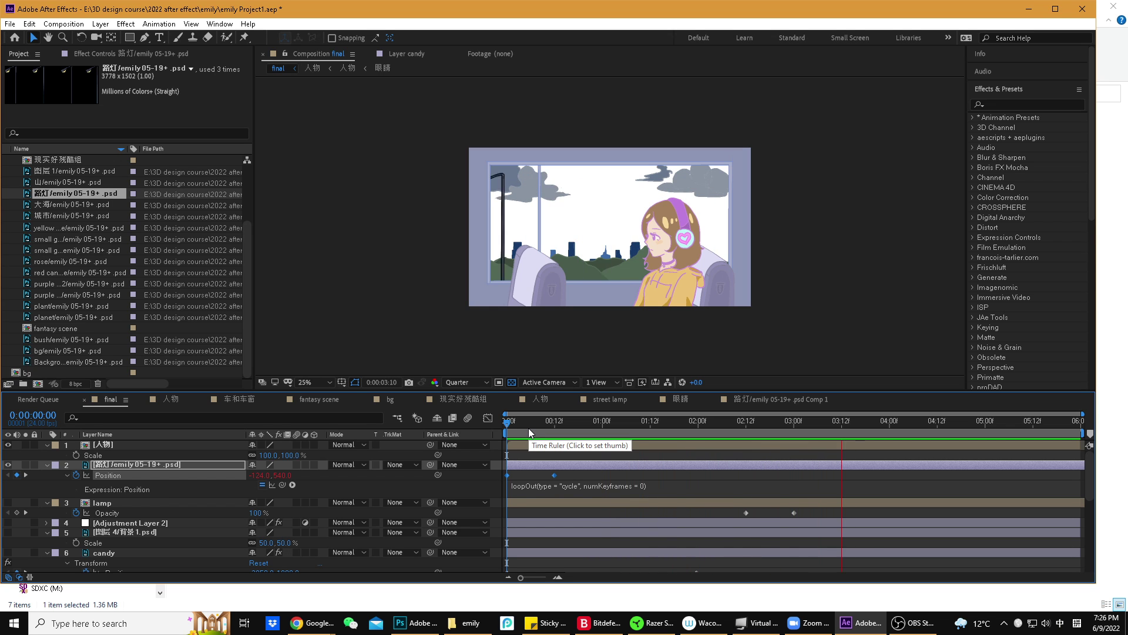
key("space")
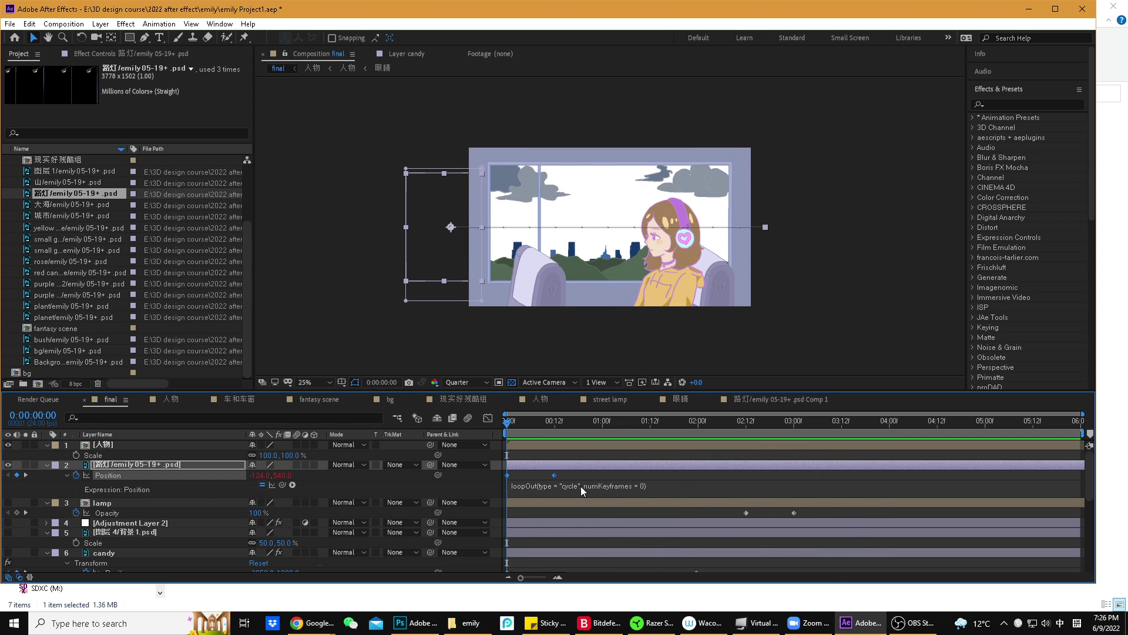
key("ctrl+z")
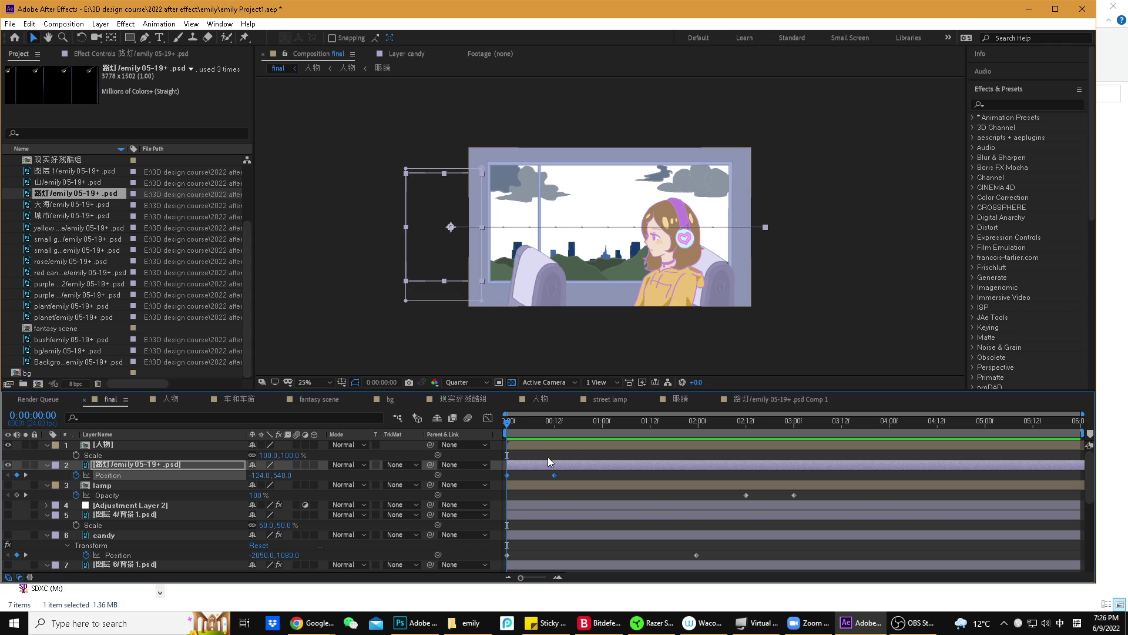
mouse_move(521, 424)
left_mouse_down()
mouse_move(650, 436)
mouse_move(472, 423)
mouse_move(563, 423)
mouse_move(506, 426)
left_mouse_up()
left_click(533, 475)
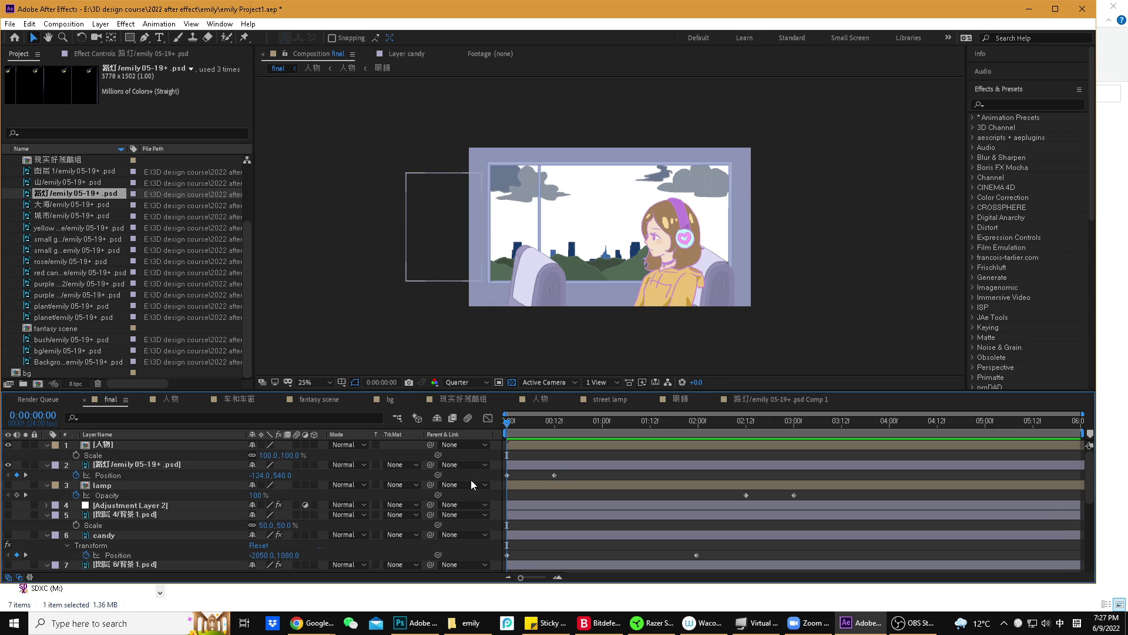
- Select both street lamp Position keyframes and apply the expression loopOut(type = "cycle", numKeyframes = 0) in place of the default text
left_click_drag(576, 474, 506, 477)
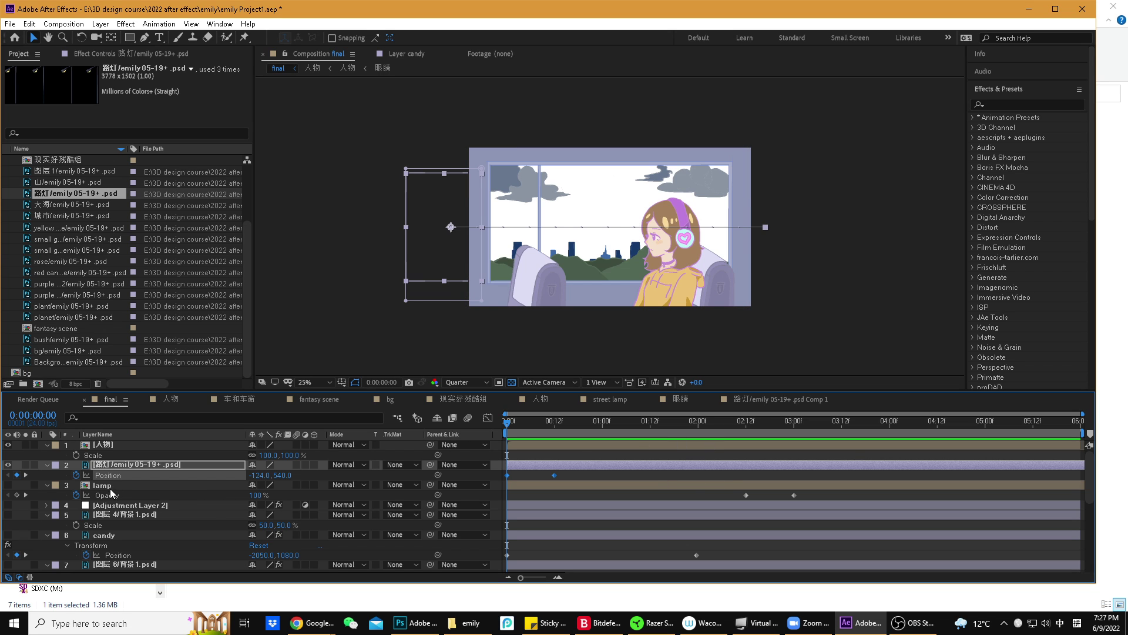
left_click(76, 475, "alt")
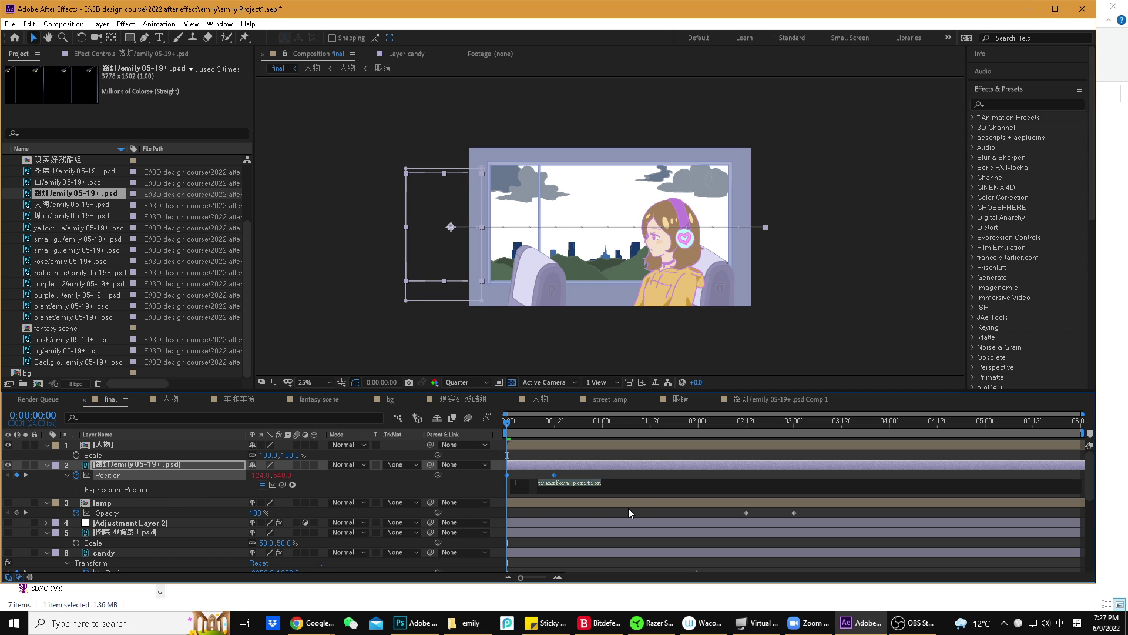
left_click(292, 486)
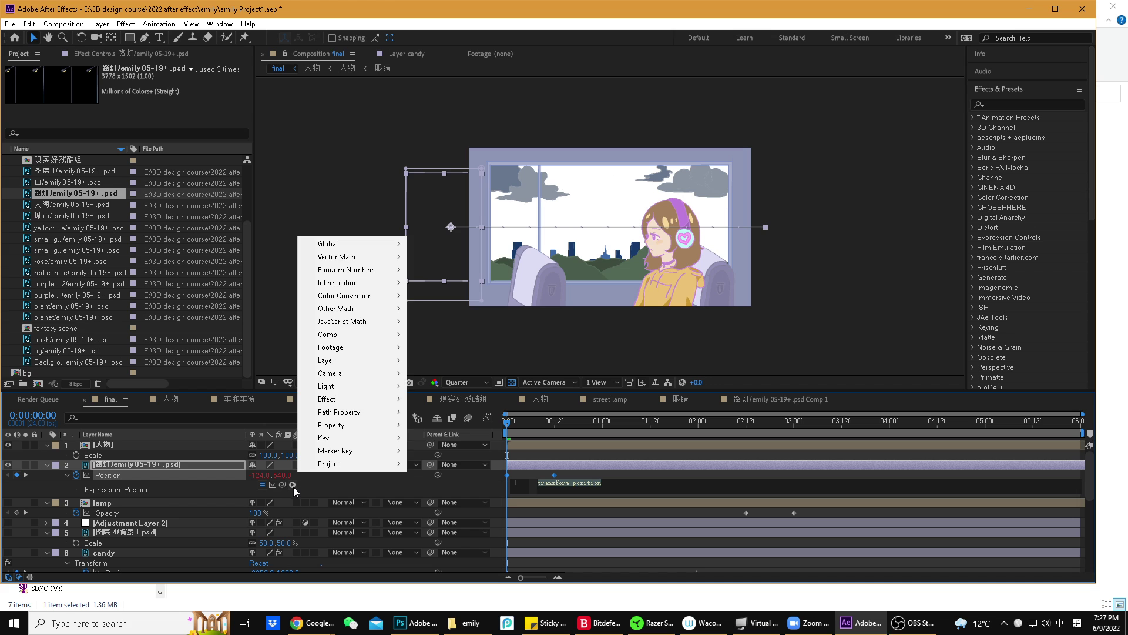
mouse_move(350, 425)
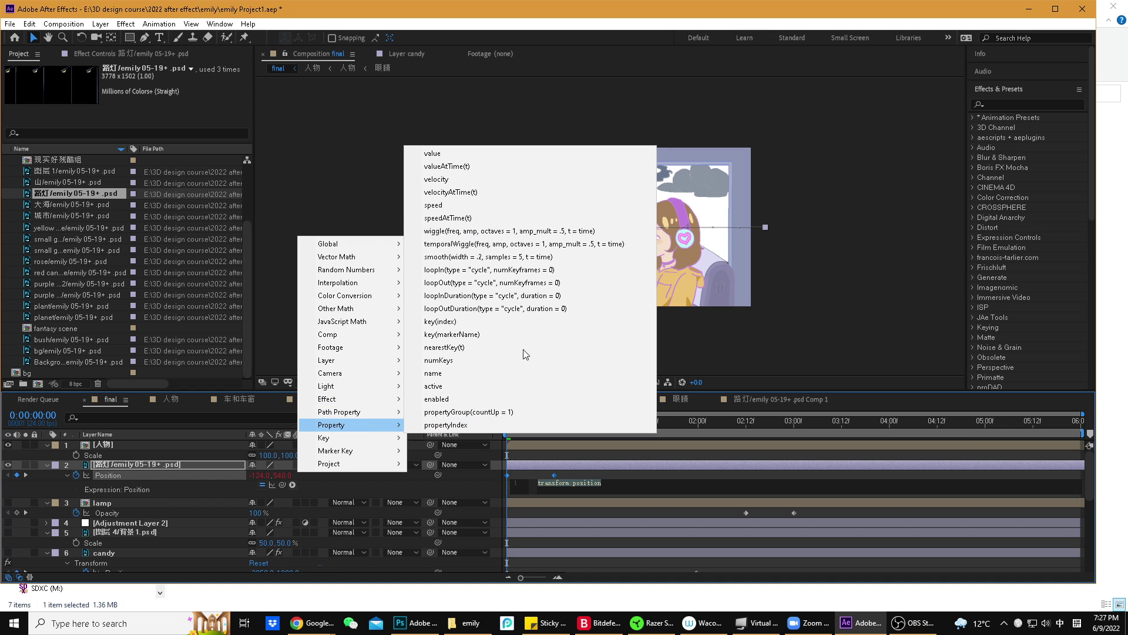
left_click(518, 284)
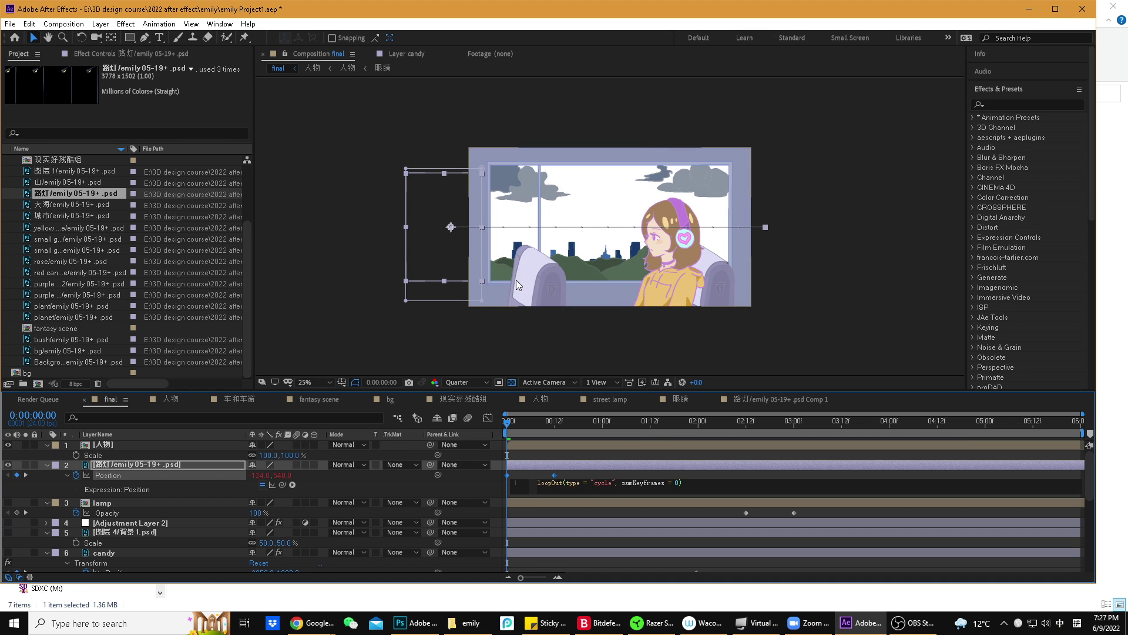
key("KP_Enter")
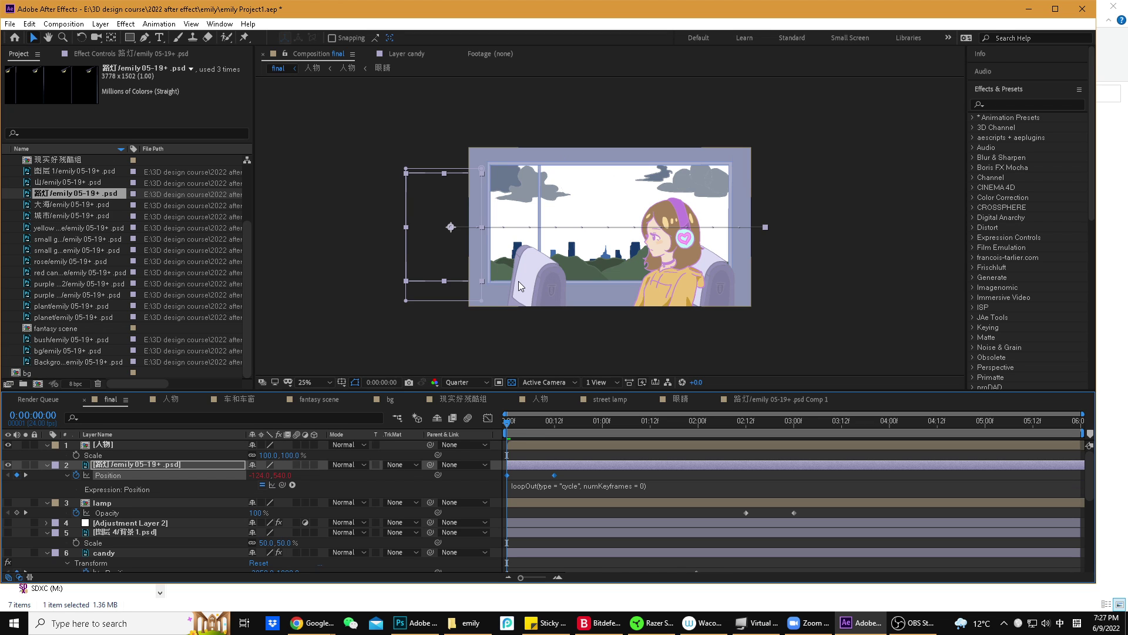
- Preview the street lamp's looping movement from the start of the composition
key("space")
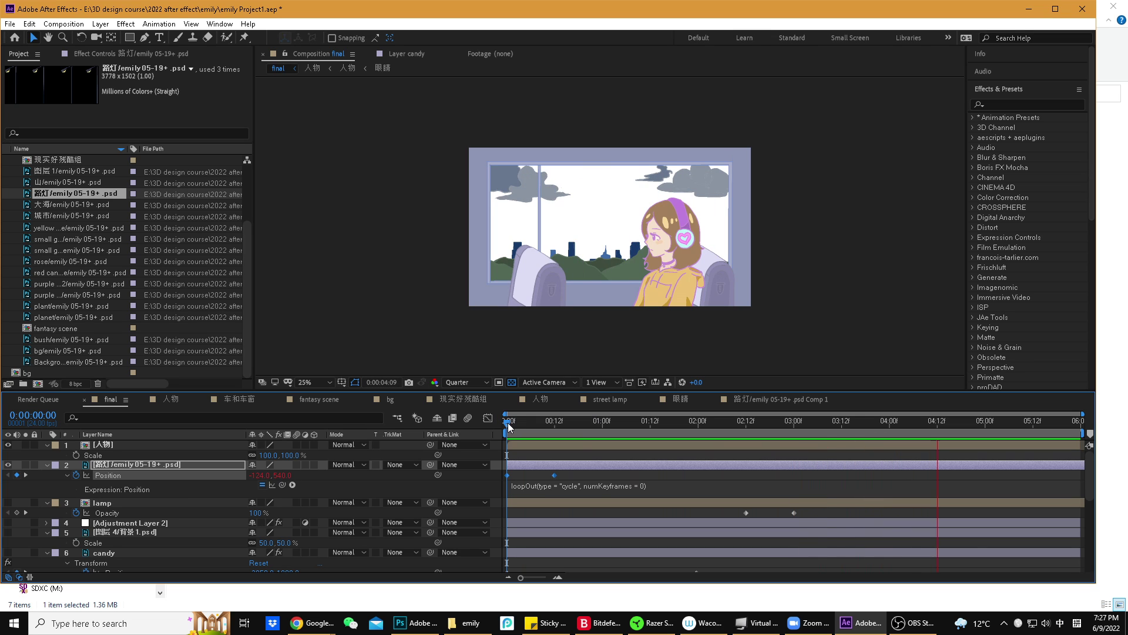
key("space")
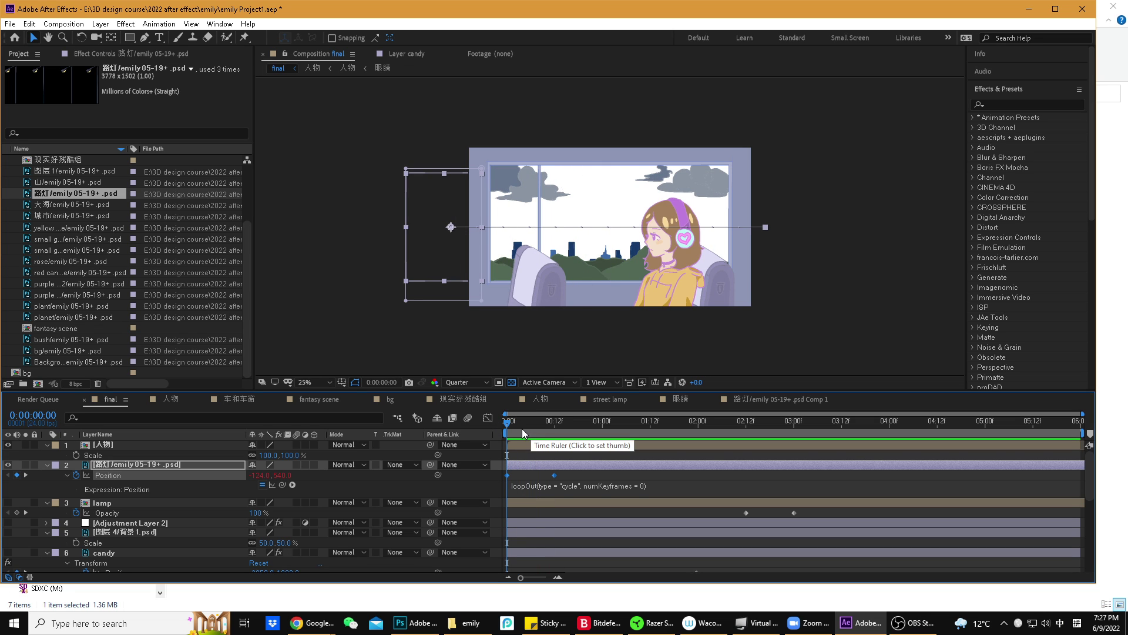
key("space")
key("space")
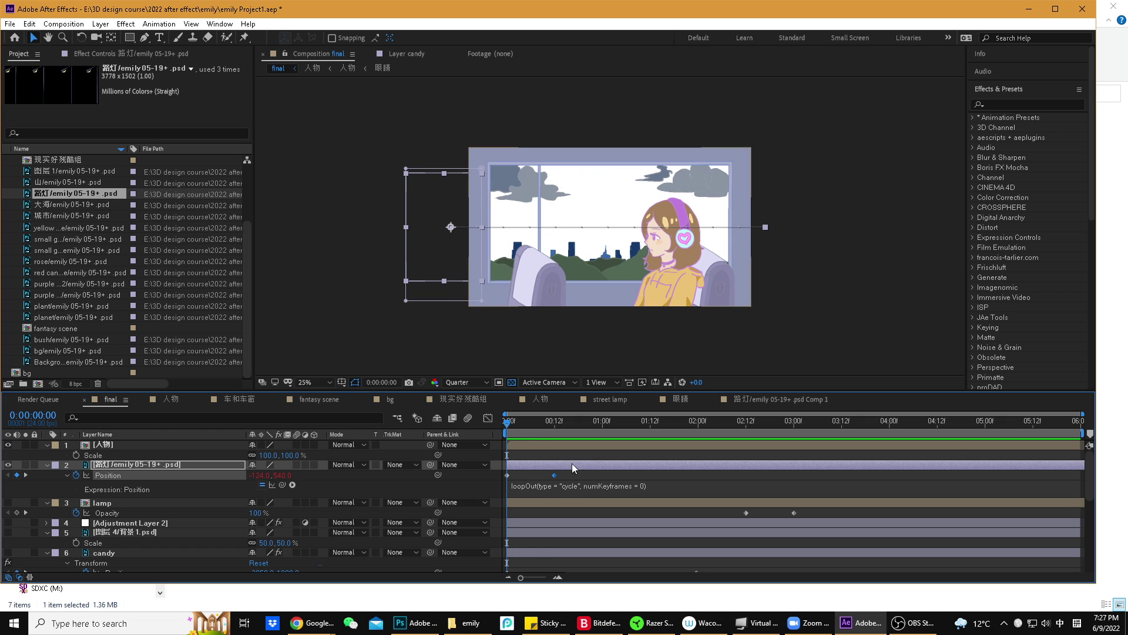
key("space")
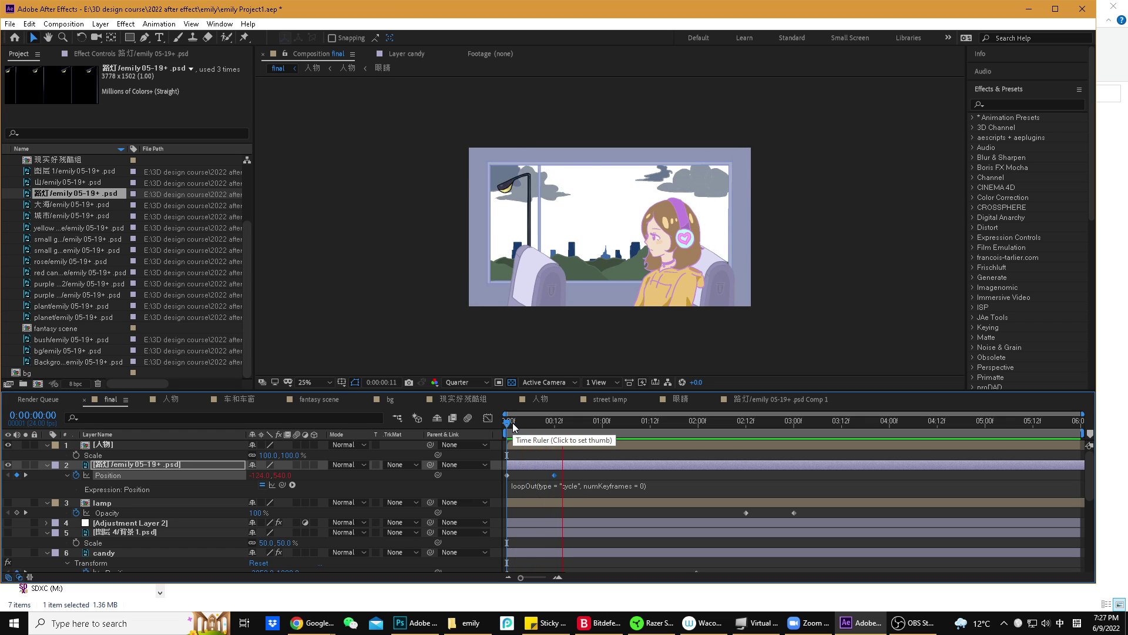
key("space")
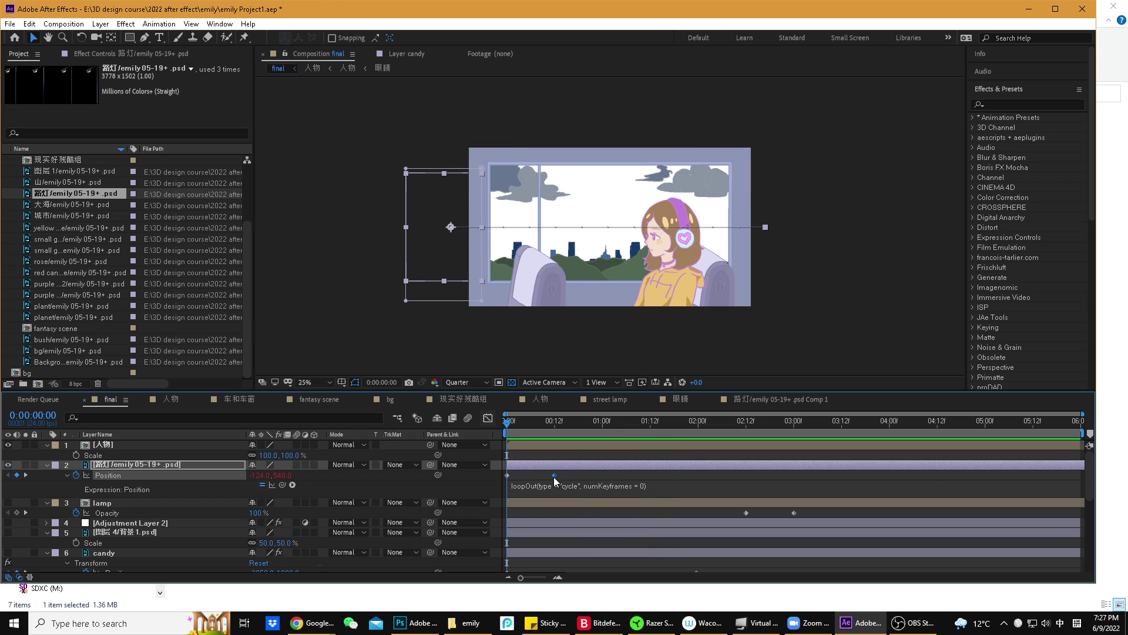
- Slow the street lamp's pass by moving its second Position keyframe to 0:00:22, and preview the loop
left_click_drag(561, 477, 589, 481)
key("space")
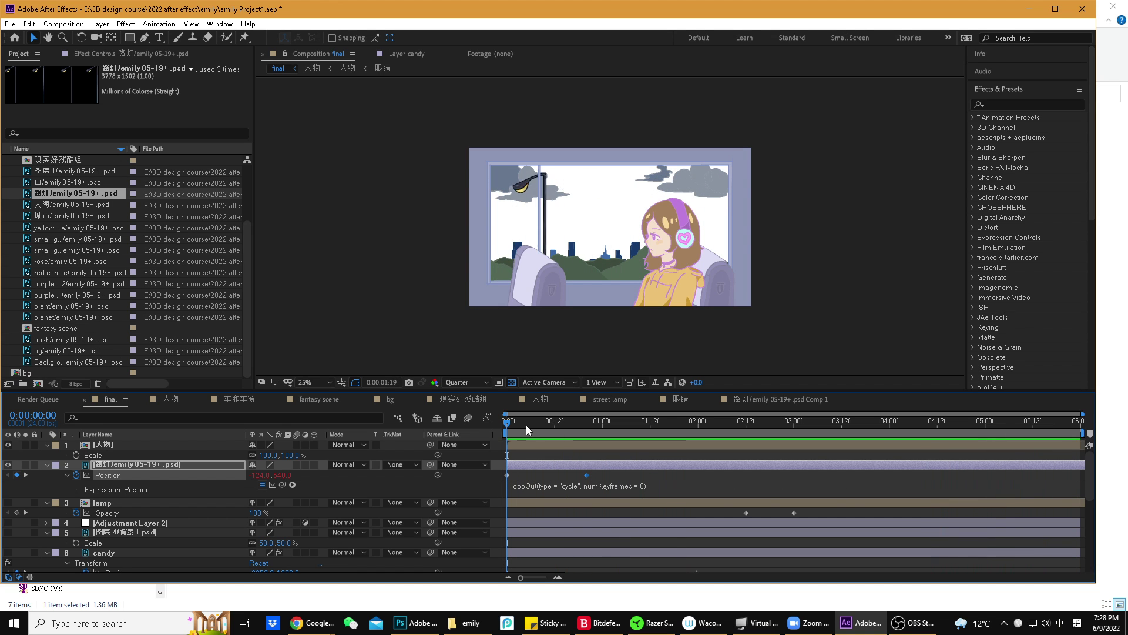
key("space")
key("space")
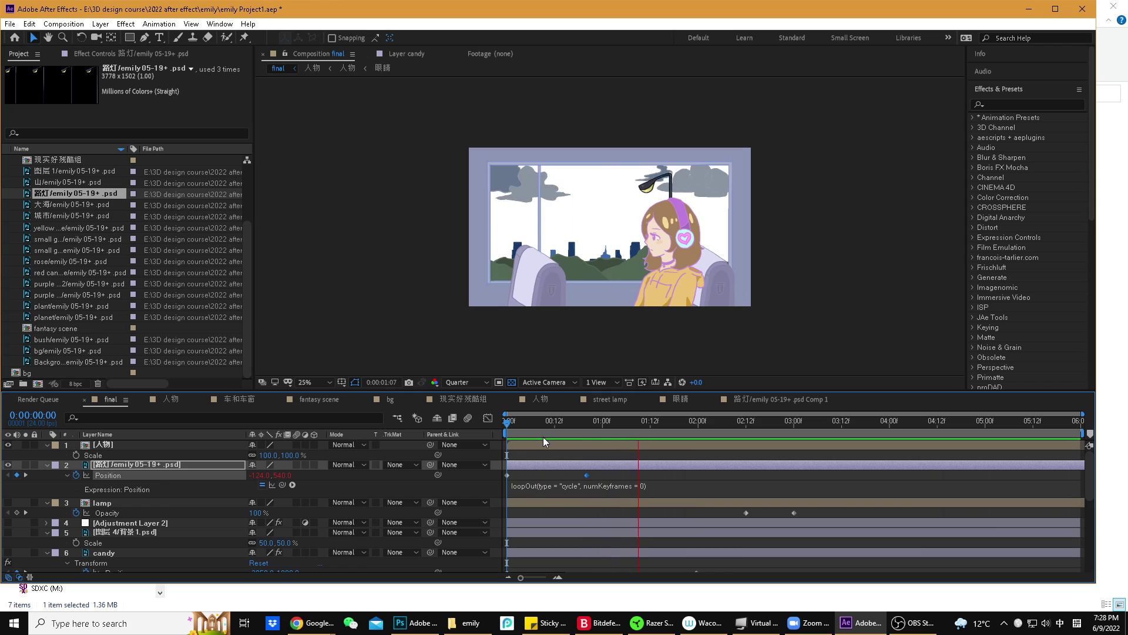
left_click(583, 421)
left_click_drag(590, 474, 600, 475)
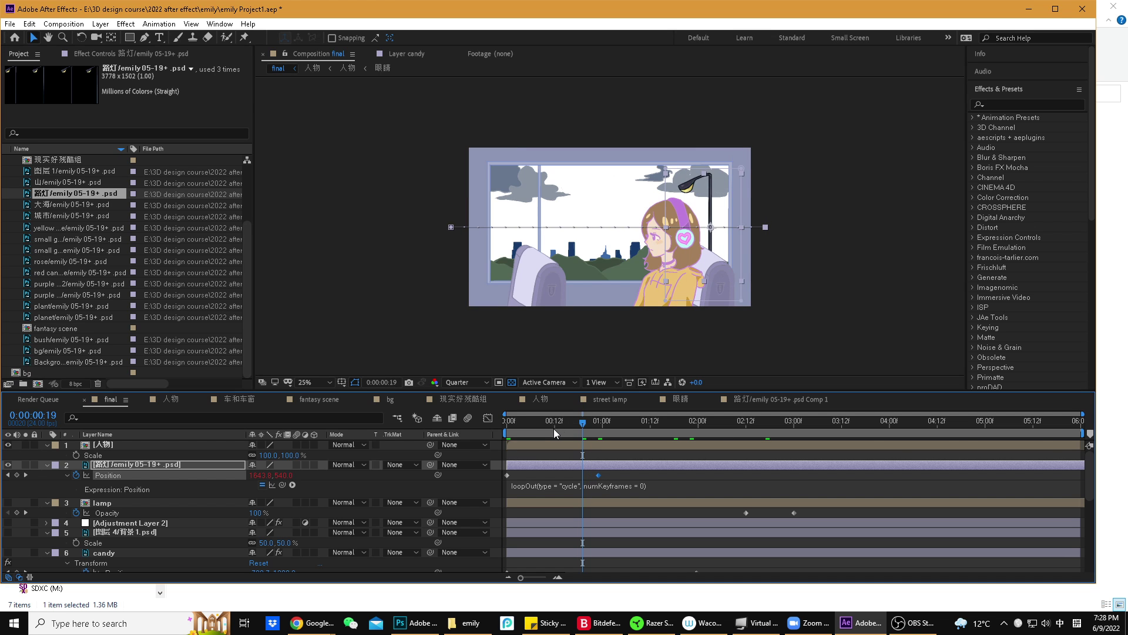
left_click(512, 421)
key("space")
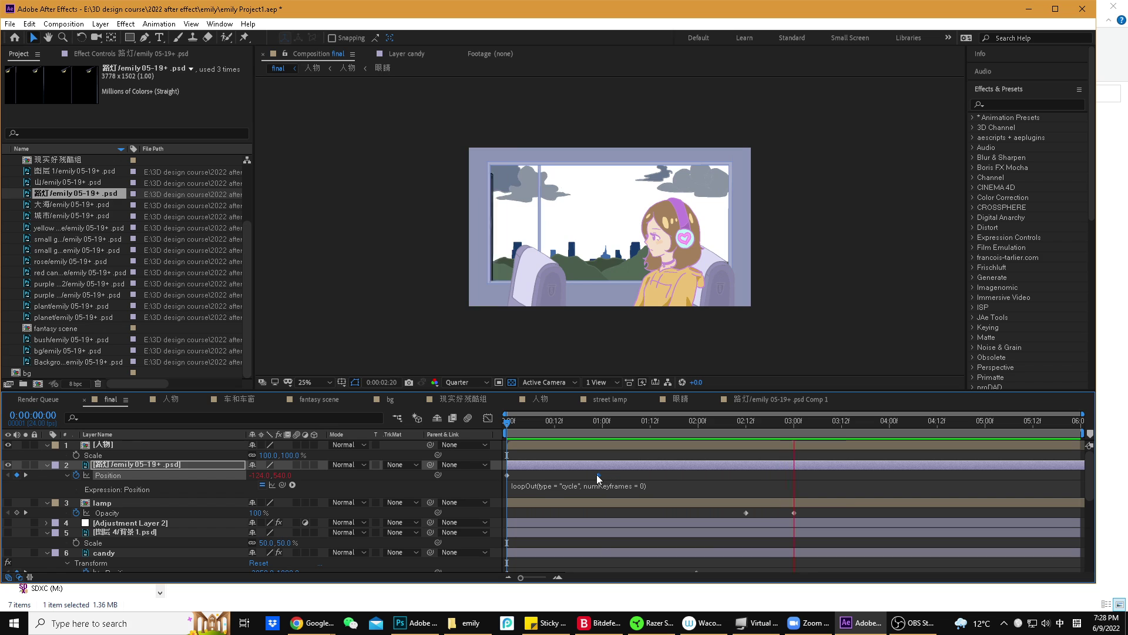
key("space")
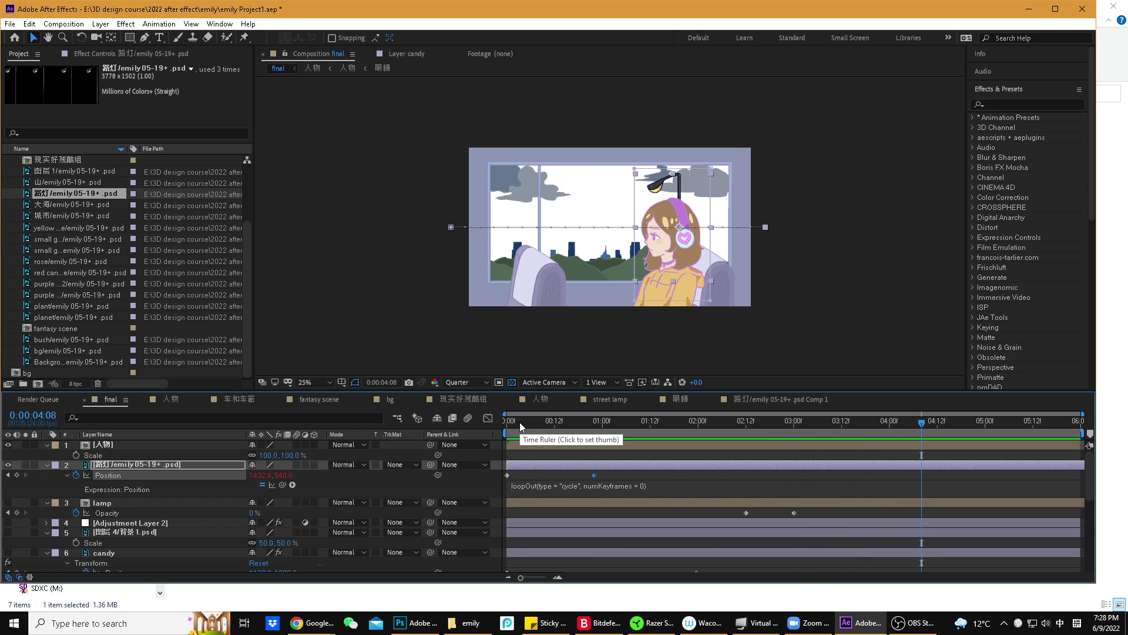
left_click_drag(527, 421, 489, 418)
key("space")
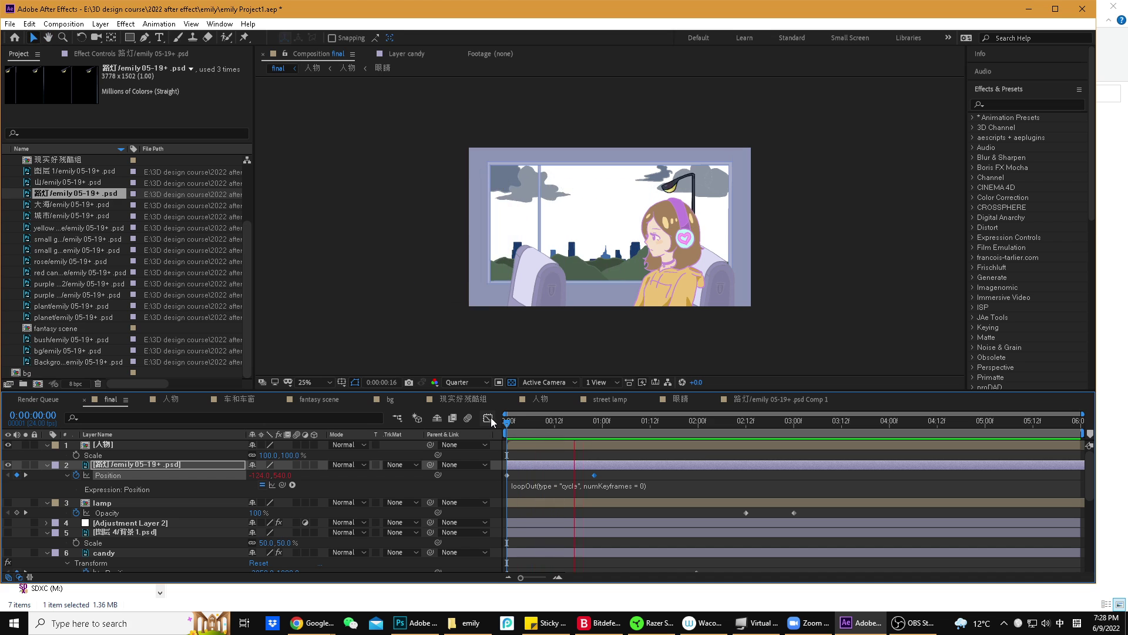
left_click(547, 425)
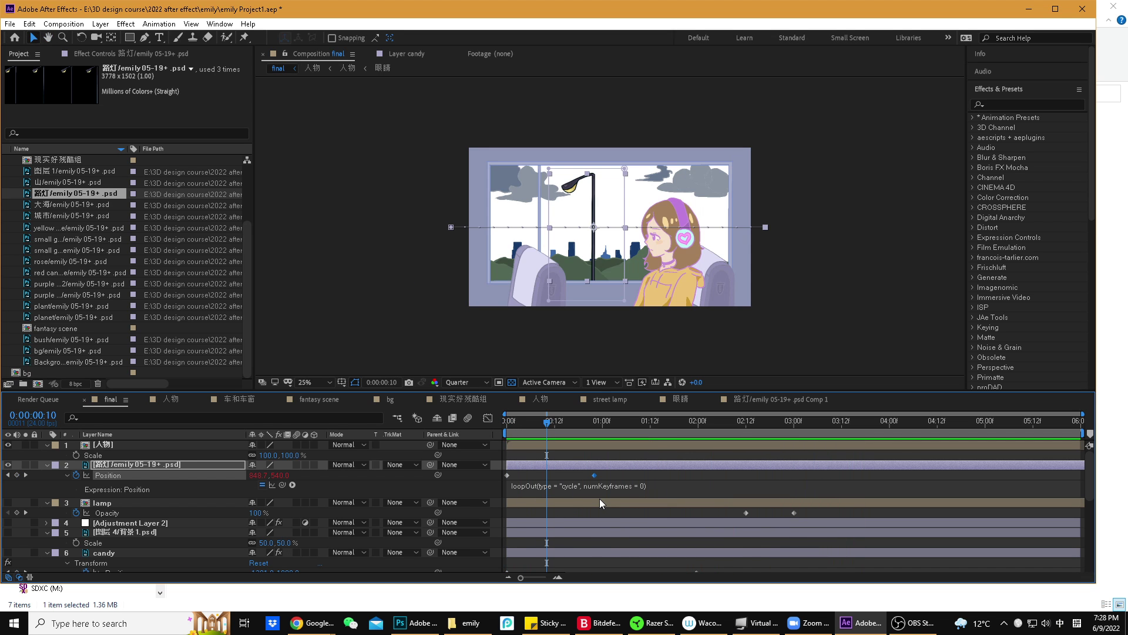
- Find the red candy cane footage among the project items and add it to the final composition directly above the street lamp layer
left_click(156, 464)
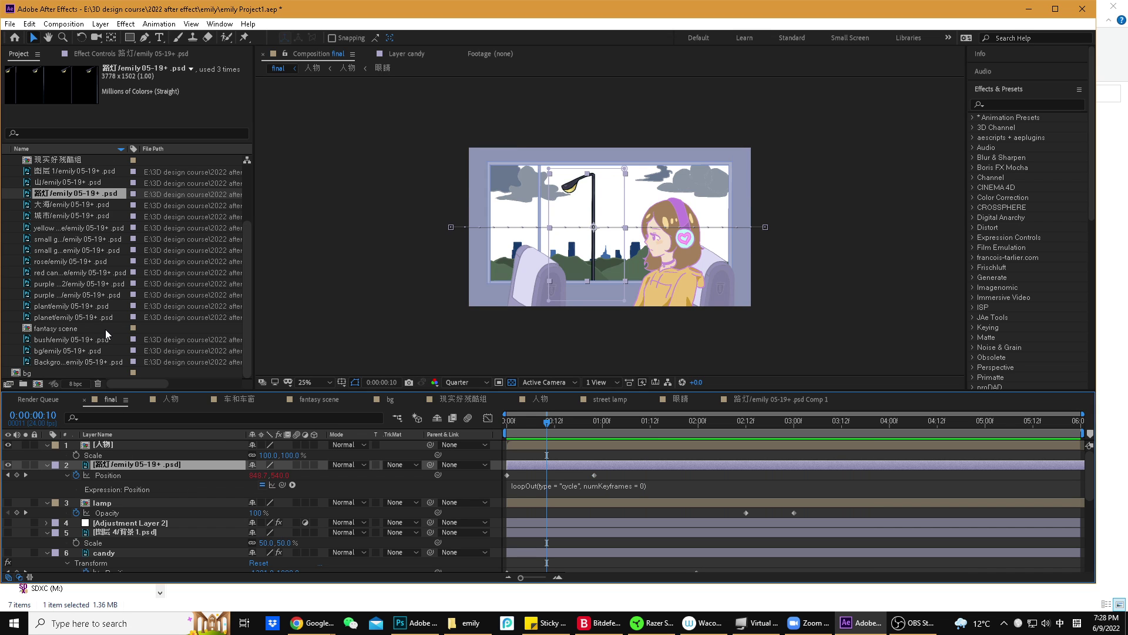
left_click(55, 231)
left_click(59, 215)
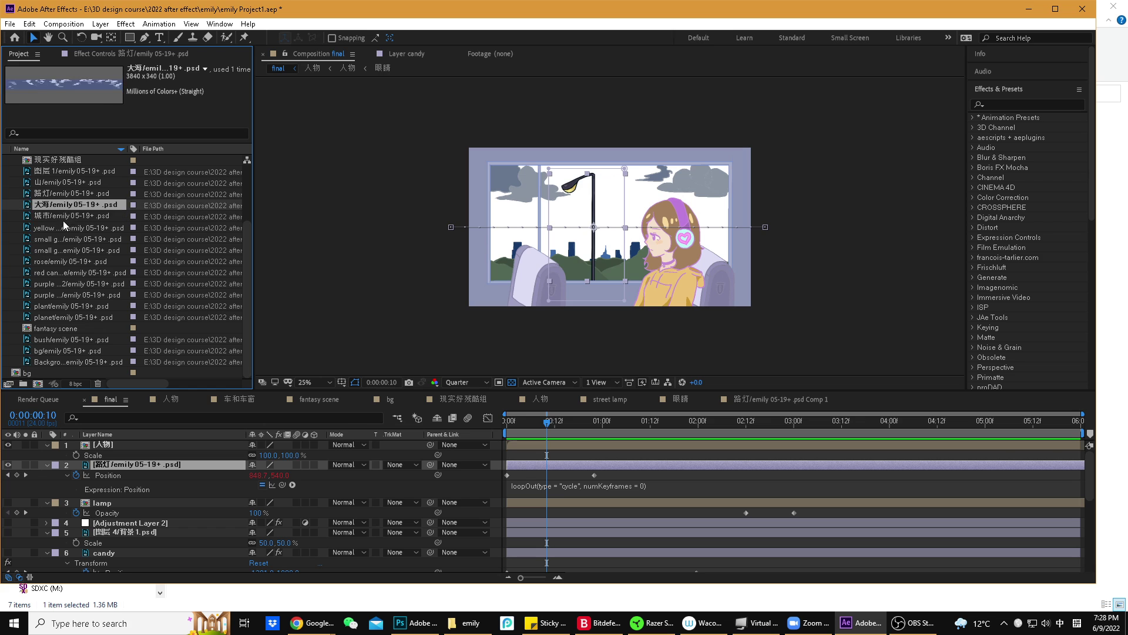
left_click(68, 229)
left_click(72, 242)
left_click(69, 252)
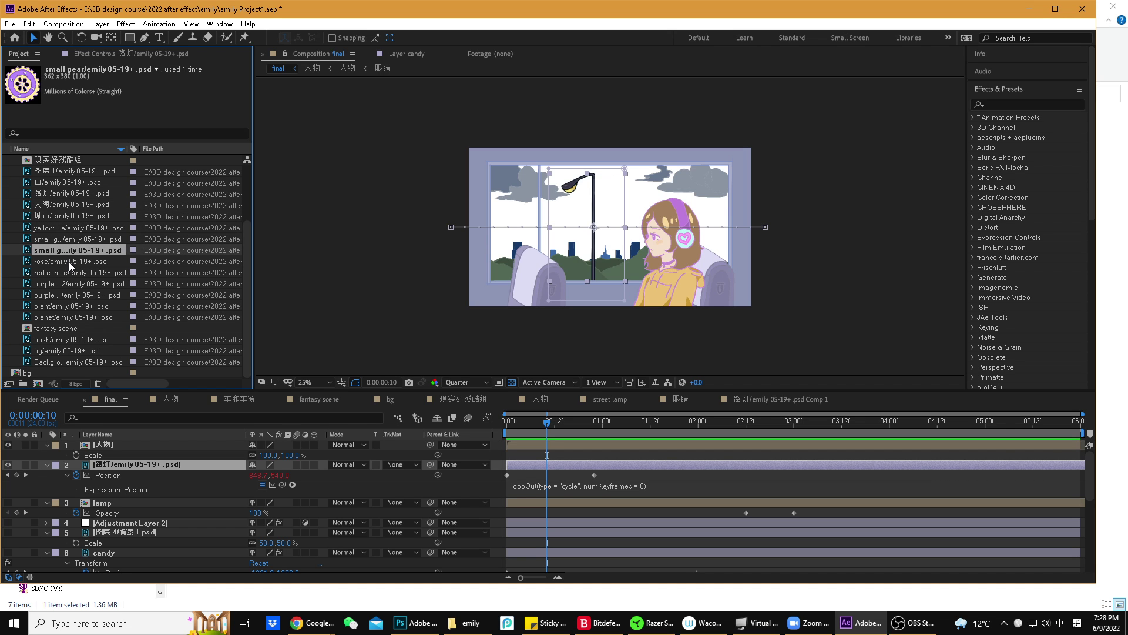
left_click(69, 262)
left_click(68, 273)
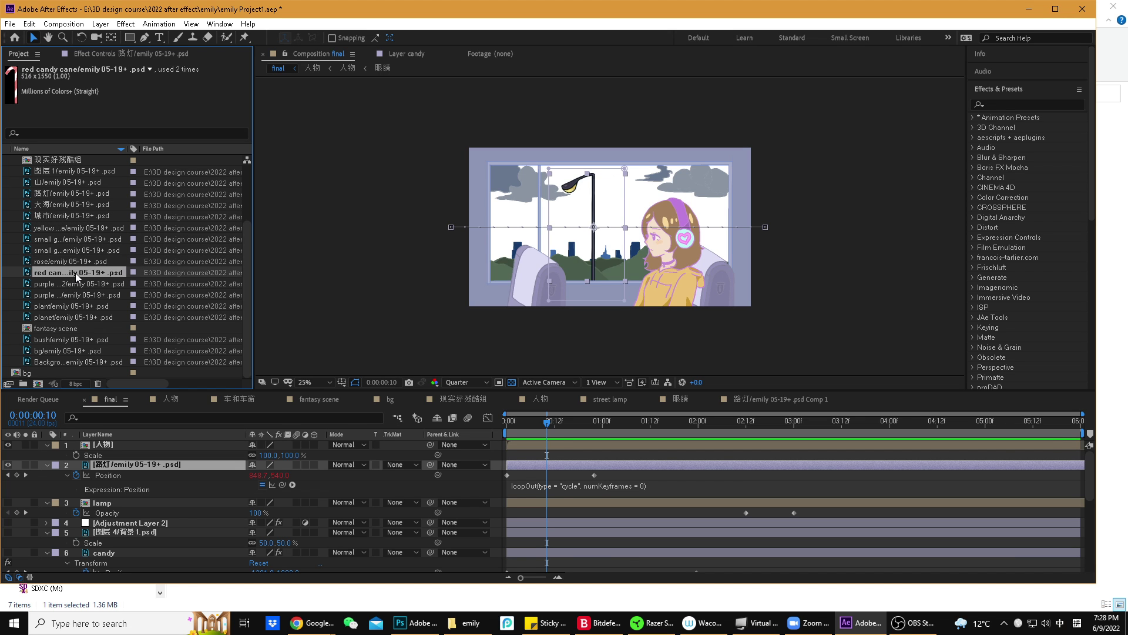
left_click_drag(75, 272, 117, 464)
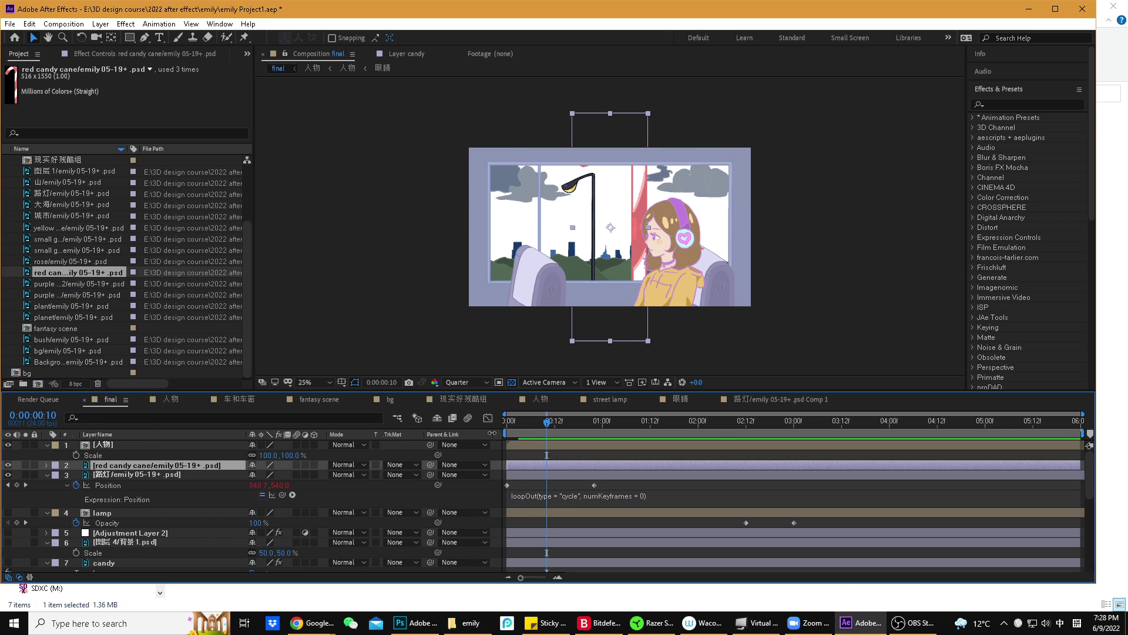
- Scale the red candy cane layer to 49% and move it horizontally so it overlaps the street lamp
key("s")
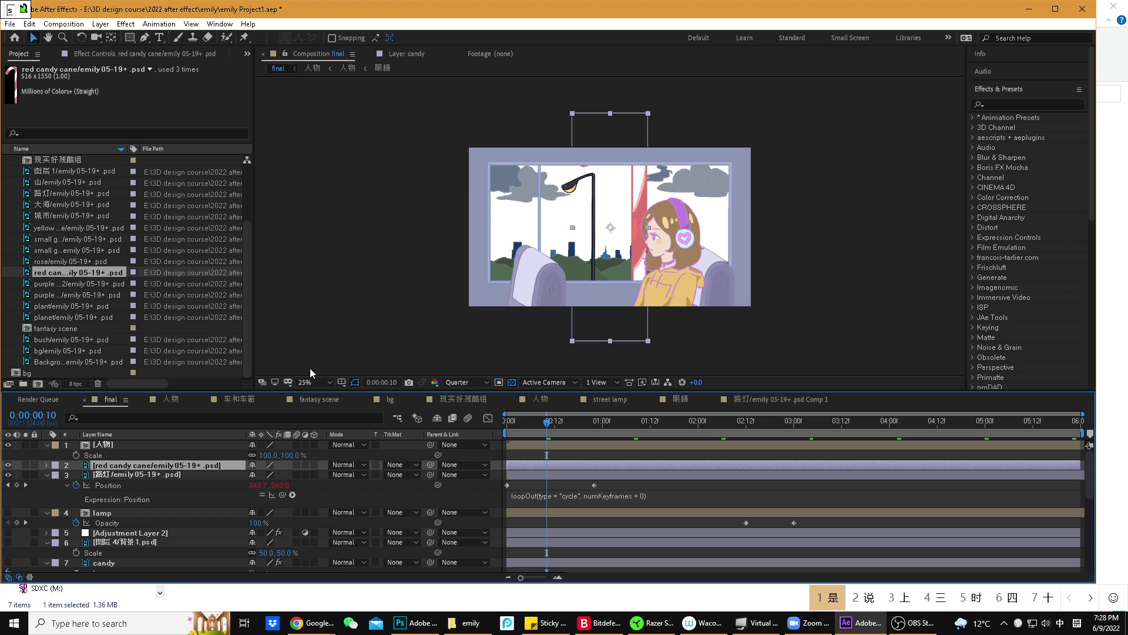
type("s")
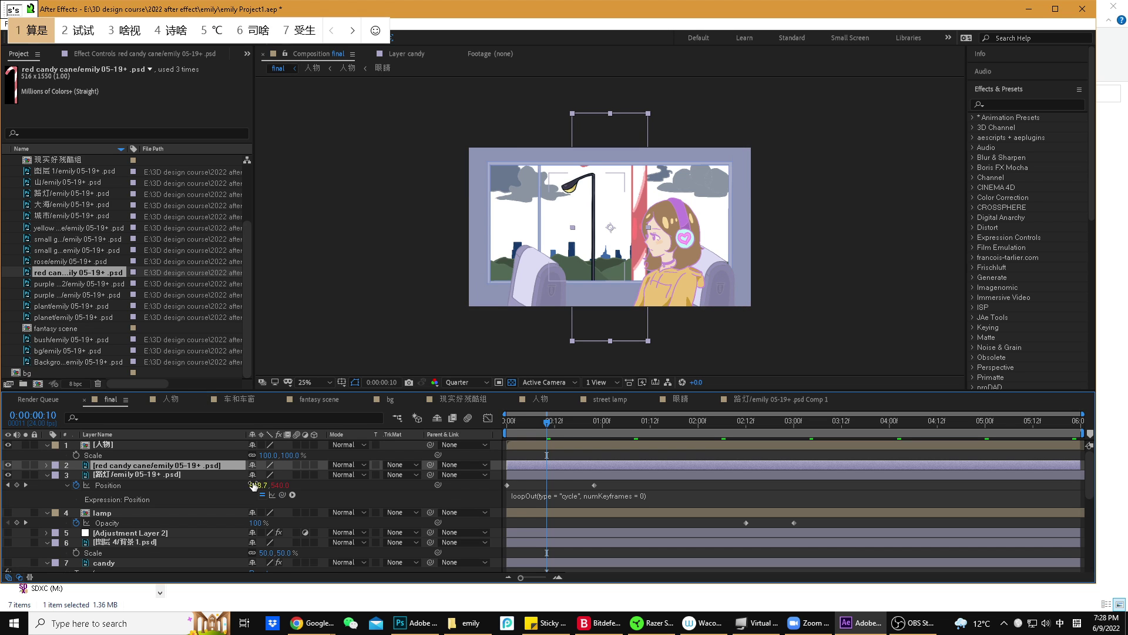
key("shift")
key("s")
left_click_drag(265, 475, 240, 486)
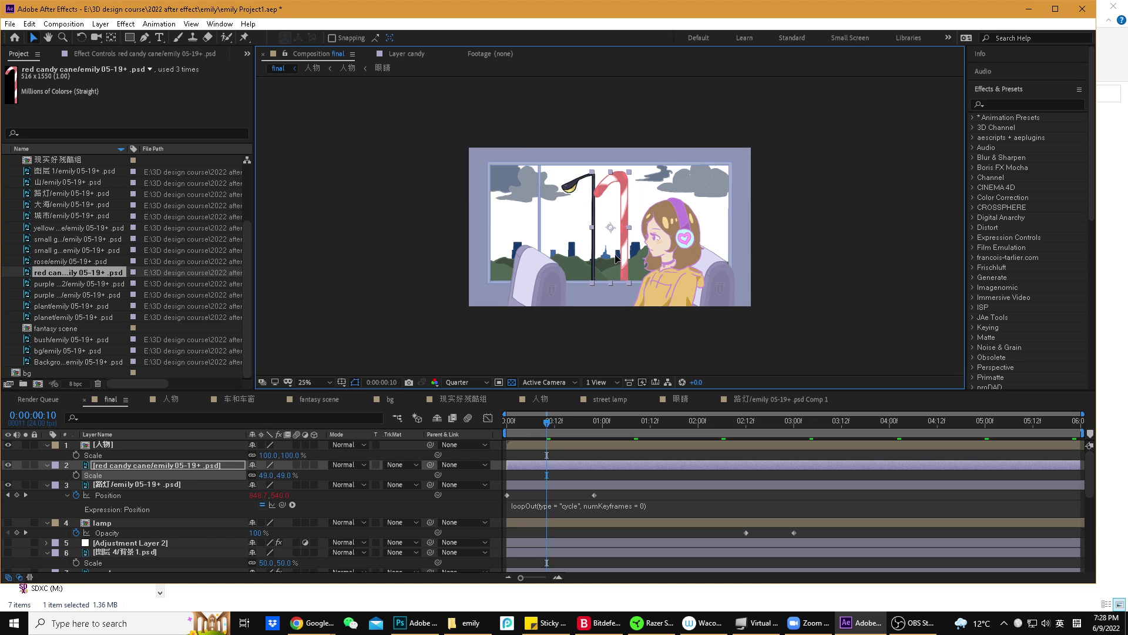
mouse_move(616, 257)
left_mouse_down()
mouse_move(582, 257)
mouse_move(594, 257)
left_mouse_up()
key("shift")
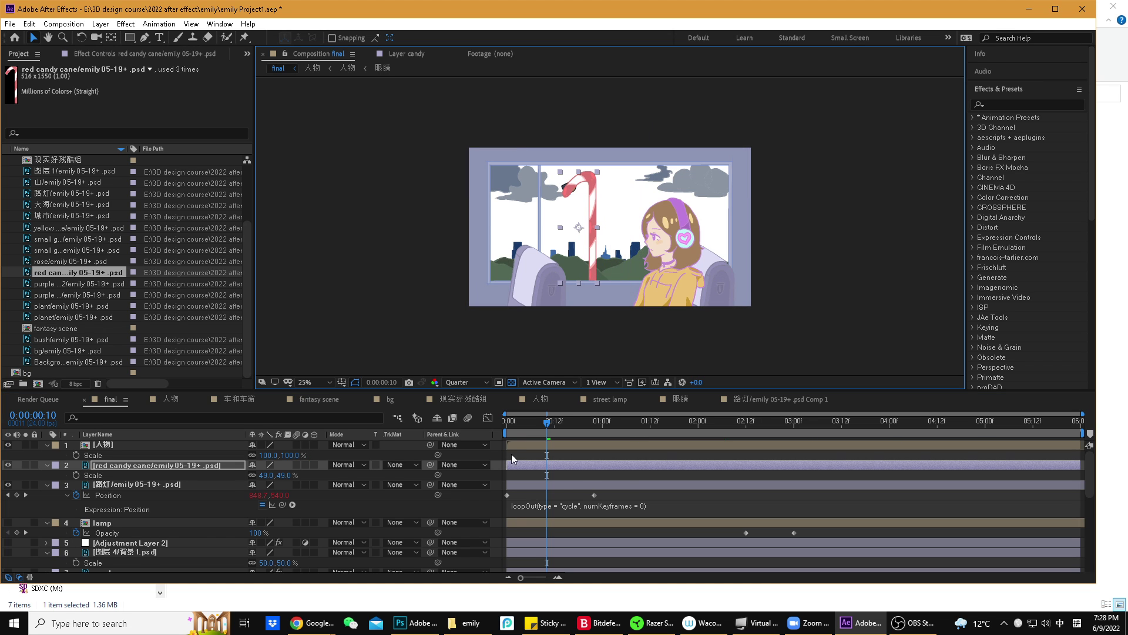
- Preview the lamp passing the candy cane, and solo the red candy cane and street lamp layers
left_click_drag(540, 421, 497, 425)
key("space")
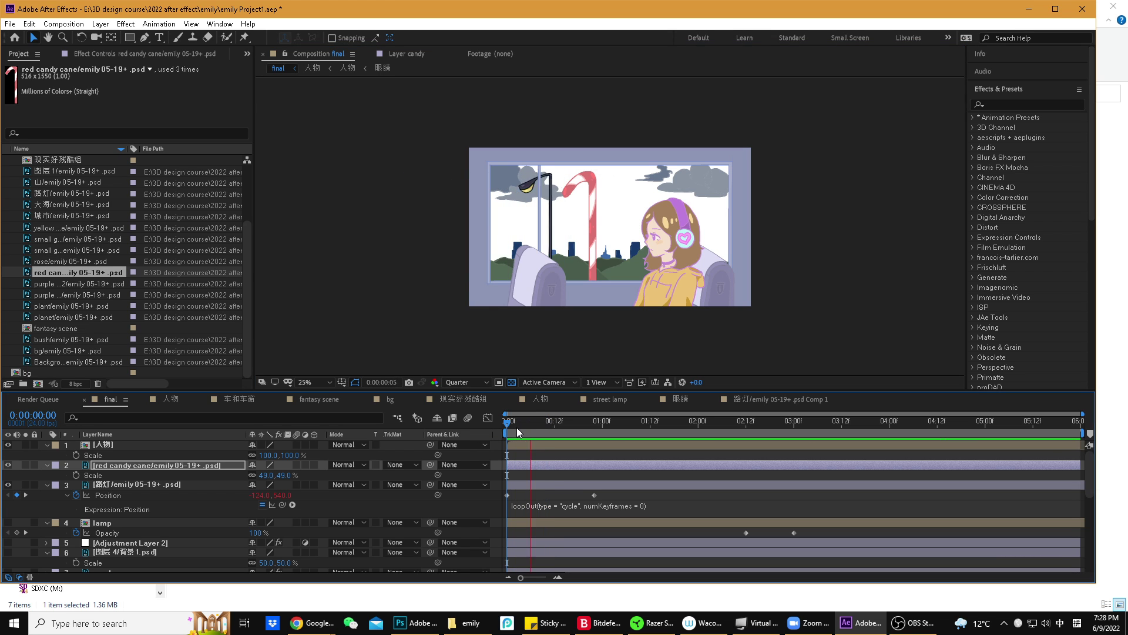
key("space")
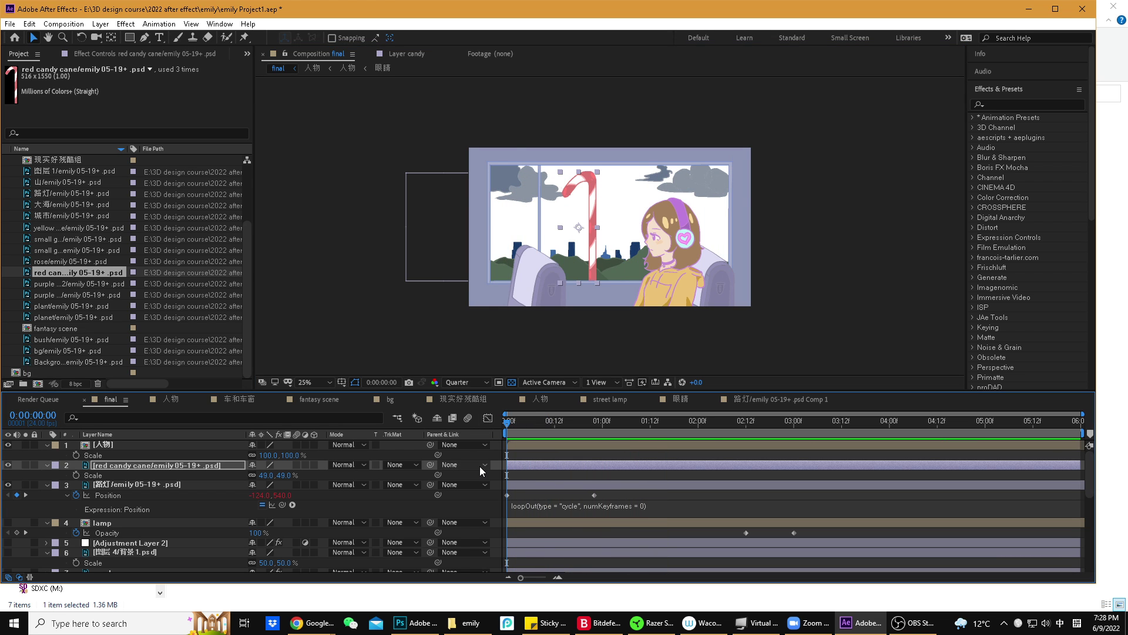
left_click(26, 464)
left_click(25, 485)
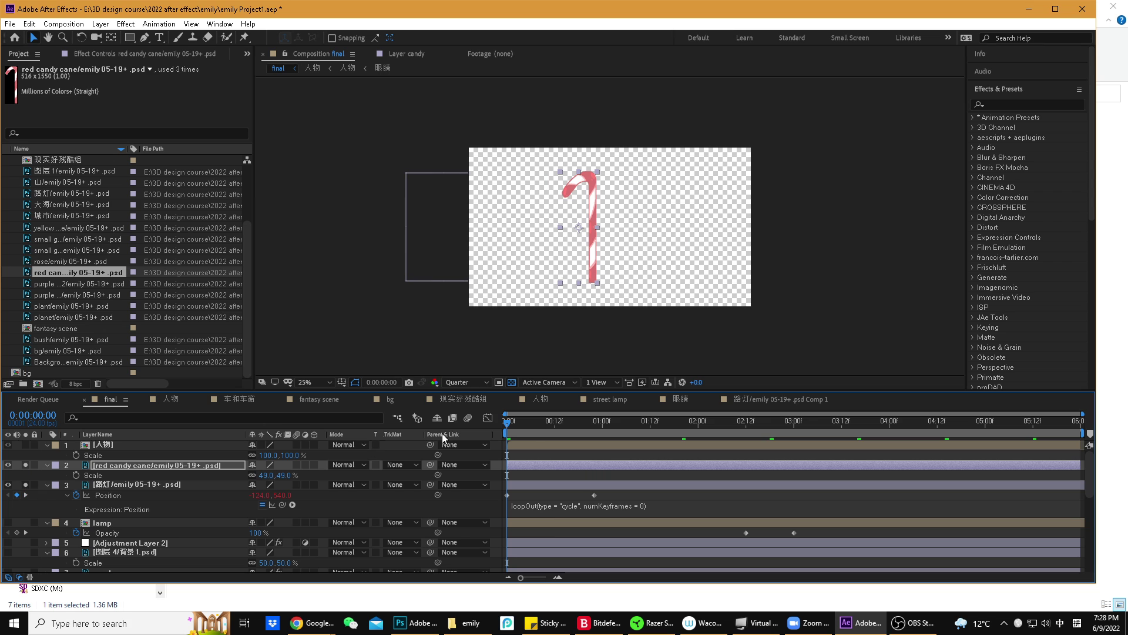
key("space")
key("space")
- Keyframe the red candy cane's Position at -152, 540 at 0:00:00 and at 1908, 540 at 0:00:22
left_click_drag(593, 269, 462, 269)
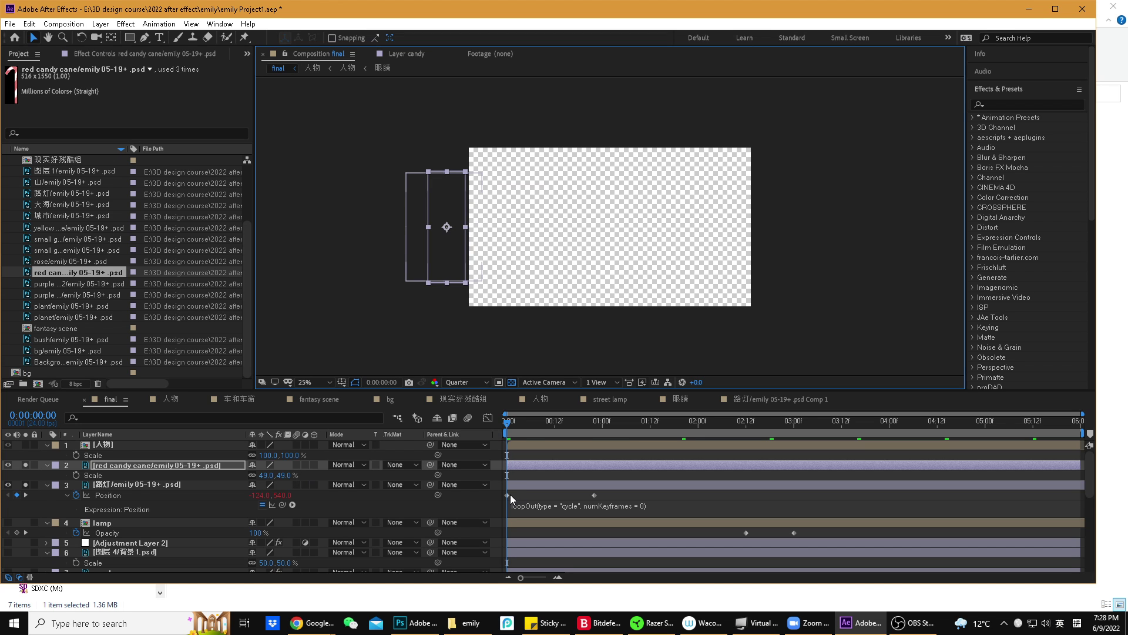
key("p")
left_click(76, 475)
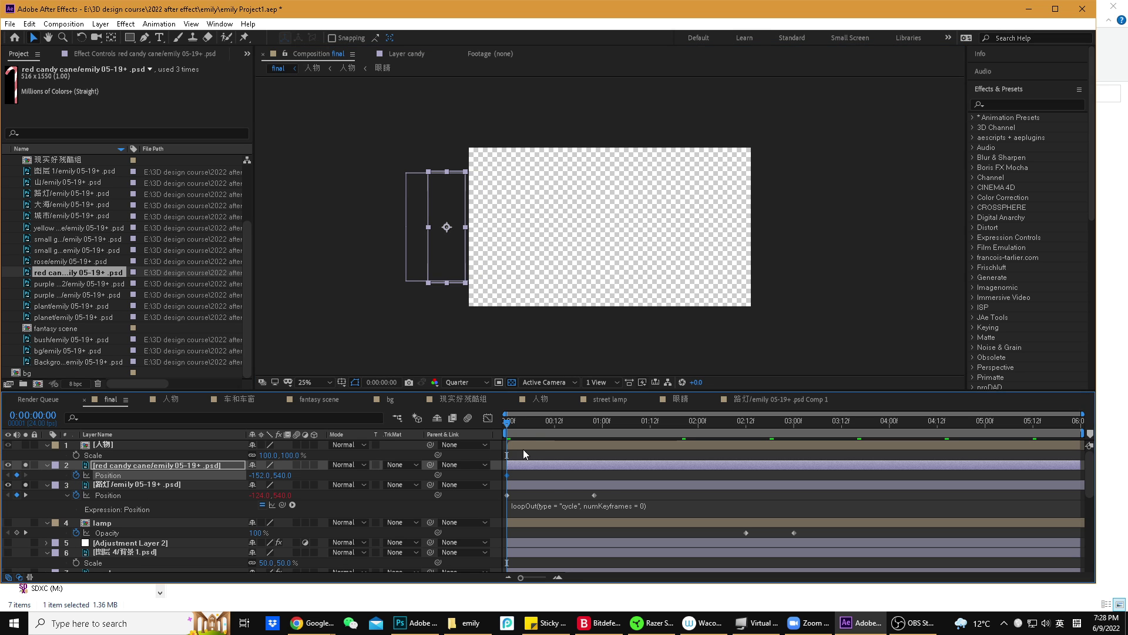
left_click_drag(511, 431, 593, 431)
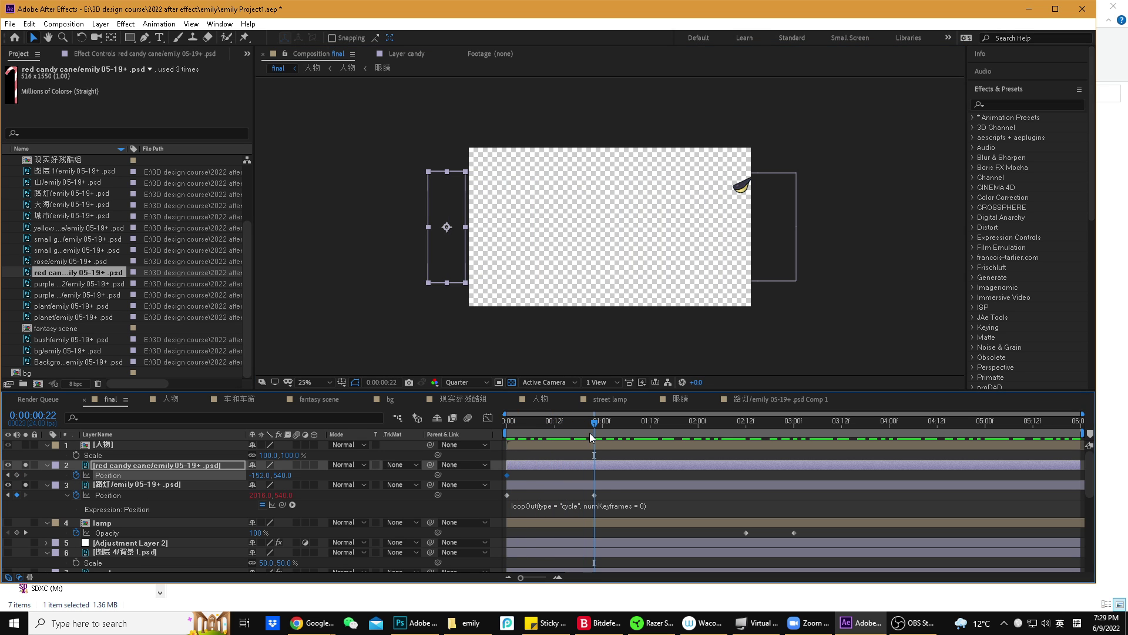
left_click_drag(453, 281, 755, 281)
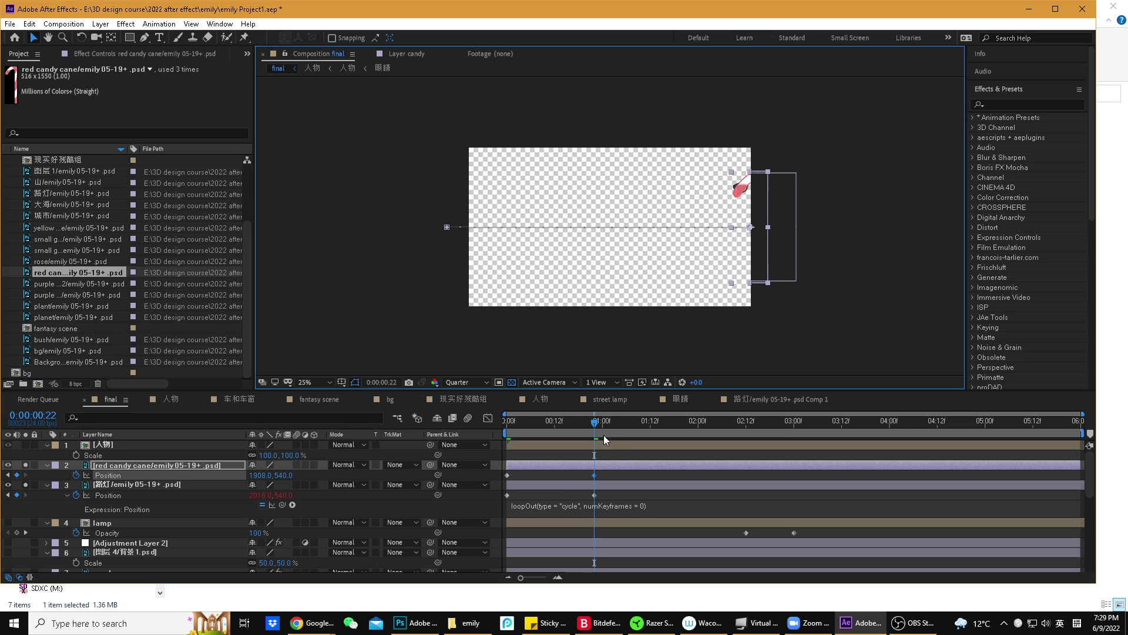
- Shift the candy cane's first Position keyframe to -232, 540 and preview its movement against the street lamp
left_click_drag(596, 422, 492, 422)
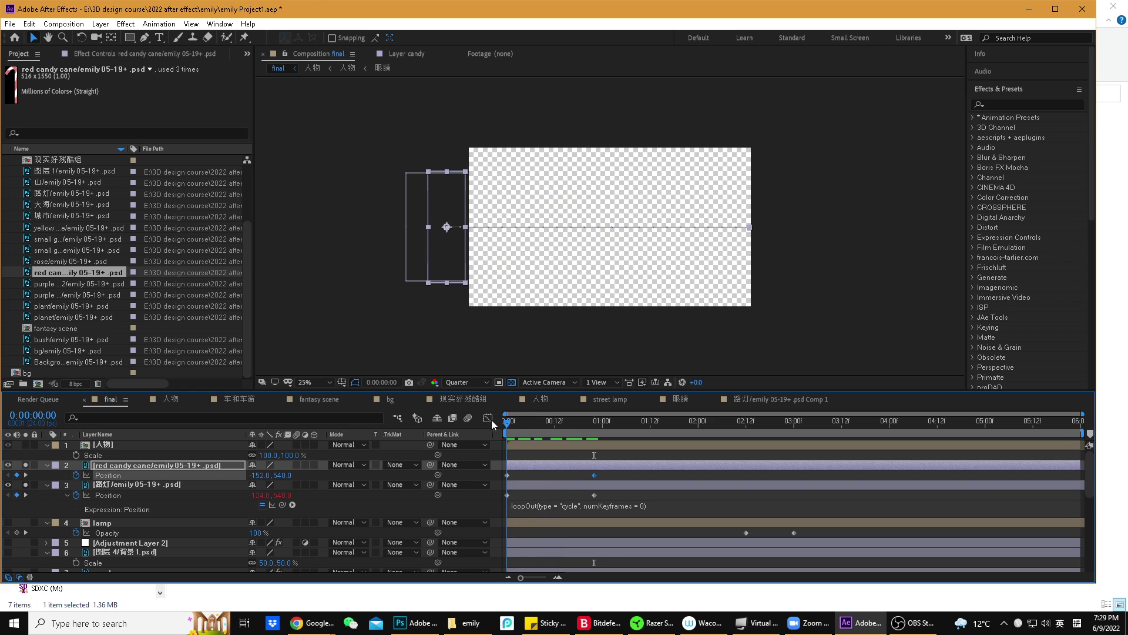
left_click_drag(455, 283, 451, 282)
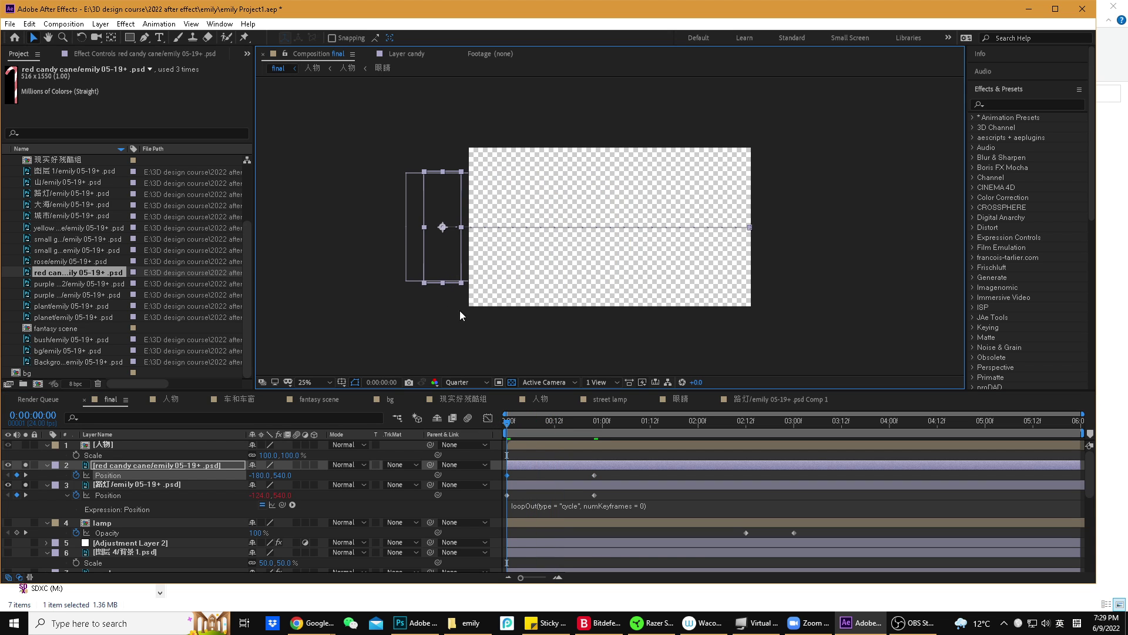
mouse_move(509, 426)
left_mouse_down()
mouse_move(531, 428)
mouse_move(498, 423)
left_mouse_up()
left_click_drag(454, 276, 446, 276)
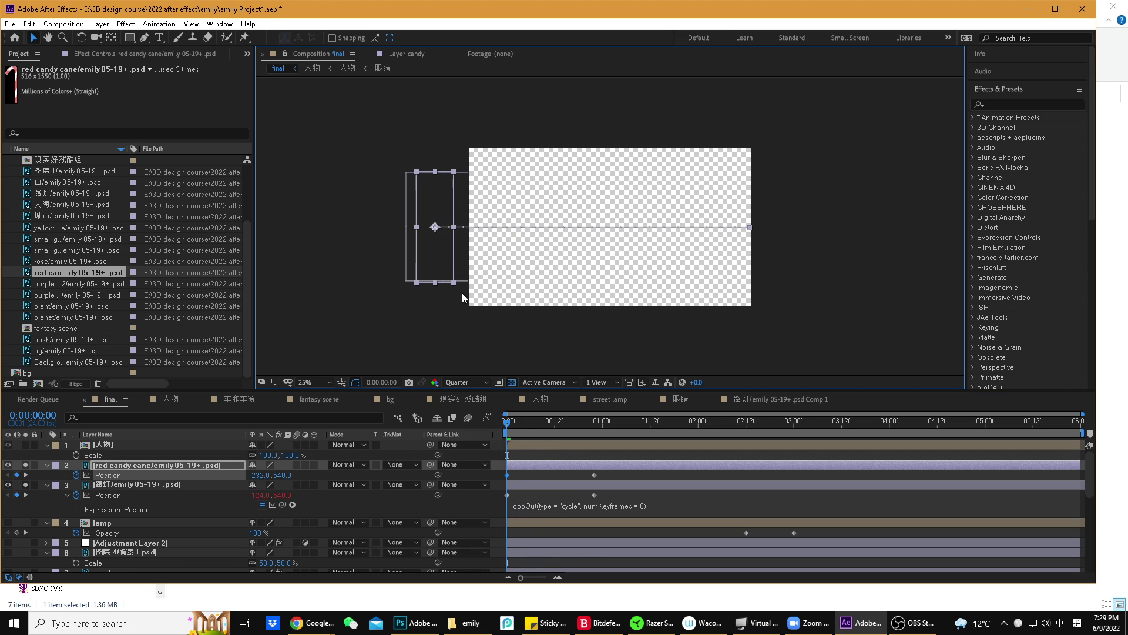
mouse_move(509, 422)
left_mouse_down()
mouse_move(608, 436)
mouse_move(494, 425)
left_mouse_up()
key("space")
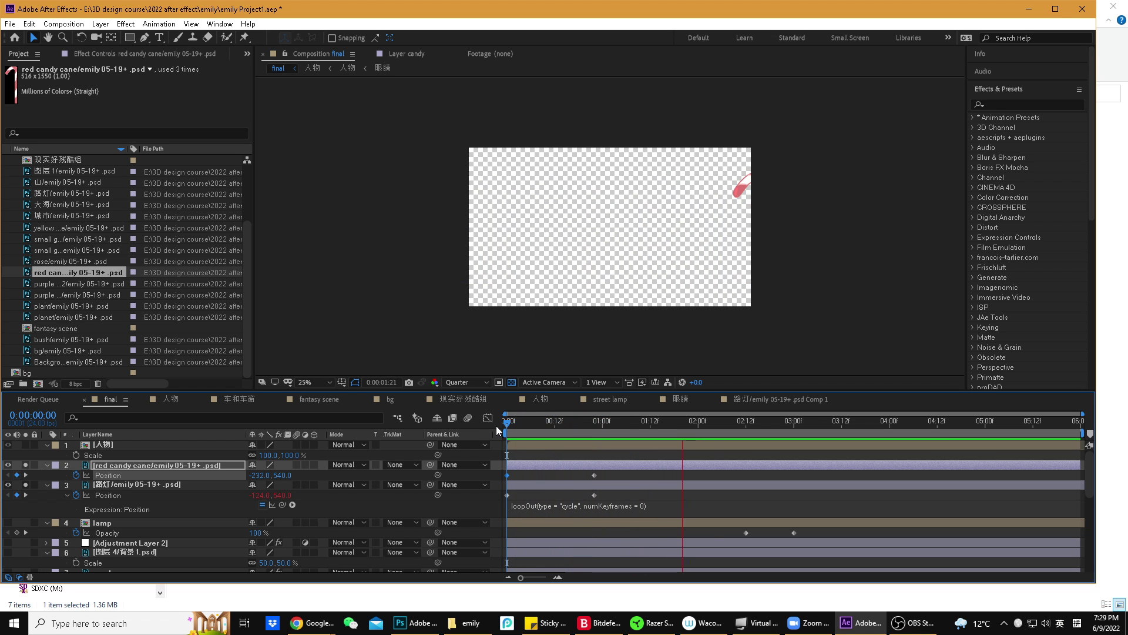
left_click(504, 422)
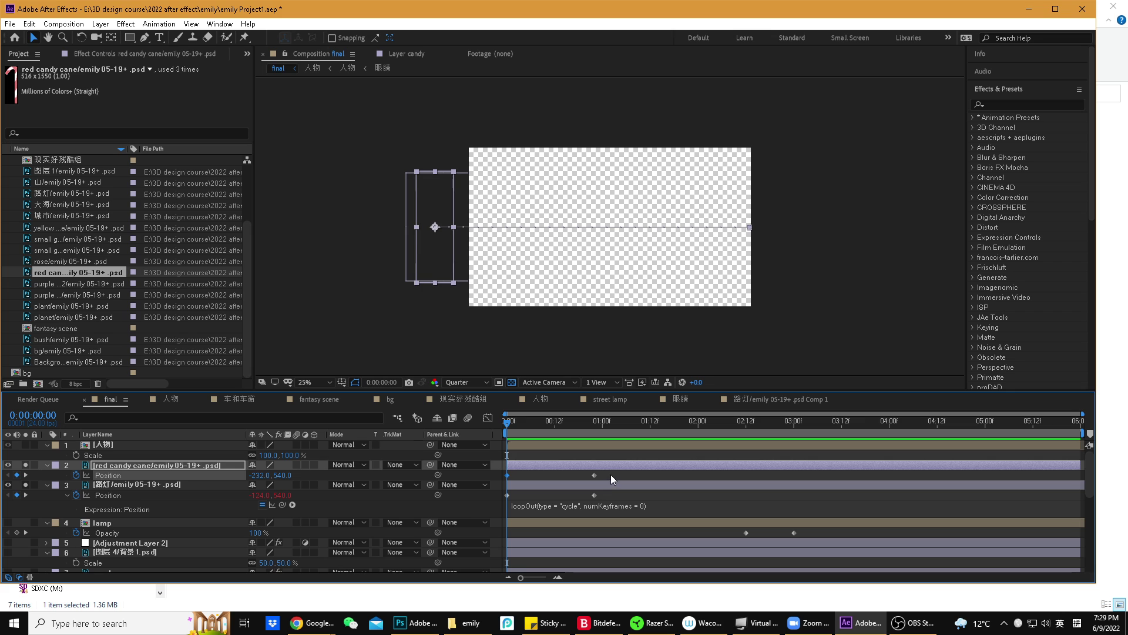
- Add a loopOut(type = "cycle", numKeyframes = 0) expression to the red candy cane's Position and preview the loop
left_click_drag(611, 474, 499, 475)
left_click(75, 475, "alt")
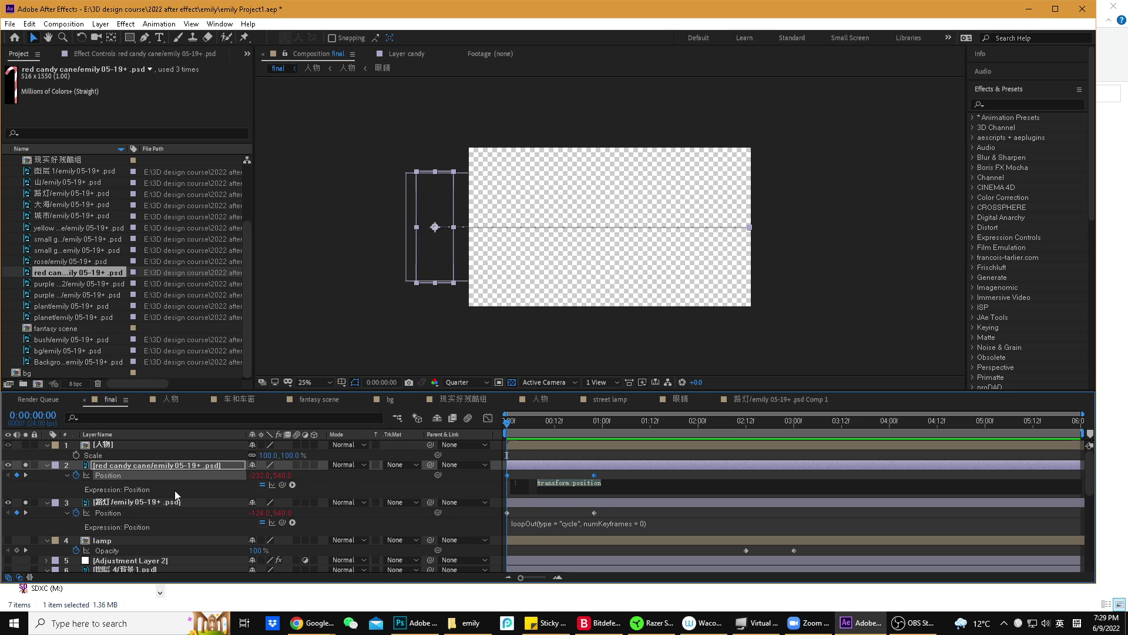
left_click(292, 484)
mouse_move(368, 425)
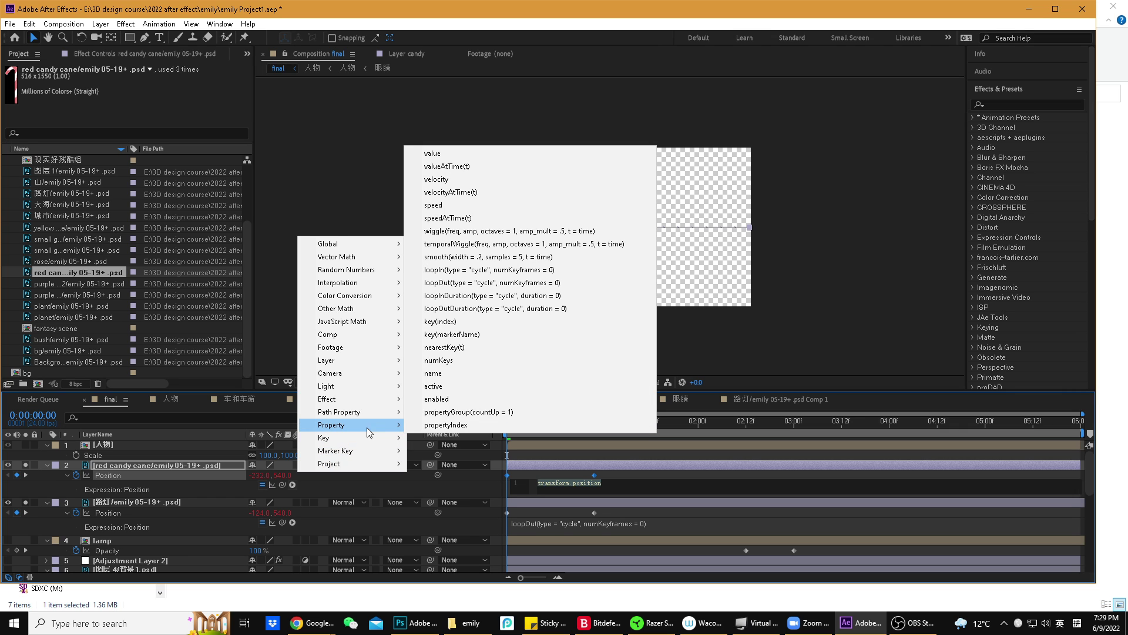
left_click(497, 282)
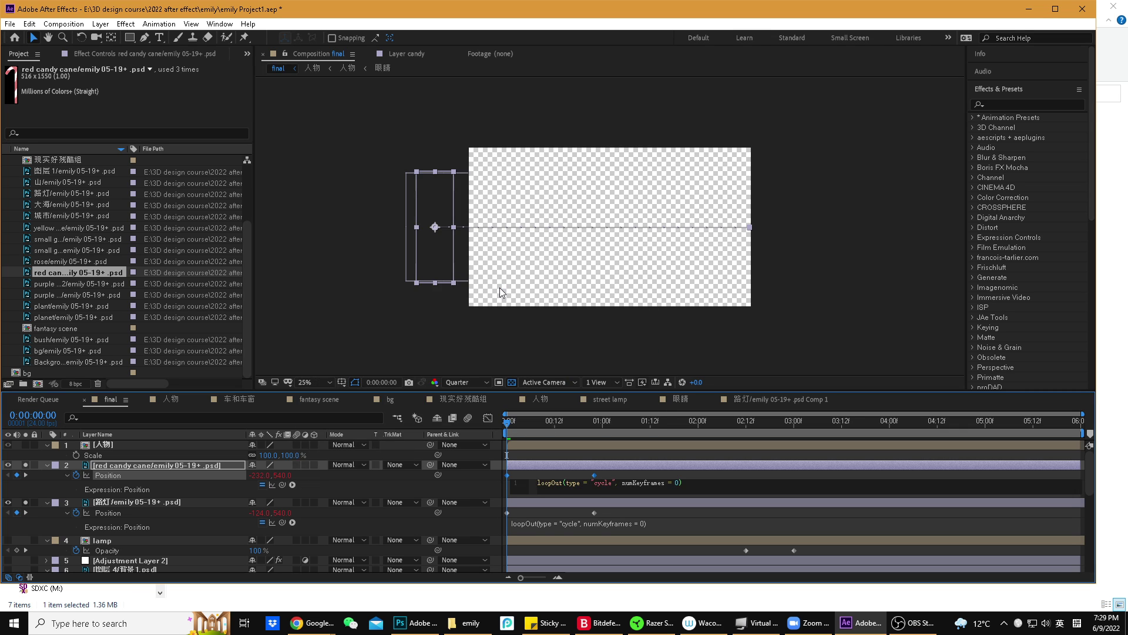
left_click(503, 291)
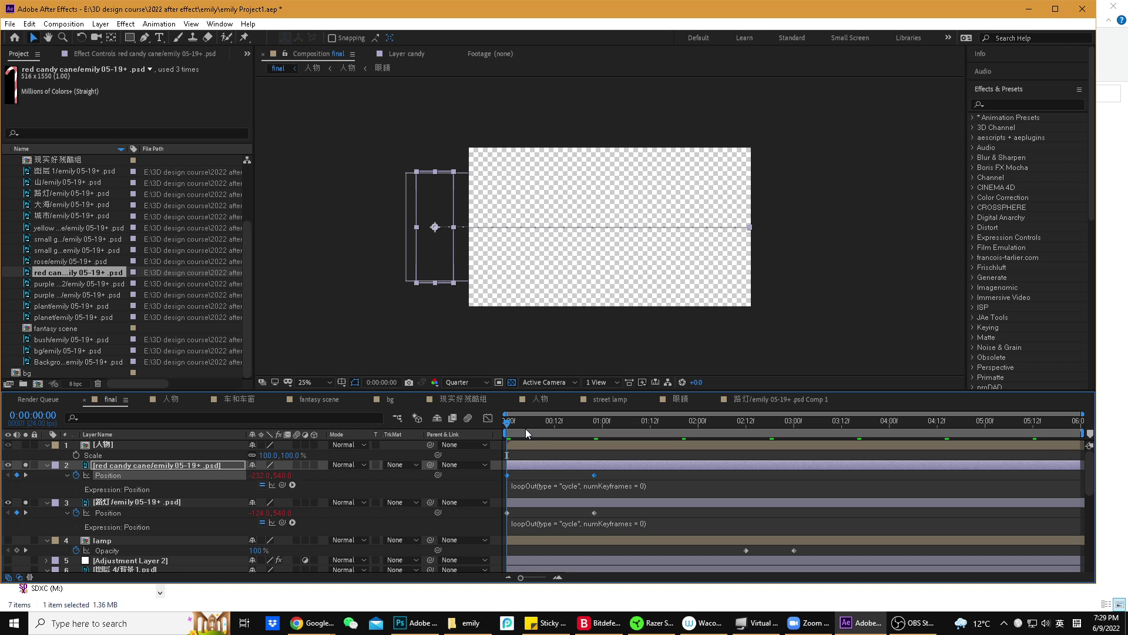
key("space")
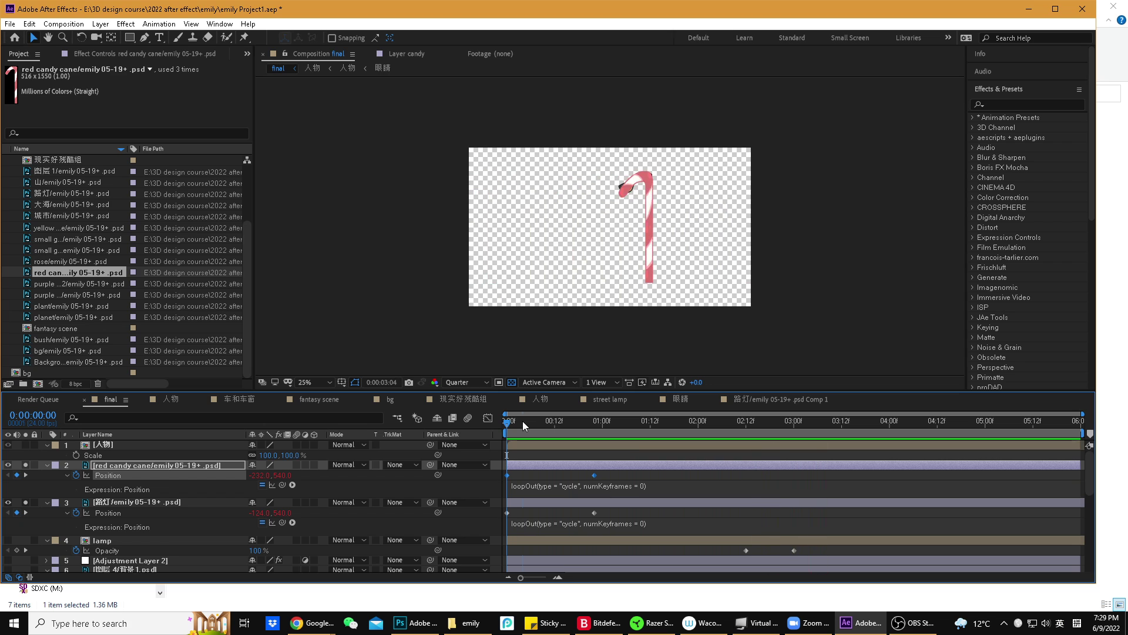
left_click(523, 421)
- Turn off solo for the red candy cane and street lamp layers
left_click(137, 502)
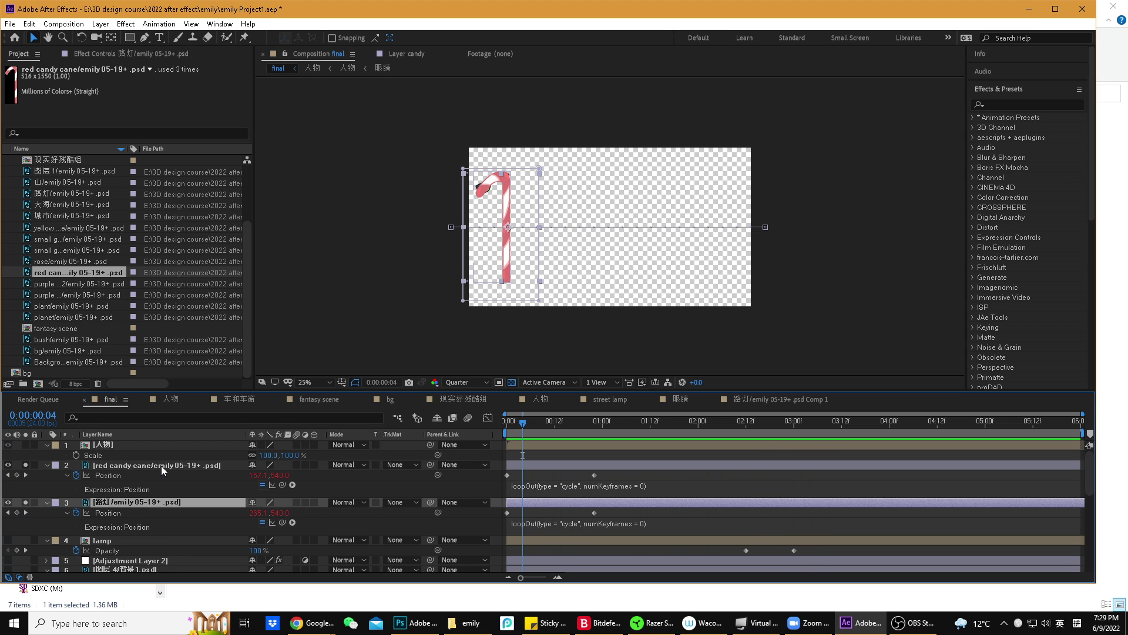
left_click(161, 465)
left_click(25, 465)
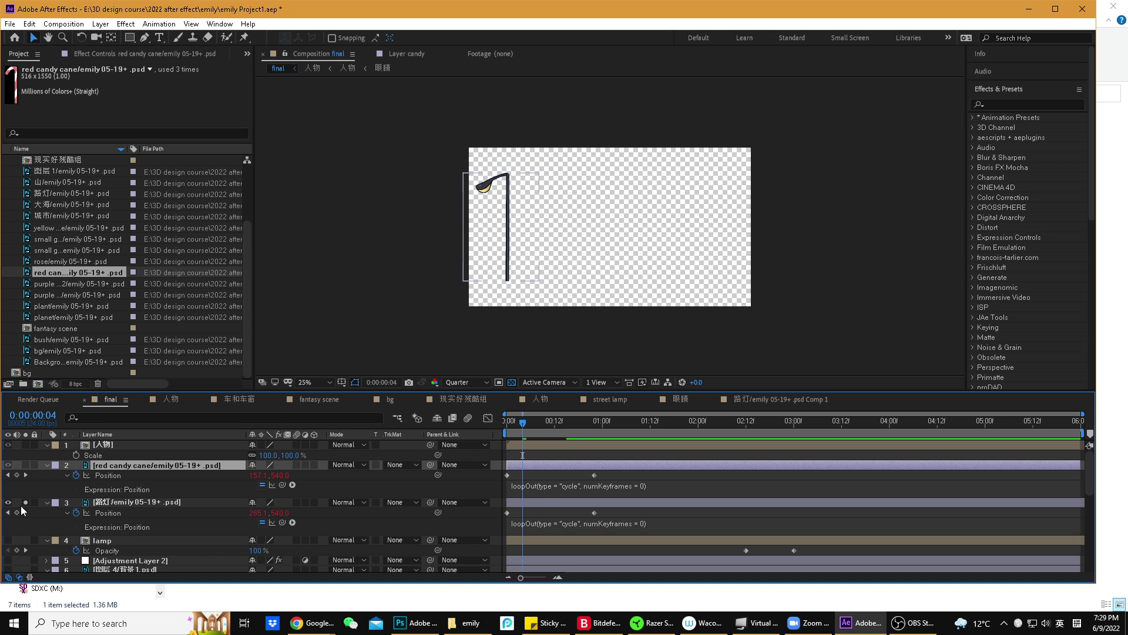
left_click(26, 502)
- Trim the red candy cane layer's start to 0:00:02:12 and reveal its Opacity property
left_click_drag(531, 422, 792, 442)
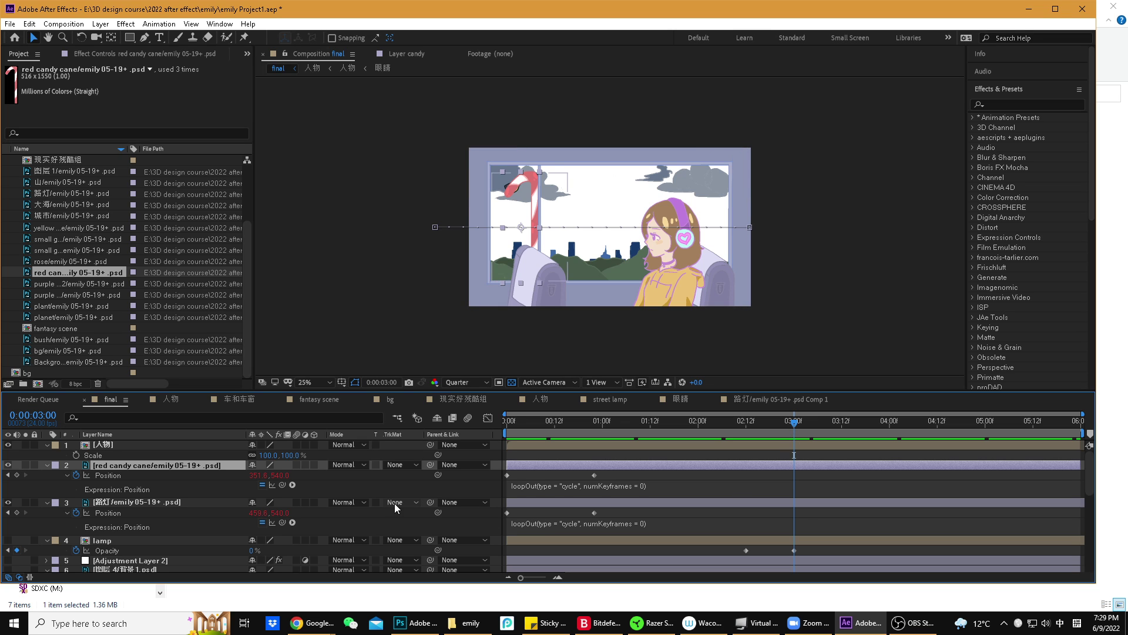
left_click(188, 500)
left_click(192, 466)
key("t")
key("shift")
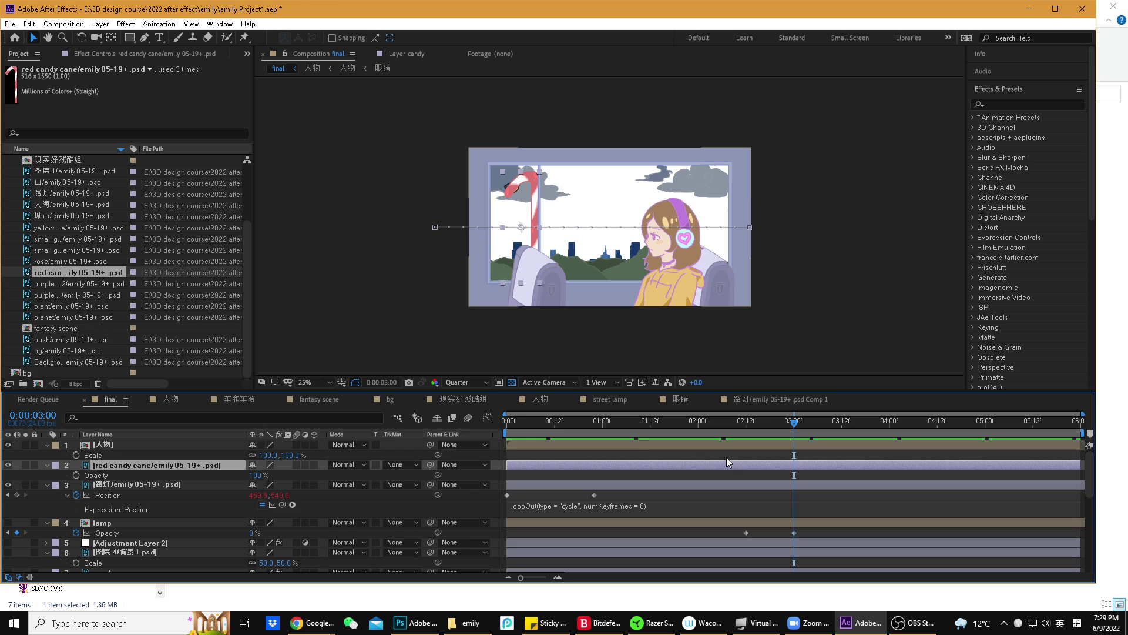
key("alt+bracketleft")
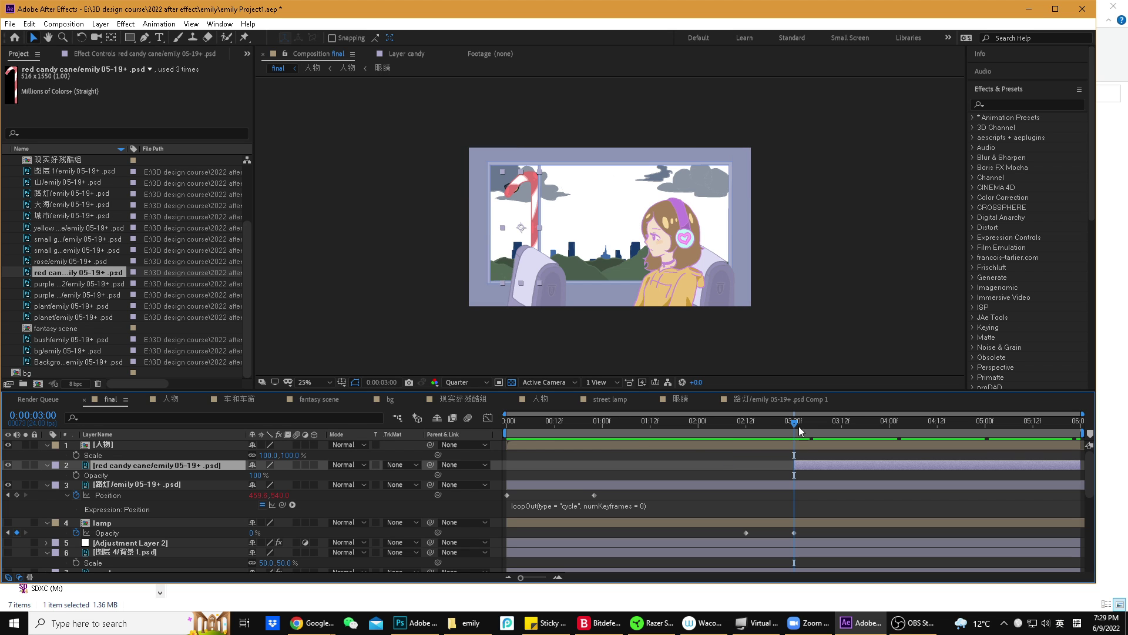
left_click_drag(794, 421, 746, 466)
key("j")
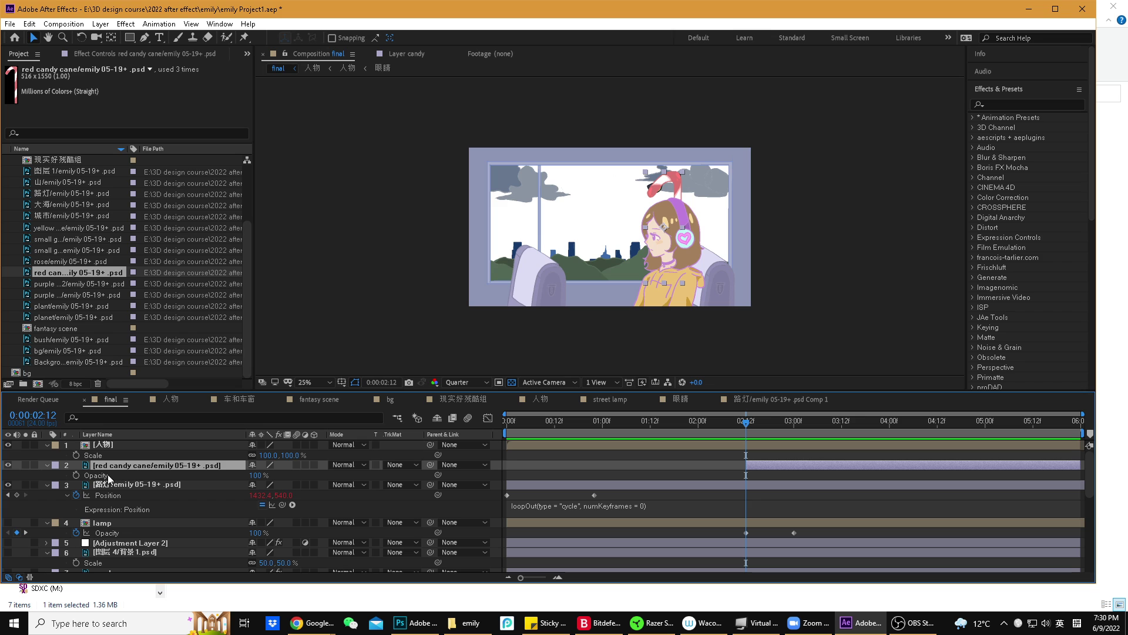
- Keyframe the red candy cane's Opacity from 0% at 0:00:02:12 to 100% at 0:00:03:00
left_click(76, 475)
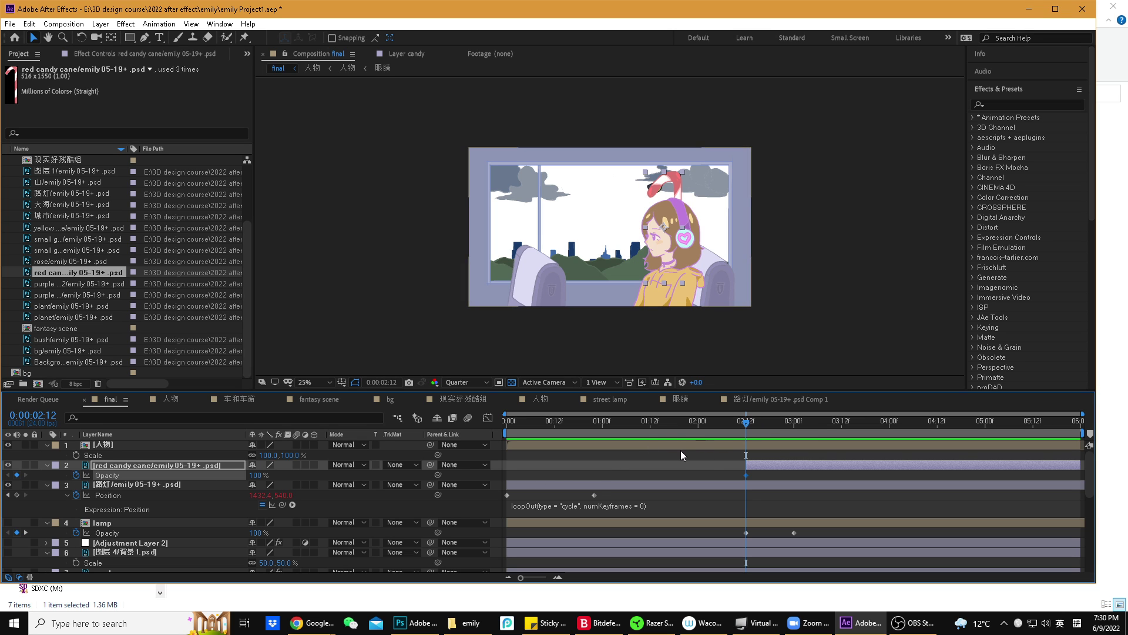
left_click_drag(747, 424, 792, 432)
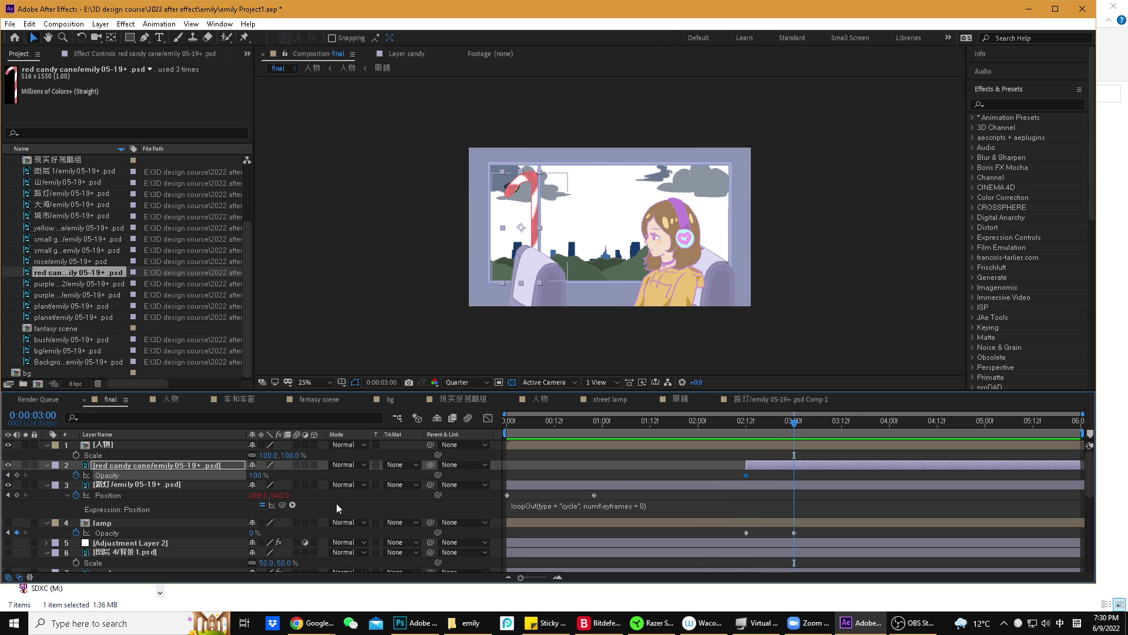
left_click(257, 475)
key("shift")
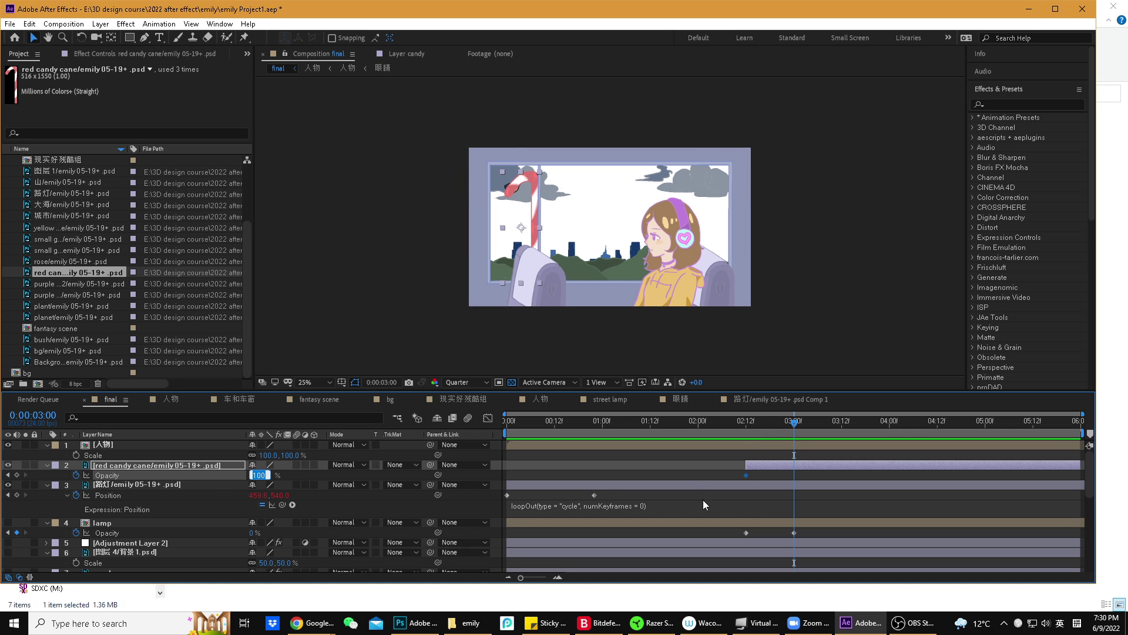
left_click(17, 475)
left_click(754, 426, "shift")
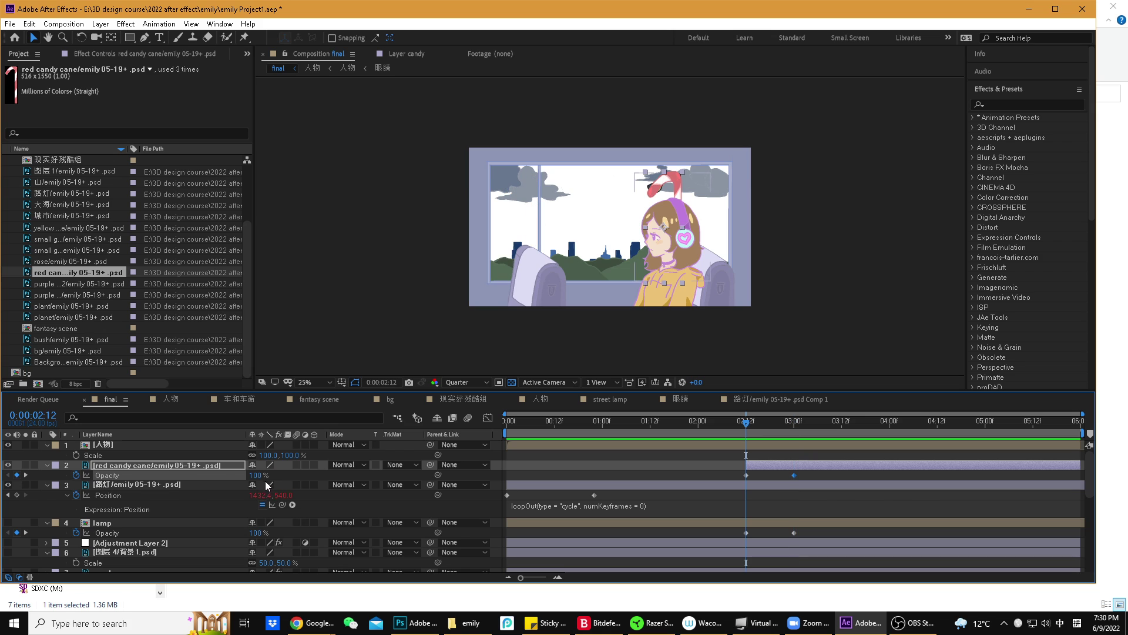
key("Return")
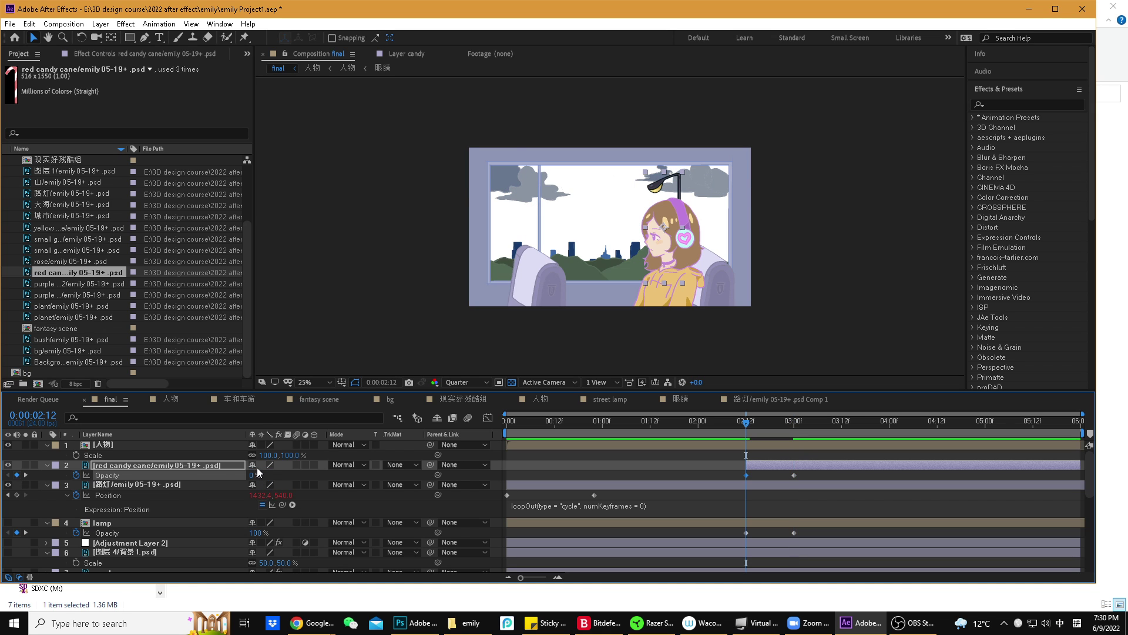
- Keyframe the street lamp layer's Opacity from 100% at 0:00:02:12 to 0% at 0:00:03:00
mouse_move(748, 424)
left_mouse_down()
mouse_move(826, 434)
mouse_move(750, 442)
left_mouse_up()
left_click(751, 486)
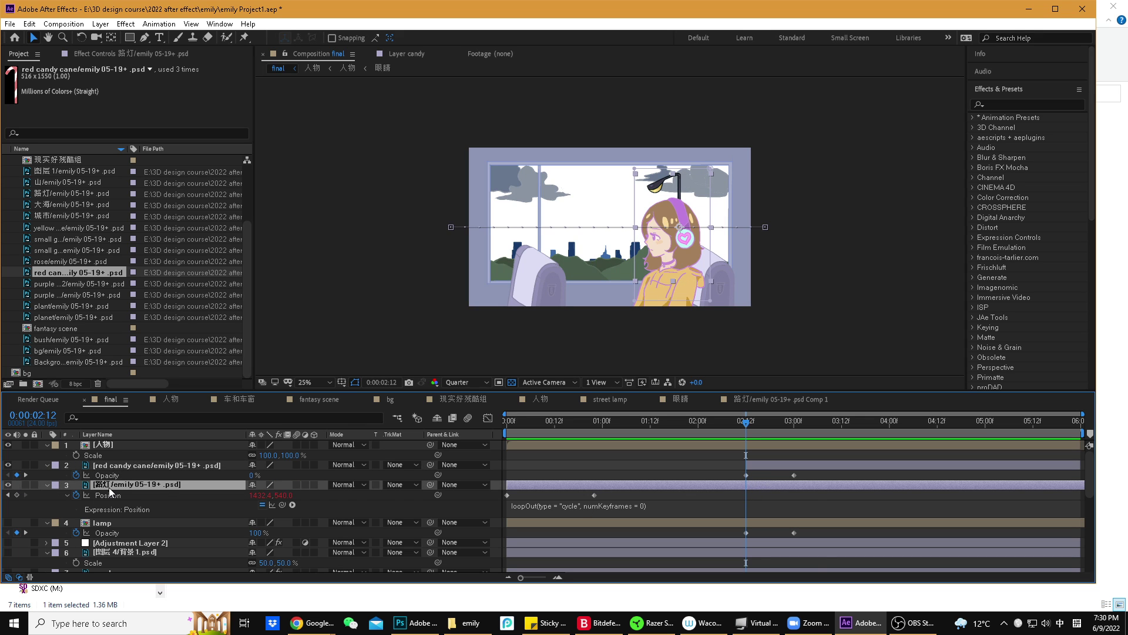
key("t")
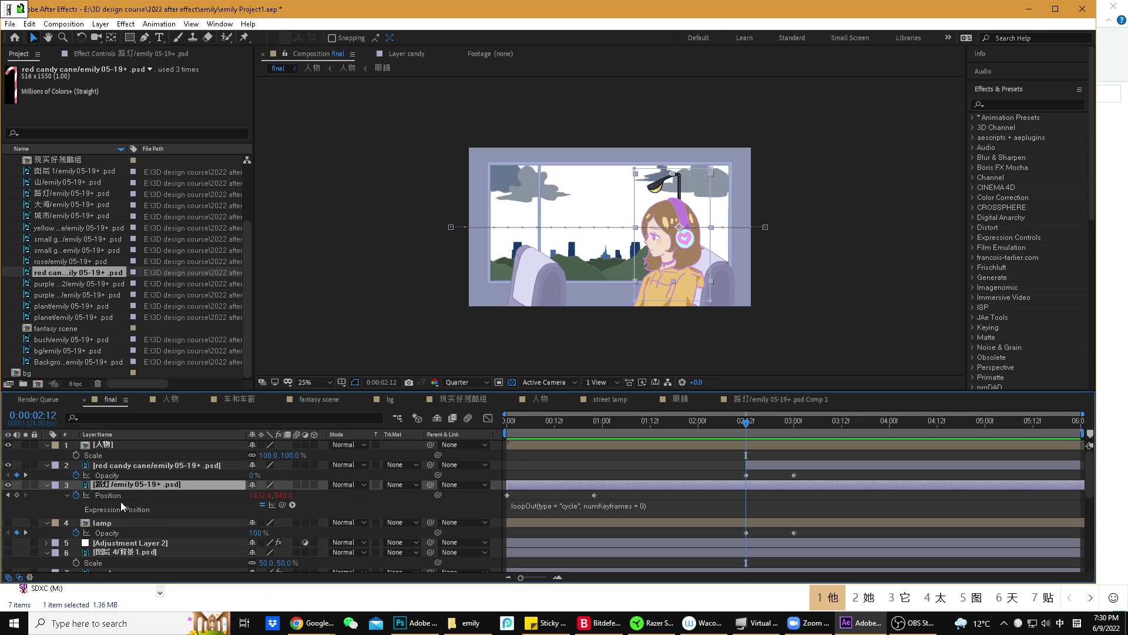
key("shift")
key("t")
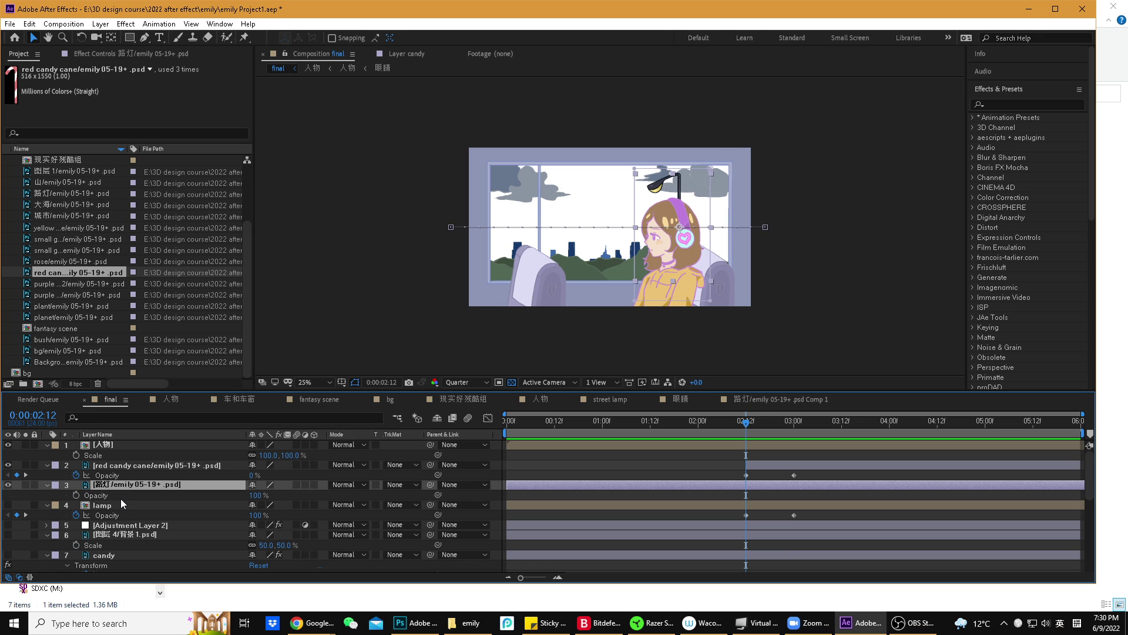
left_click(75, 495)
left_click(794, 422)
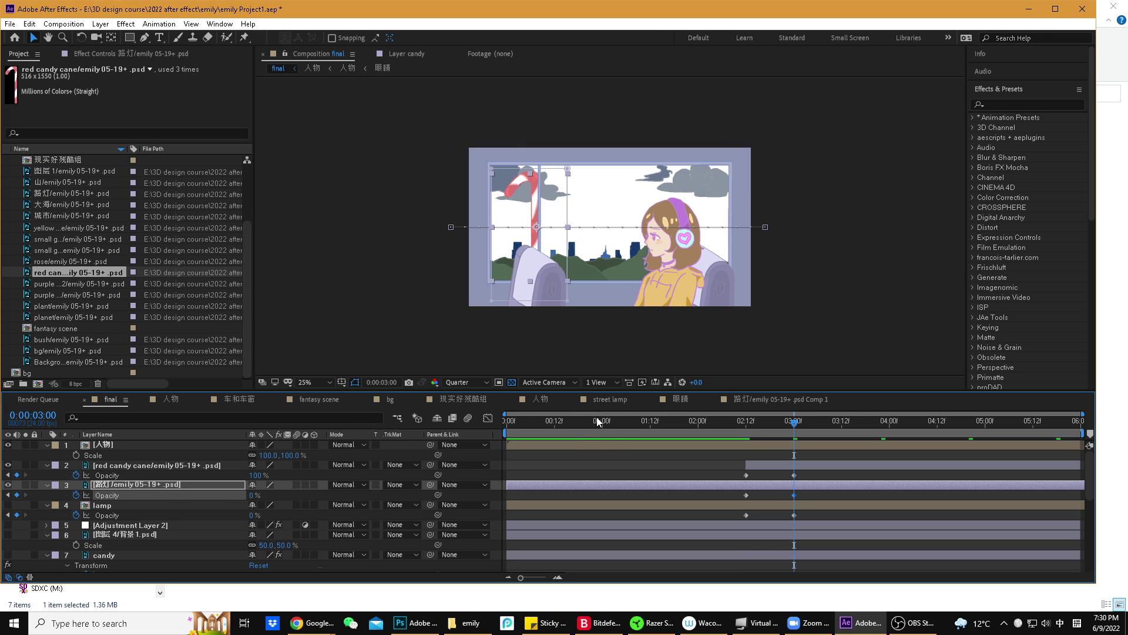
- Move the second Opacity keyframes of the candy cane and street lamp to 0:00:03:07 and preview the crossfade
left_click_drag(588, 421, 498, 438)
key("space")
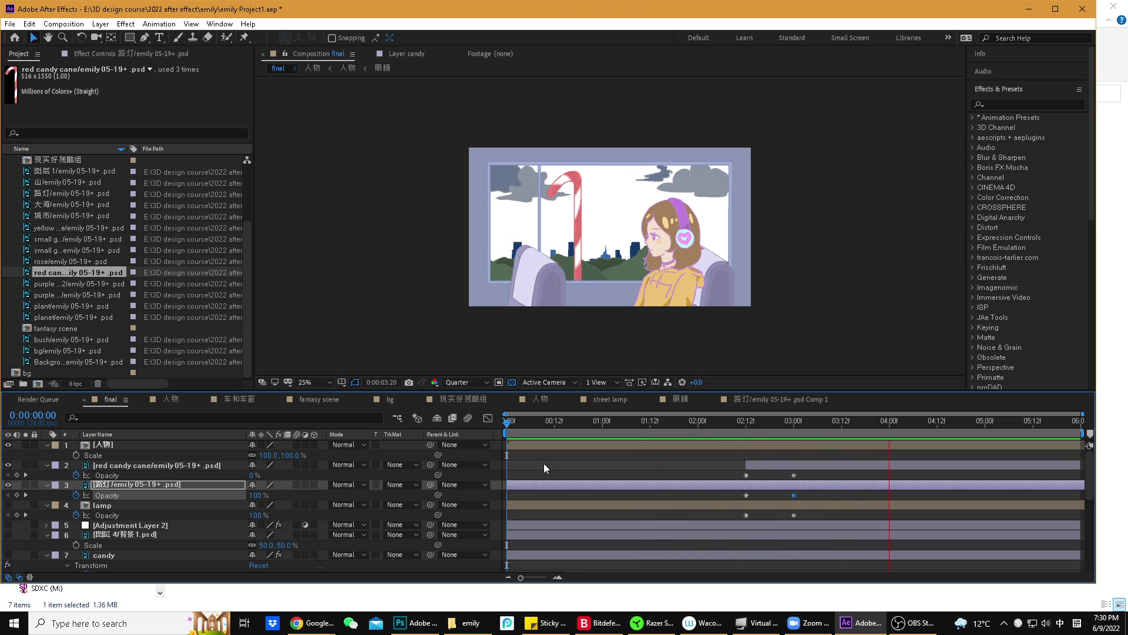
left_click_drag(745, 425, 822, 429)
left_click(794, 475, "shift")
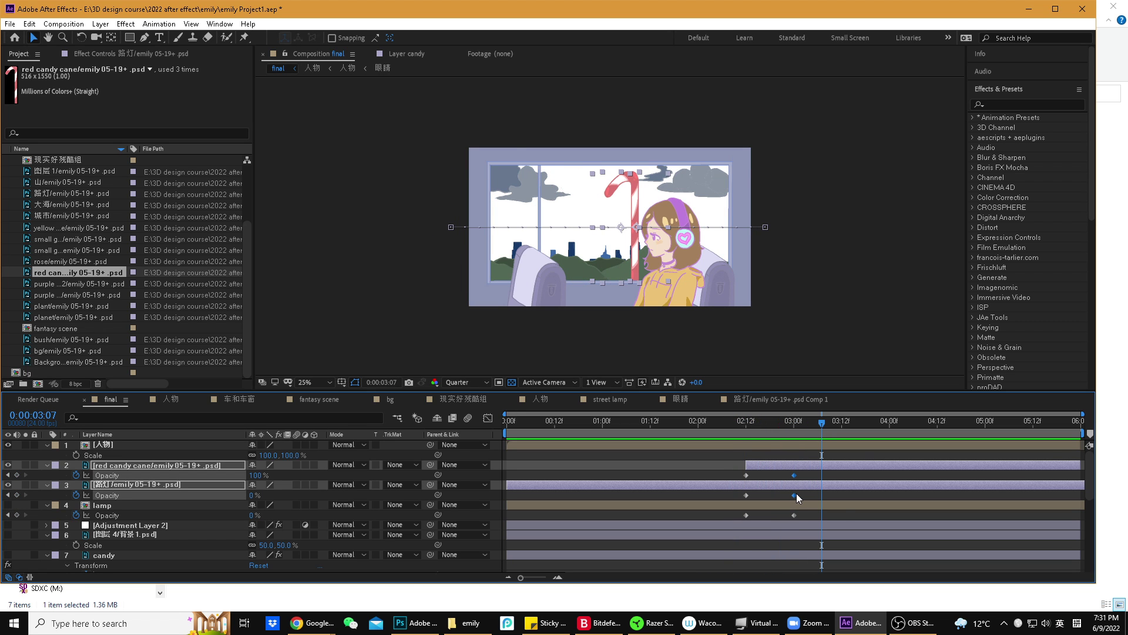
mouse_move(795, 495)
left_click_drag(794, 495, 822, 495)
left_click_drag(821, 428, 702, 427)
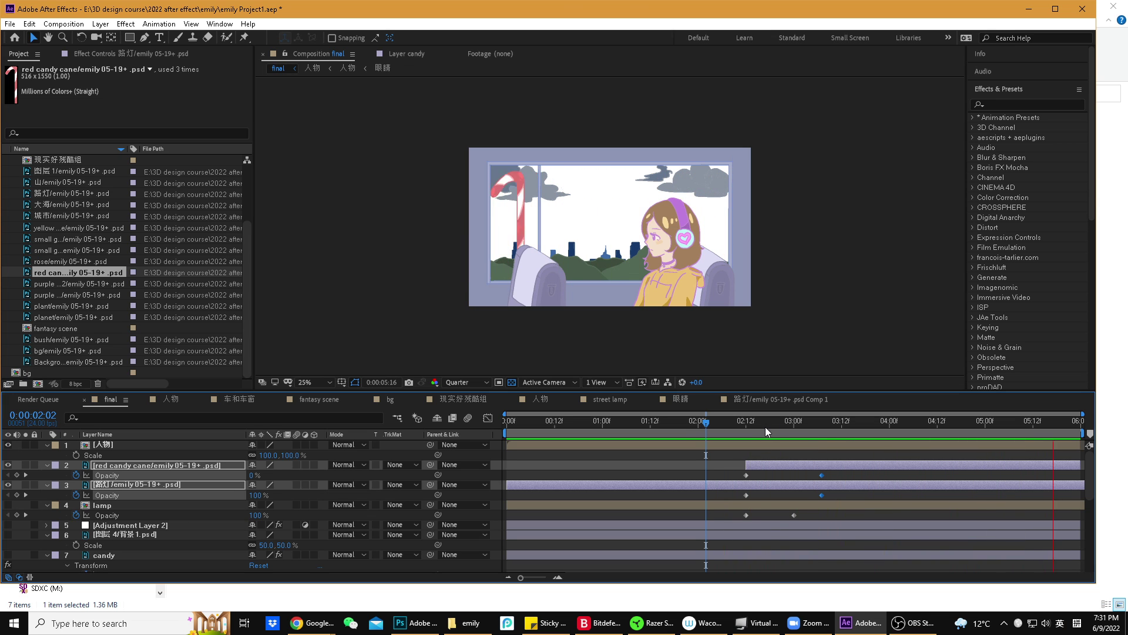
left_click_drag(765, 427, 823, 429)
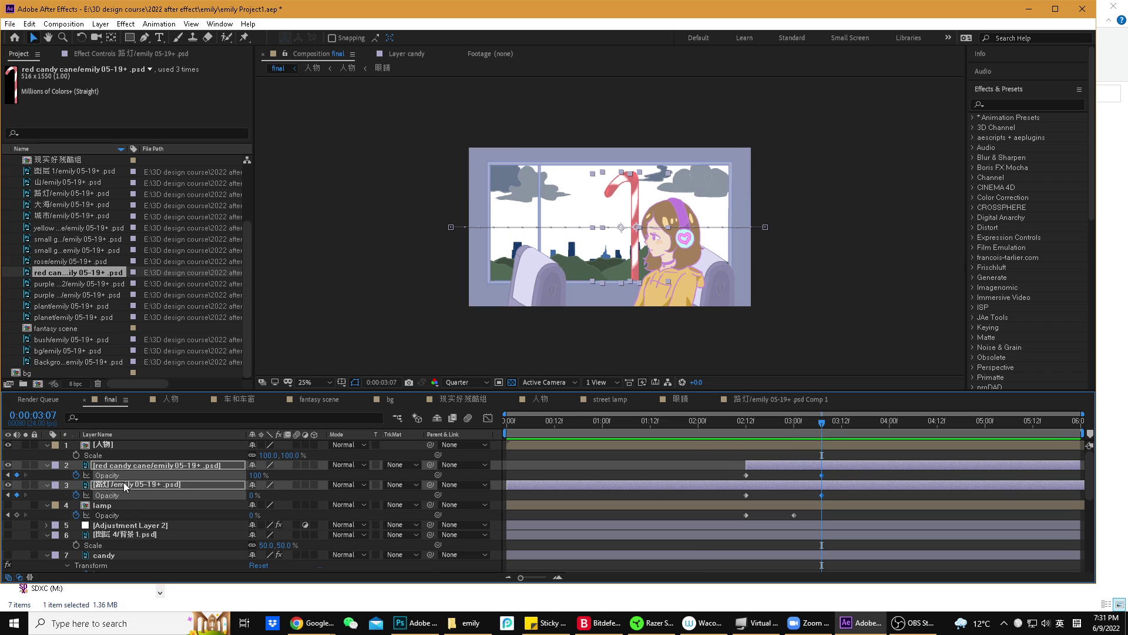
- Examine the lower layers, toggling the city scene's visibility and temporarily soloing the sea layer
left_click(128, 502)
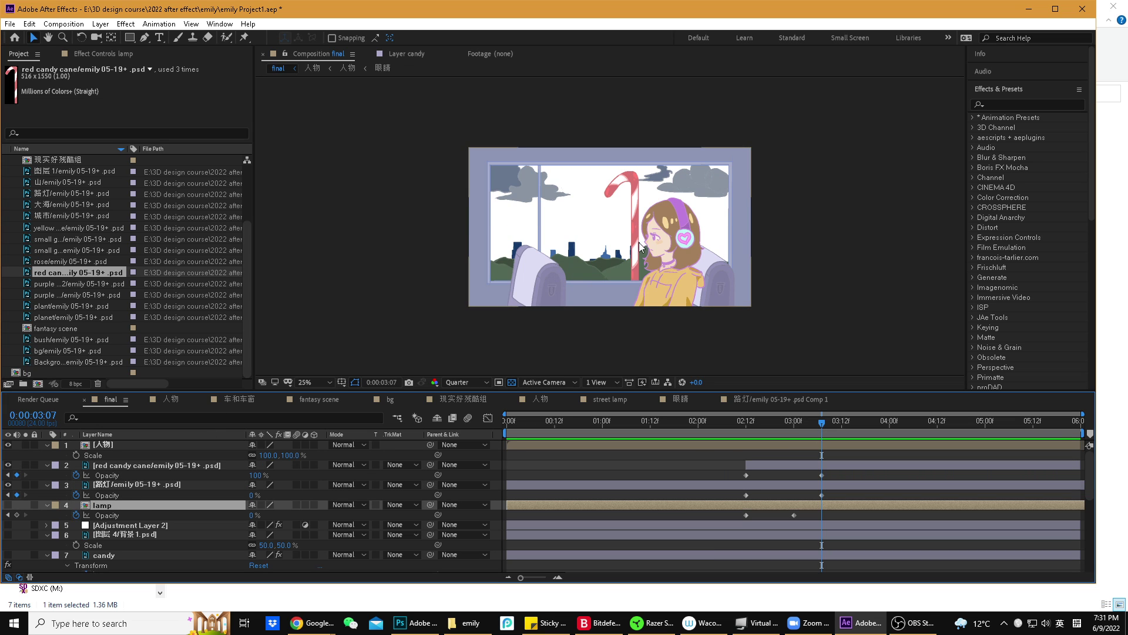
scroll(147, 512, "down", 2)
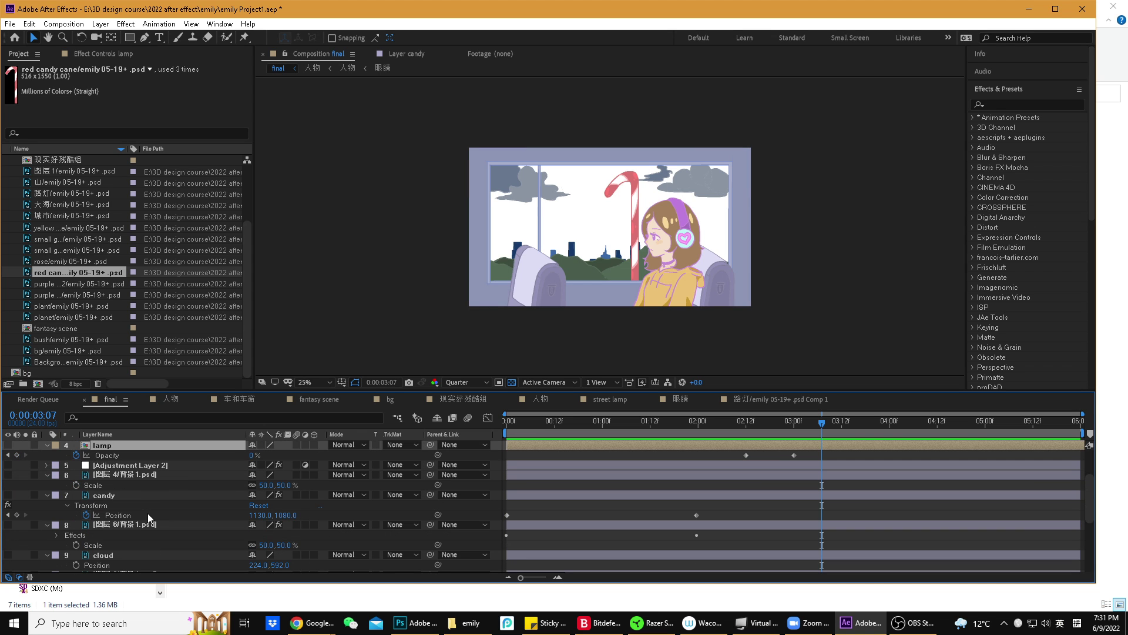
left_click(127, 495)
scroll(137, 509, "down", 1)
scroll(136, 509, "down", 3)
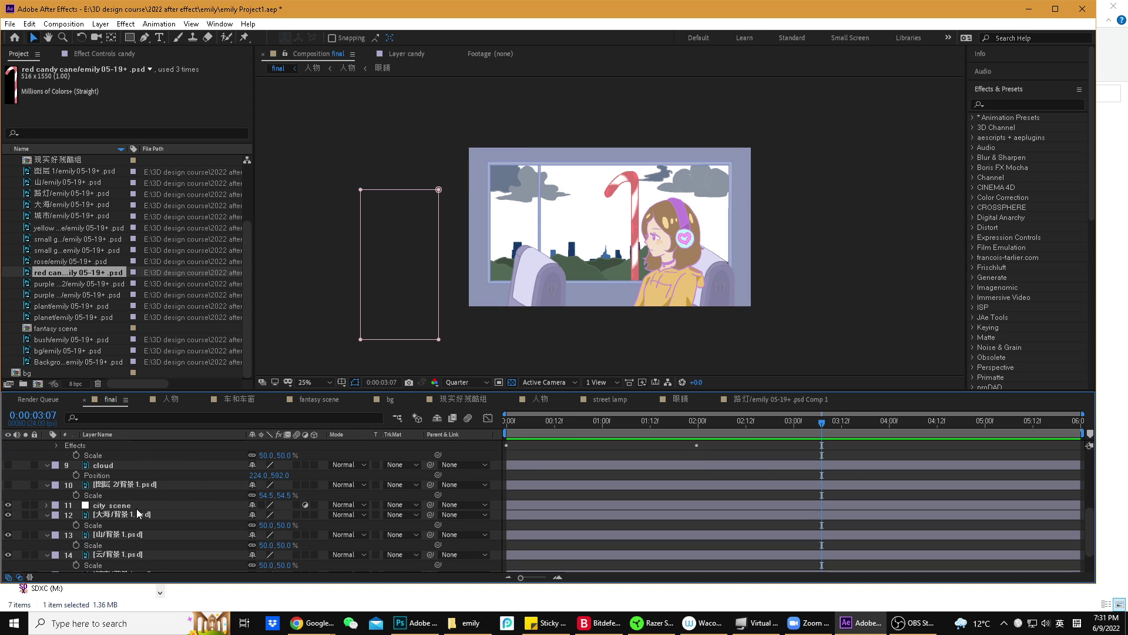
left_click(126, 497)
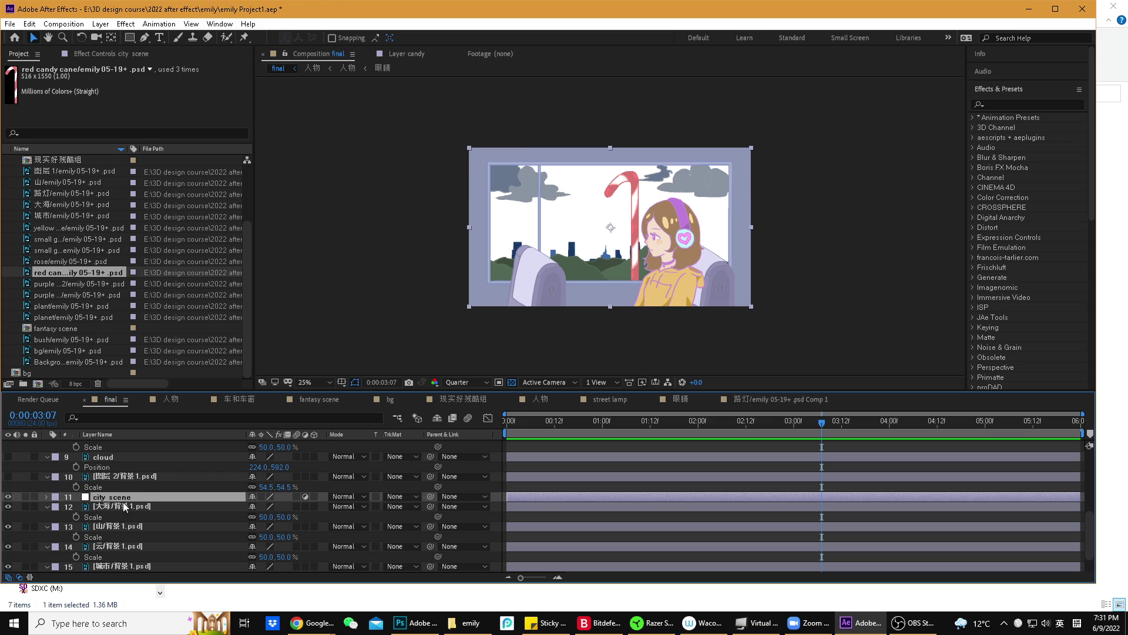
left_click(8, 497)
left_click(8, 497)
left_click(26, 498)
left_click(27, 497)
left_click(69, 509)
left_click(27, 506)
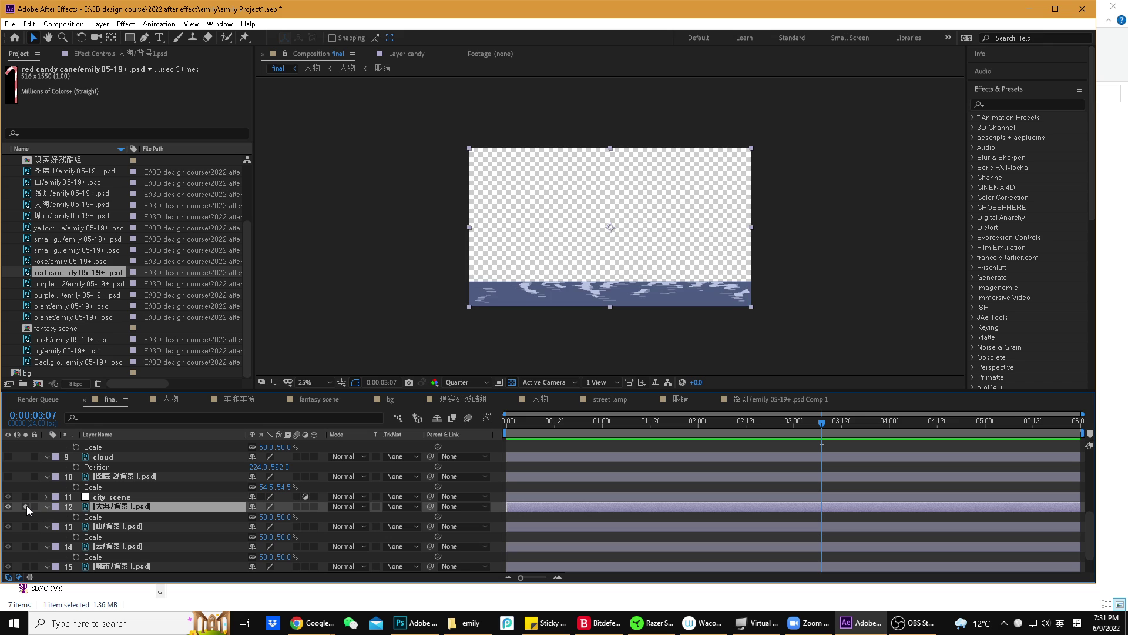
left_click(26, 506)
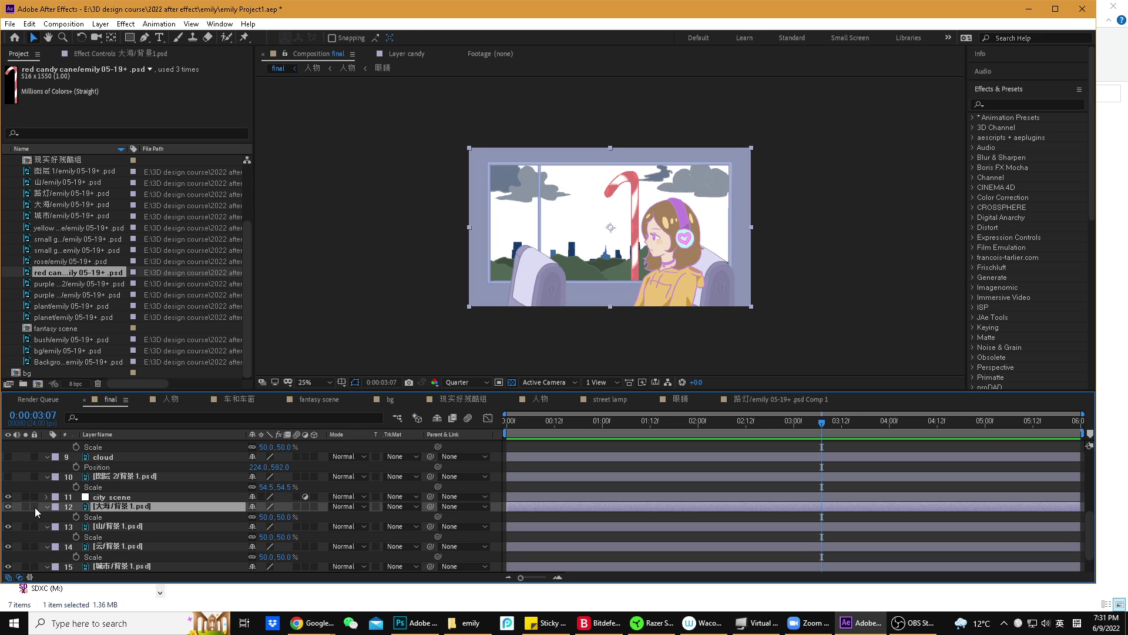
- Solo the mountain layer (山/背景 1.psd)
left_click(95, 529)
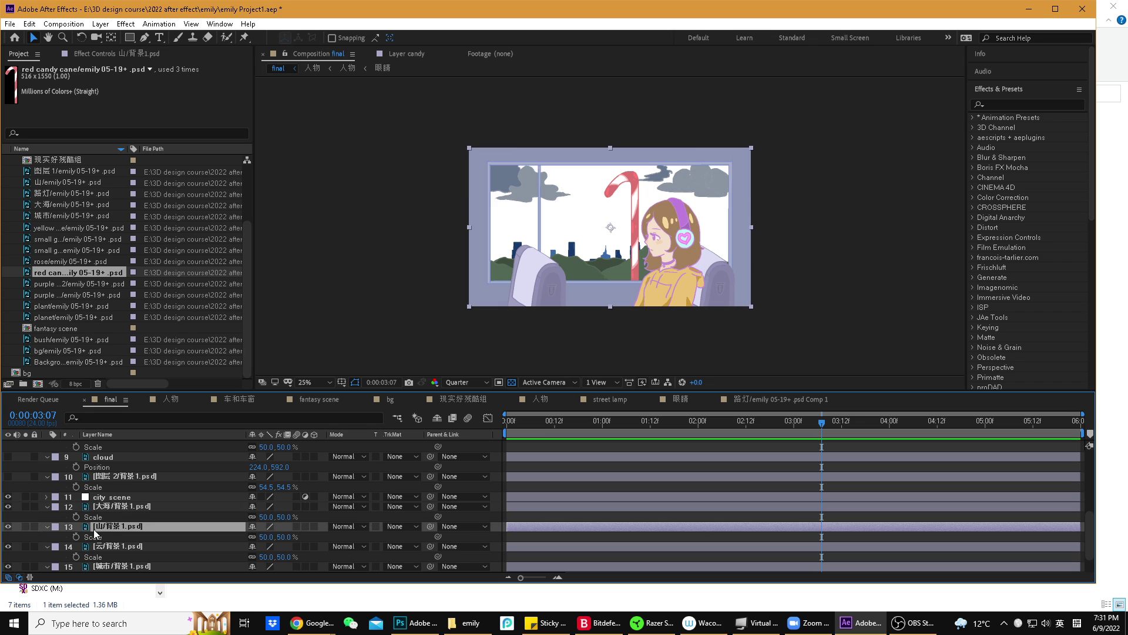
left_click(25, 524)
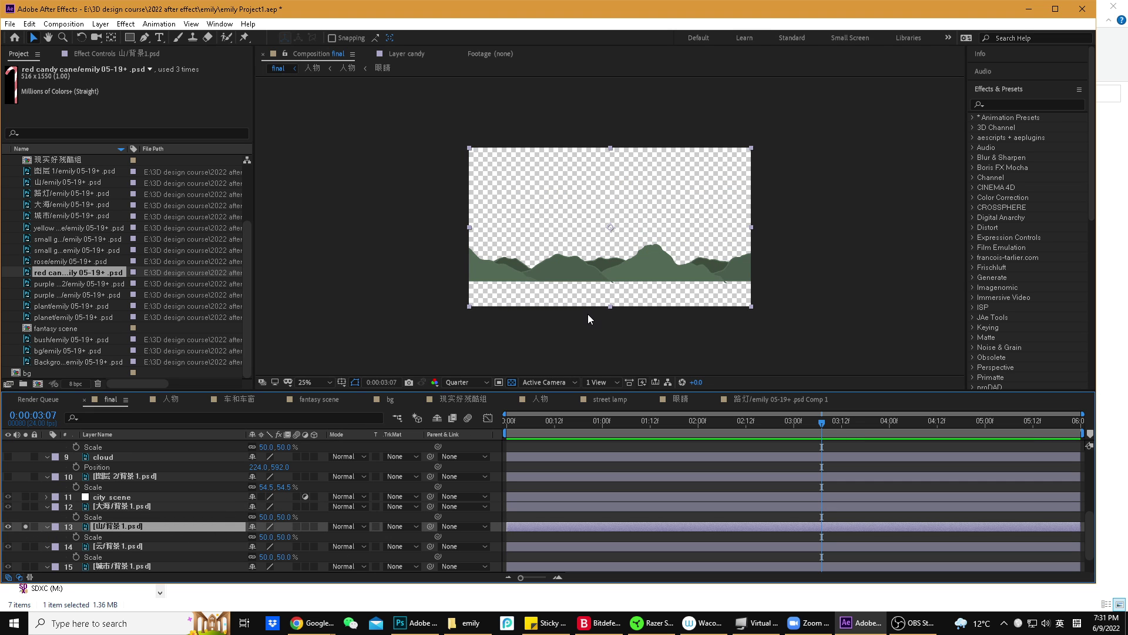
- Try sliding the mountain layer sideways past the edge of the frame, and return it to its original position
left_click_drag(666, 273, 562, 276)
key("shift")
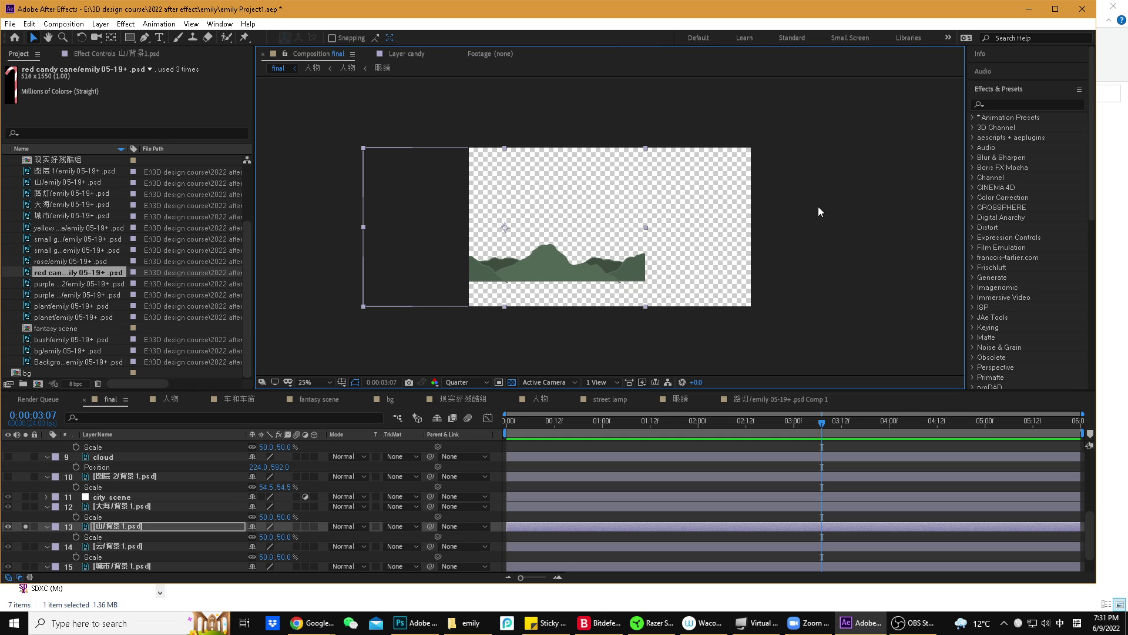
left_click_drag(607, 267, 713, 272)
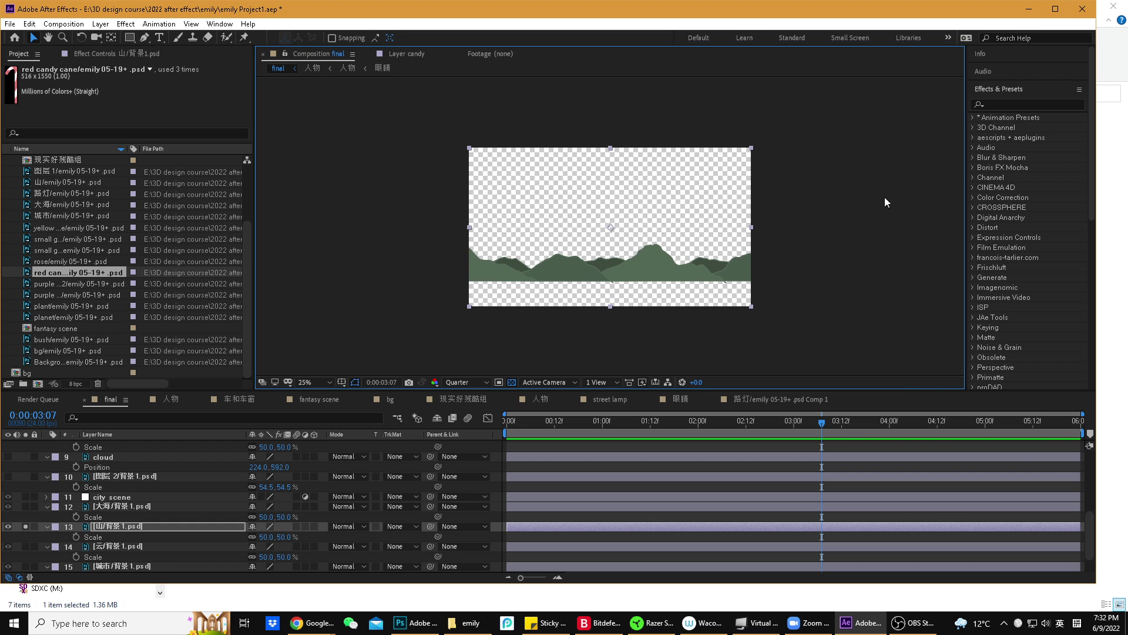
- Search the effects for "repe" and apply CC RepeTile to the mountain layer (山/背景 1.psd)
left_click(1010, 104)
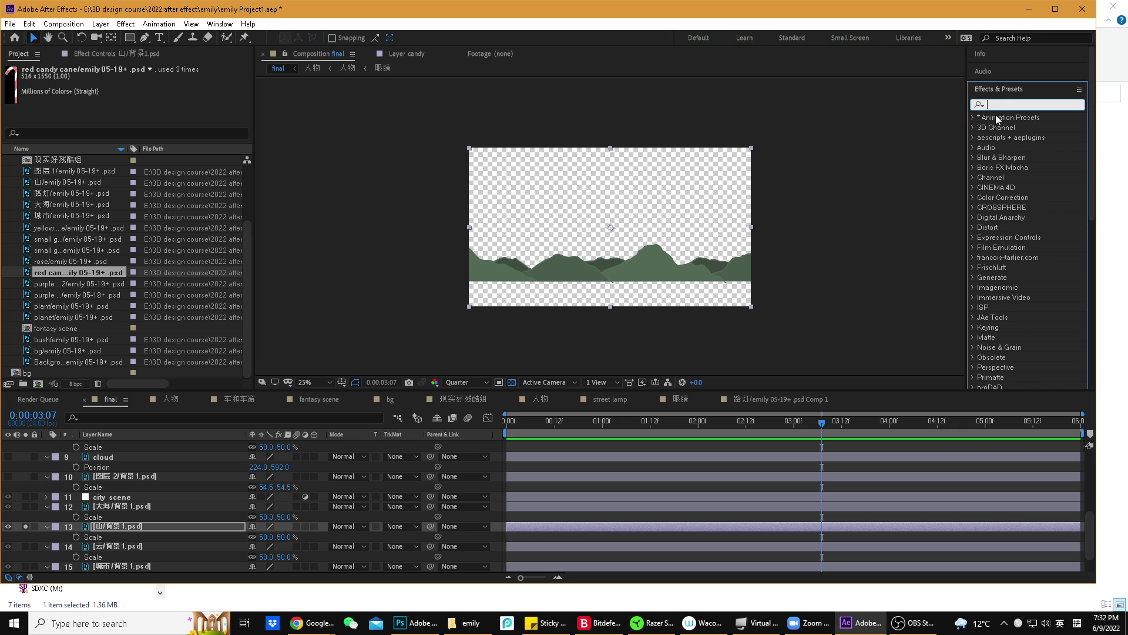
type("repre")
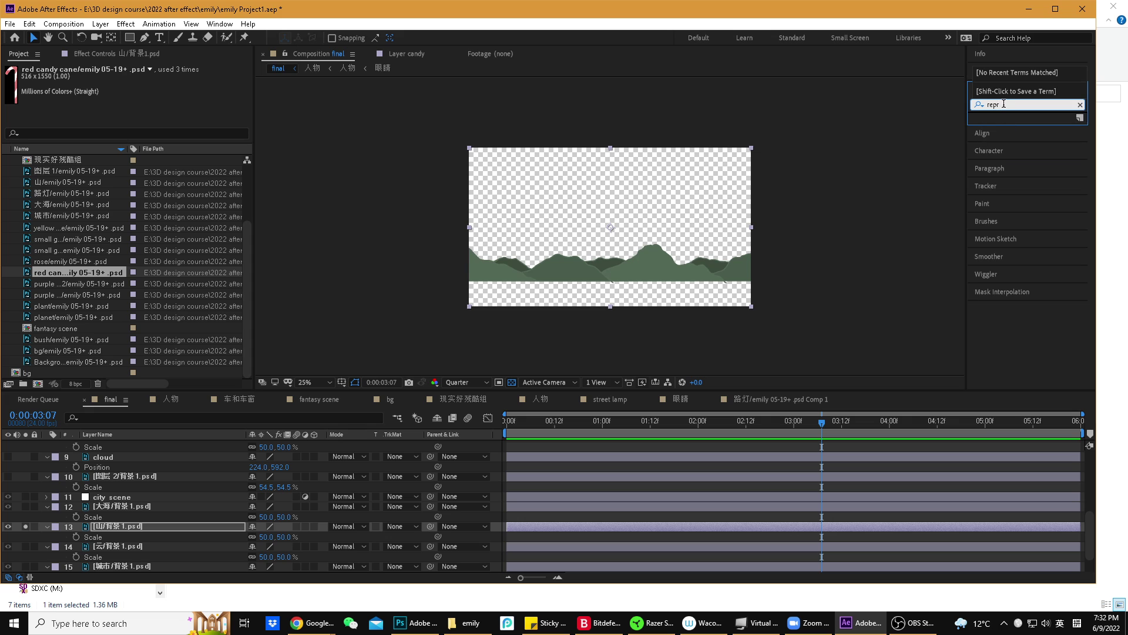
key("BackSpace")
type("e")
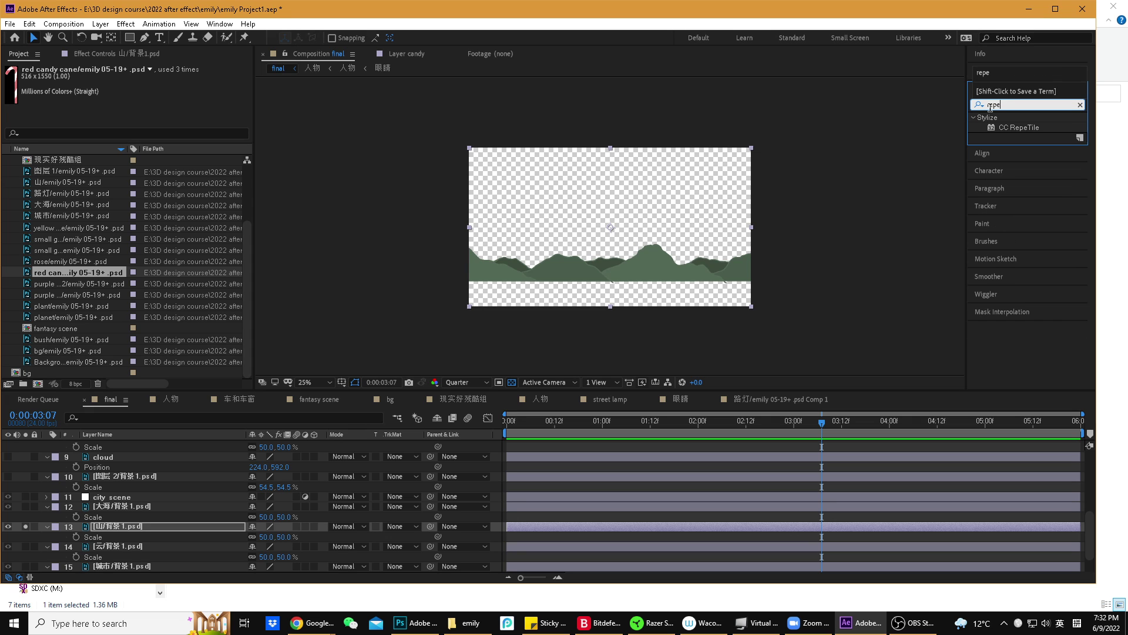
left_click(1013, 128)
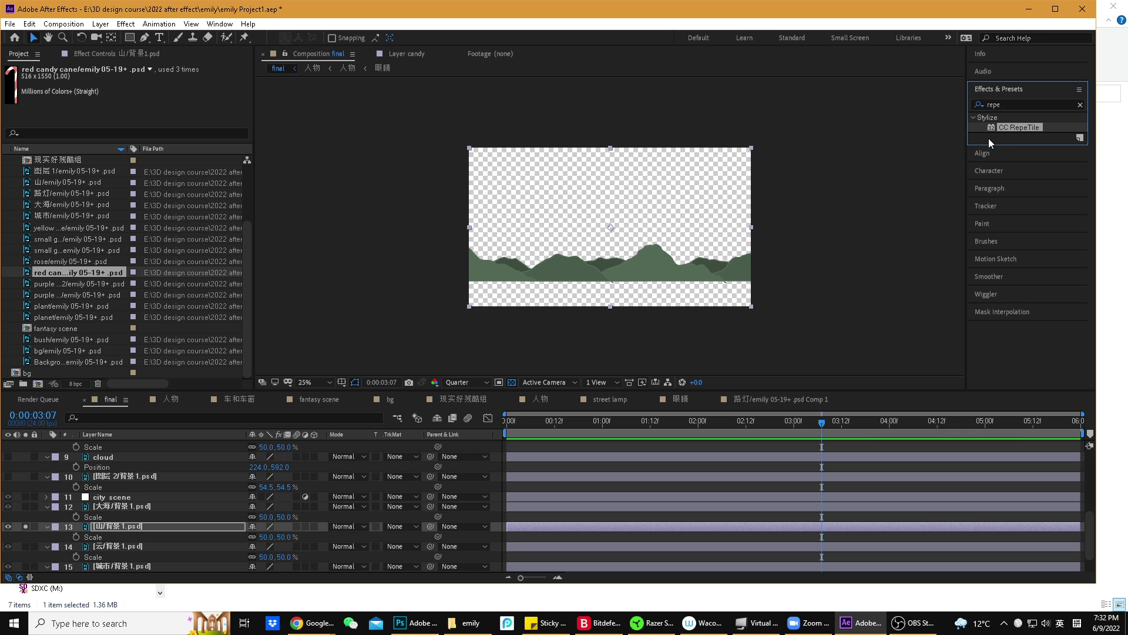
left_click_drag(993, 128, 147, 527)
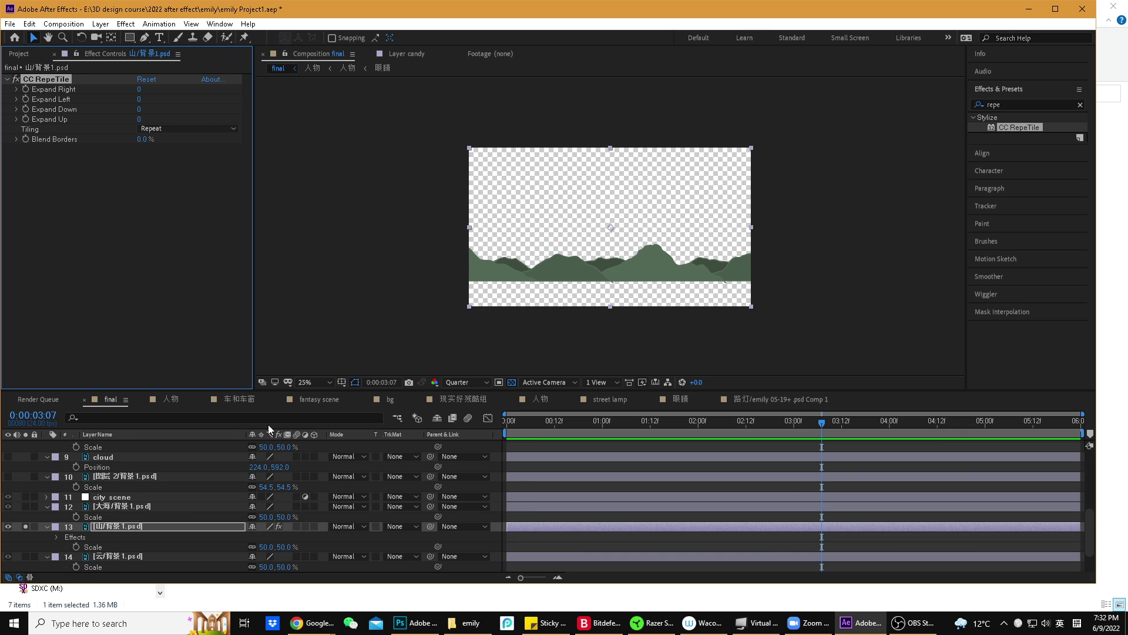
- Slide the mountain layer left to expose its right edge and set CC RepeTile's Expand Right to 2000
left_click_drag(703, 256, 566, 258)
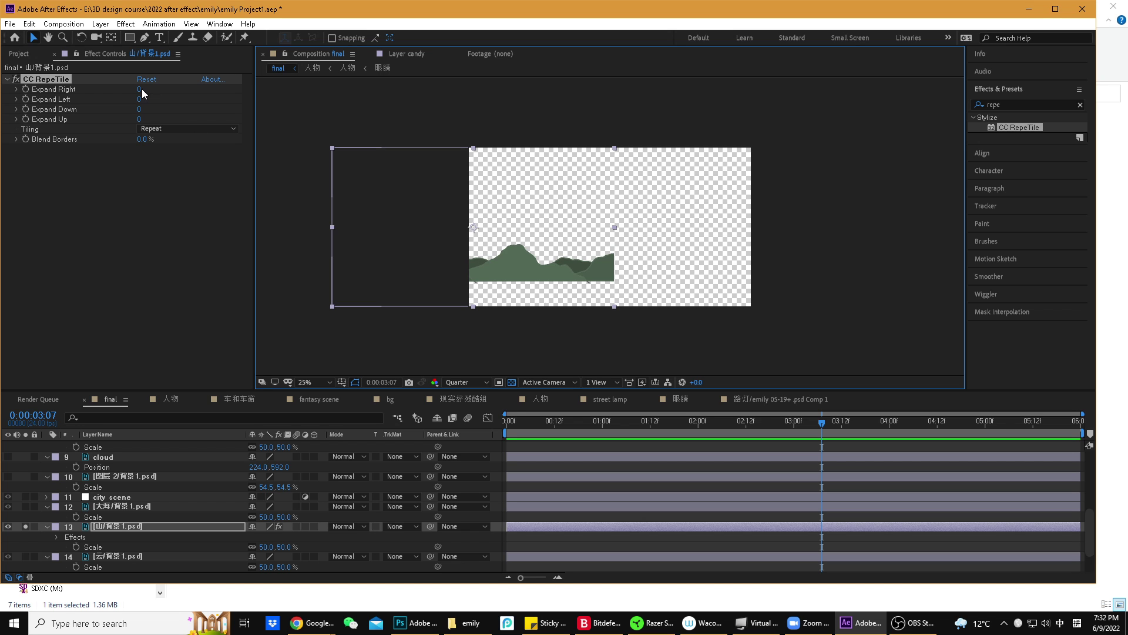
left_click_drag(142, 90, 164, 101)
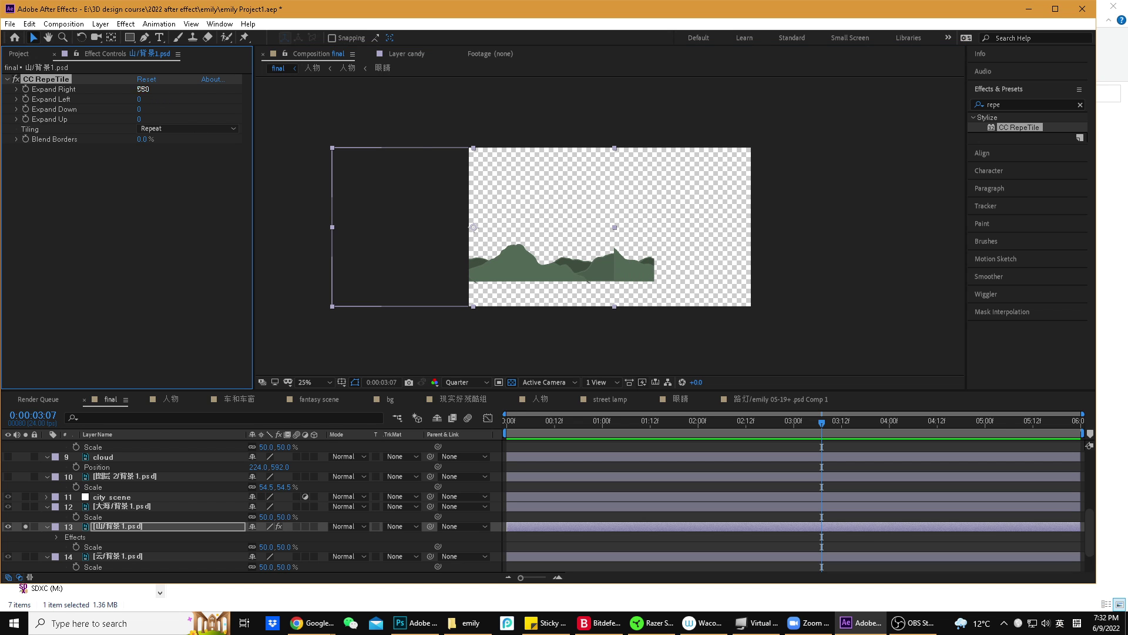
left_click(143, 90)
type("2000")
key("Return")
- Slide the mountain layer right, set CC RepeTile's Expand Left to 2000, and return the layer to its original position
left_click(639, 275)
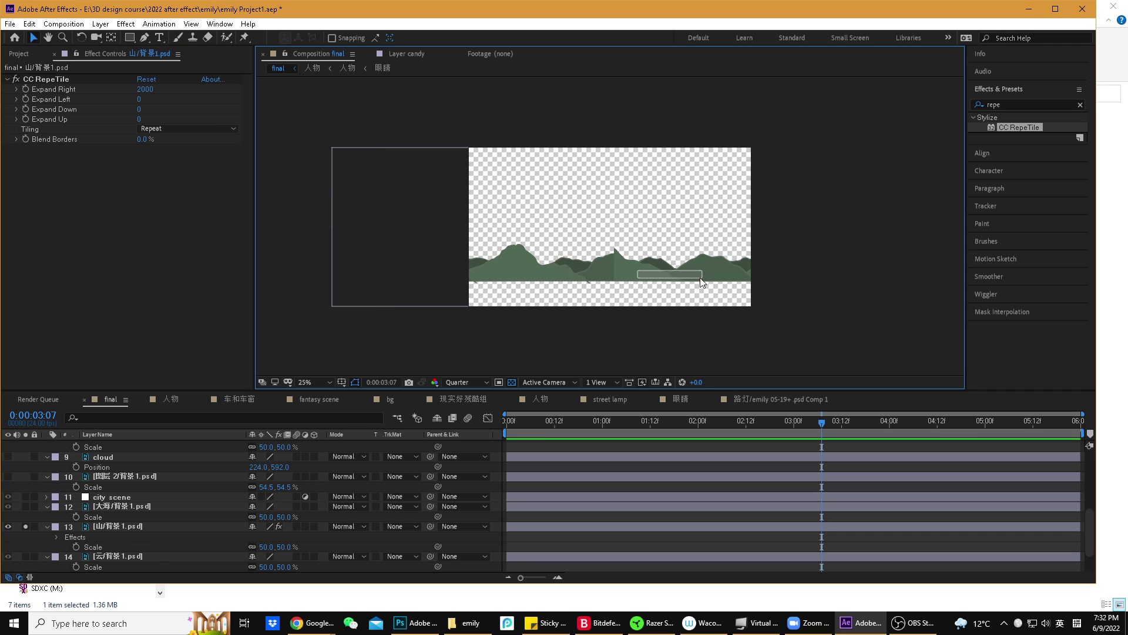
left_click_drag(679, 272, 682, 272)
left_click_drag(599, 275, 848, 275)
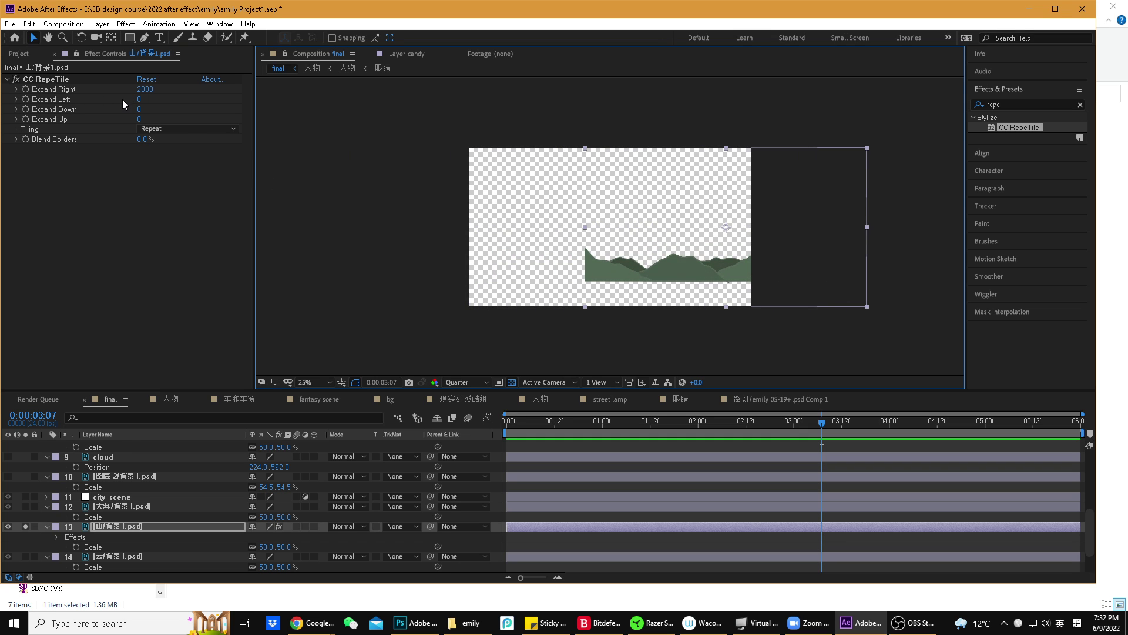
left_click(139, 101)
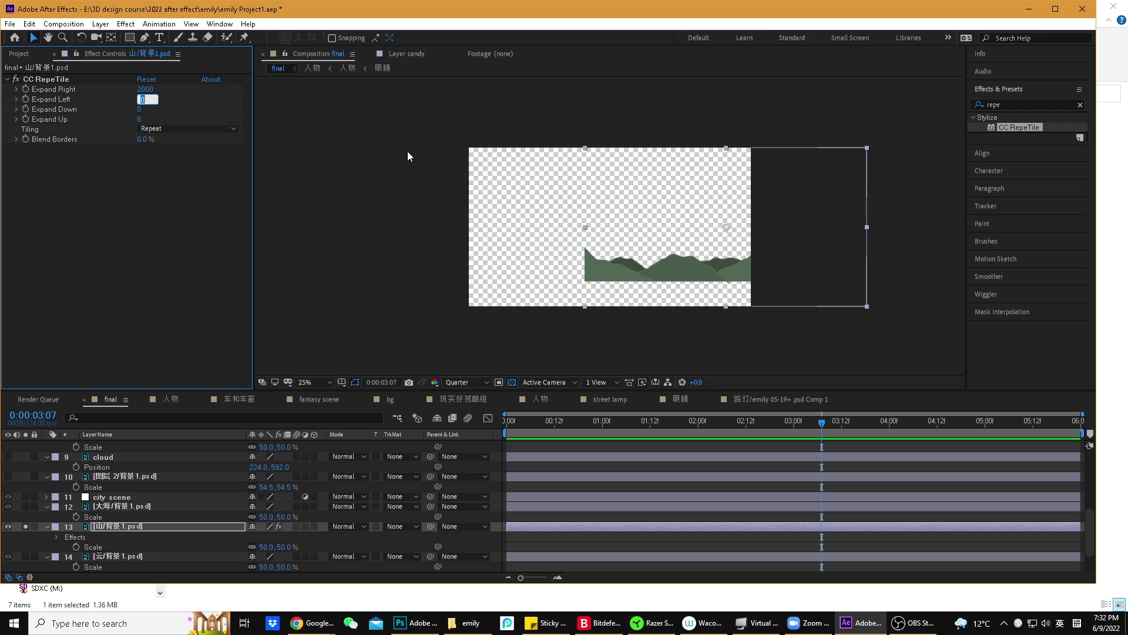
key("Return")
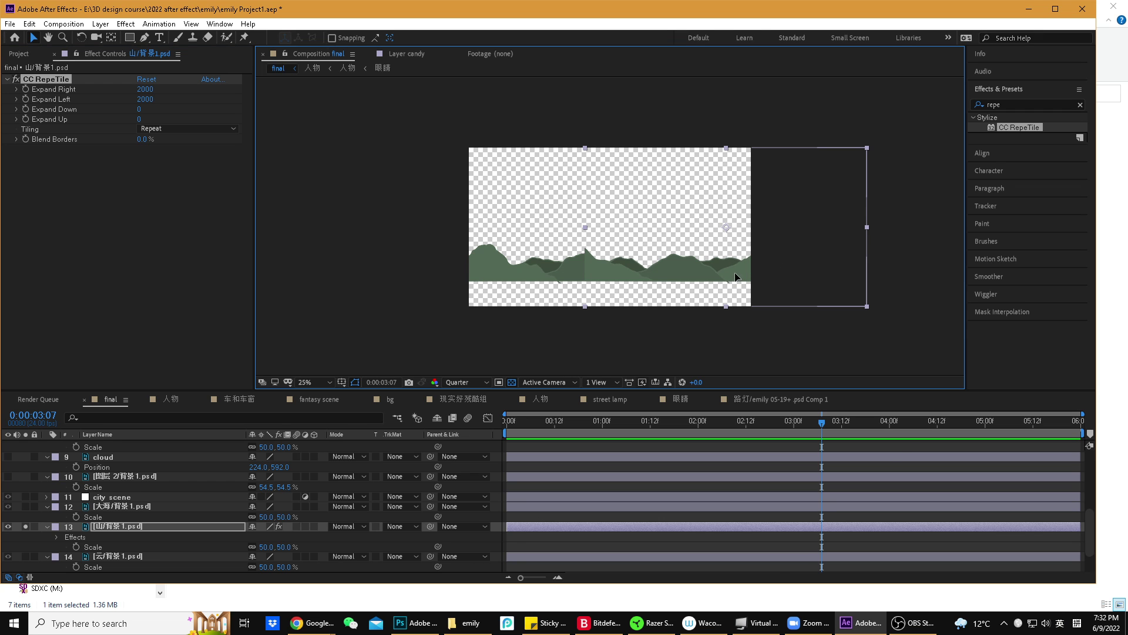
left_click_drag(729, 268, 619, 270)
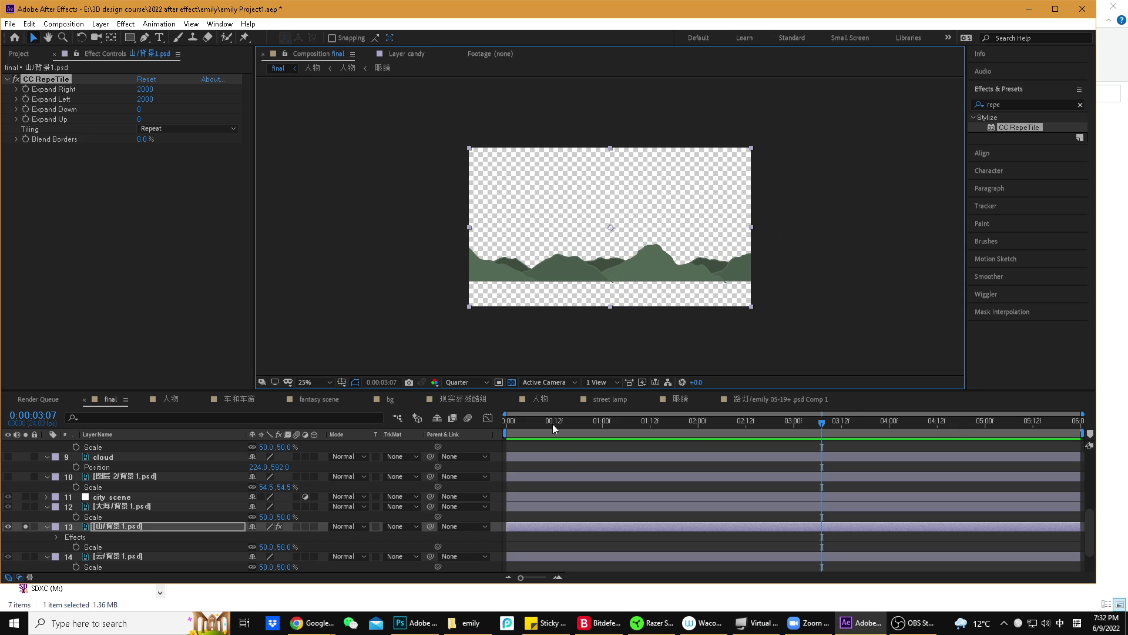
- Keyframe the mountain layer's Position at 0:00:00:00, and slide it right to x about 1956 at 0:00:03:00
left_click(447, 428)
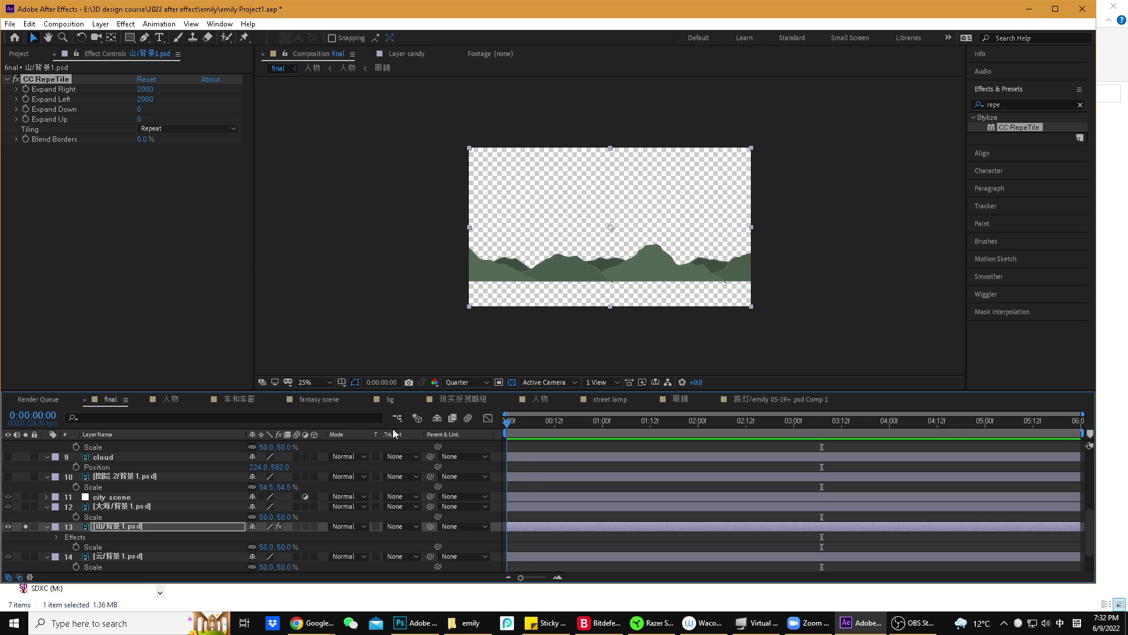
key("Home")
left_click(154, 526)
key("p")
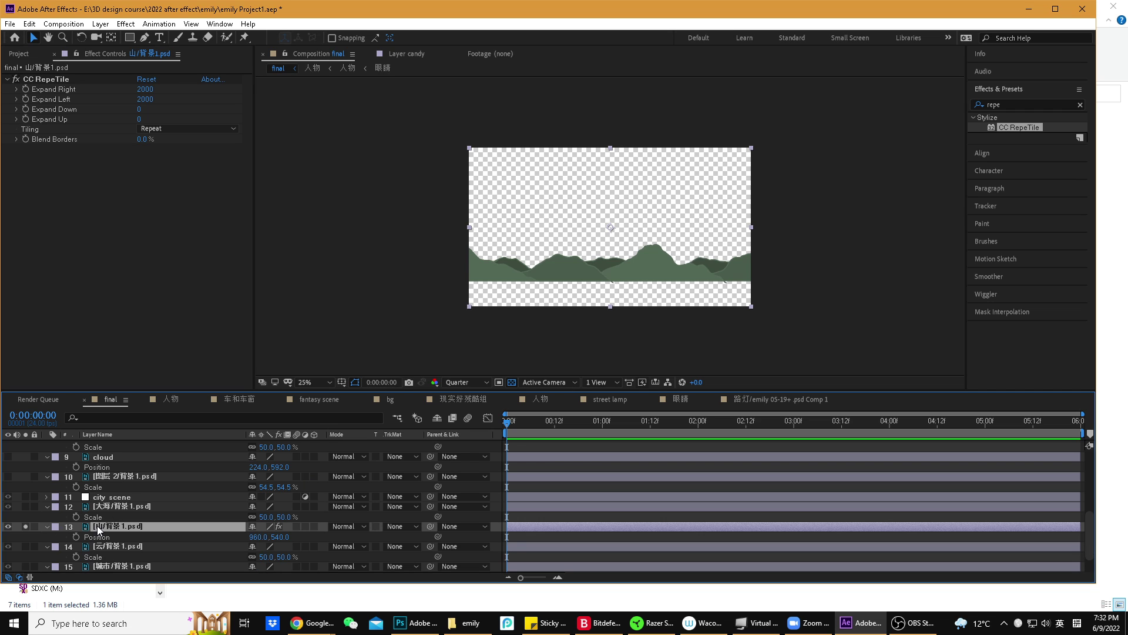
left_click_drag(517, 418, 570, 436)
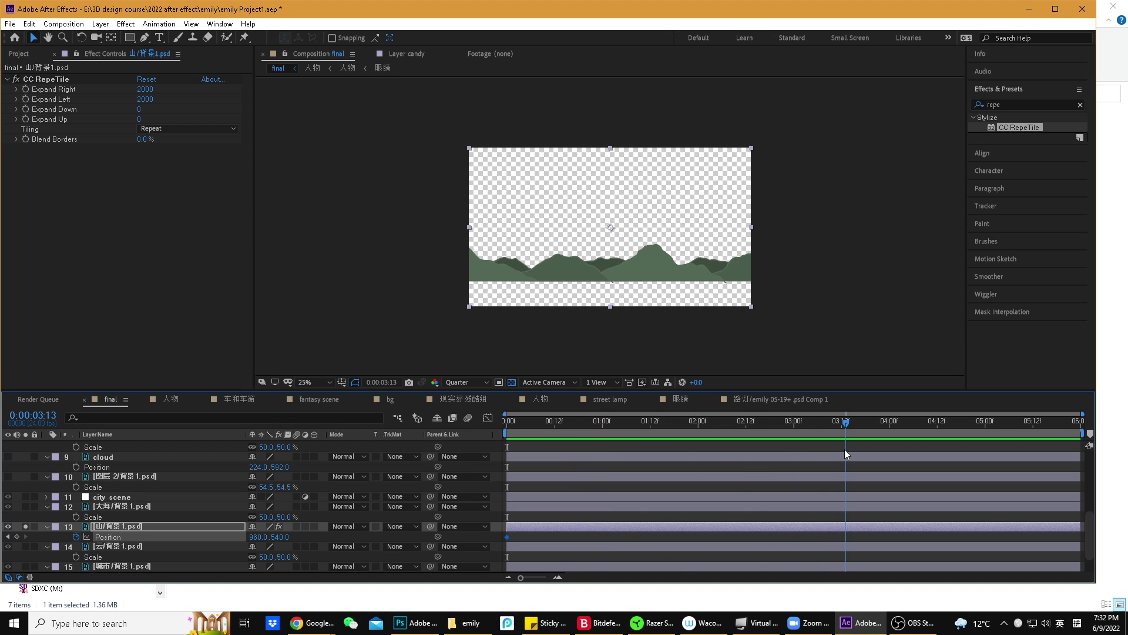
left_click(794, 421)
left_click_drag(521, 289, 686, 282)
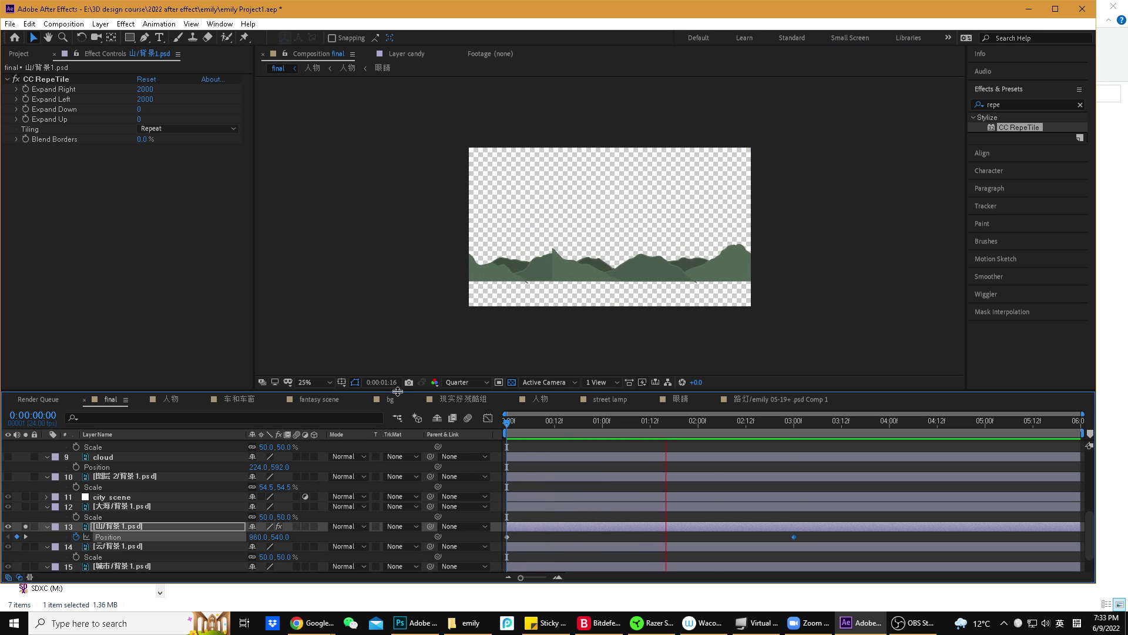
- Move the mountain layer's second Position keyframe to 0:00:02:00 and preview the faster scroll
left_click_drag(641, 421, 700, 428)
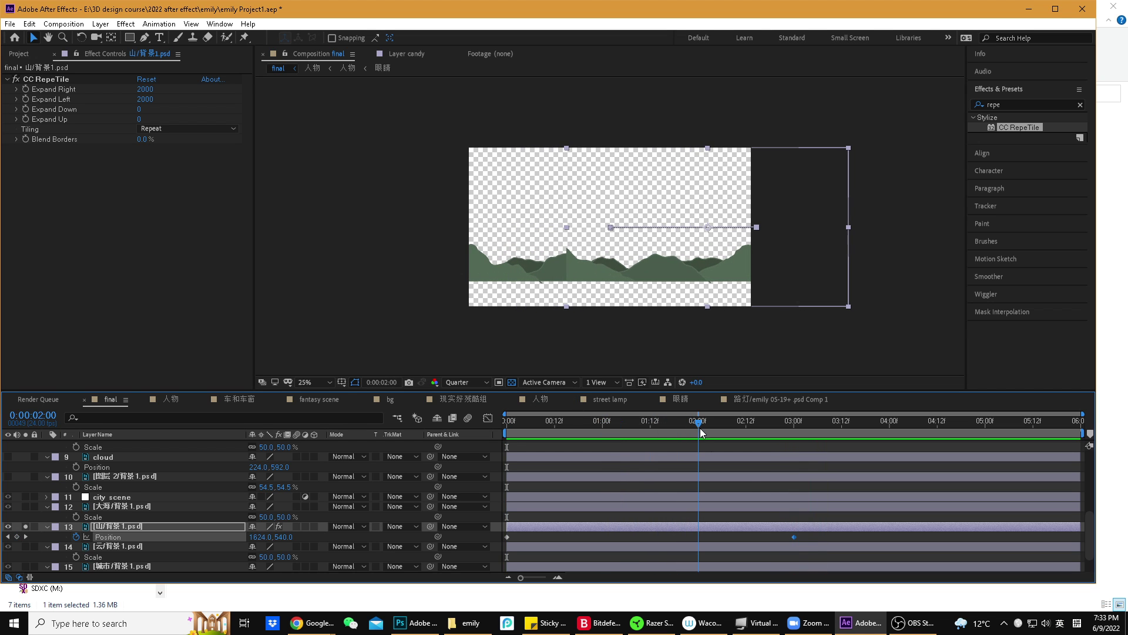
left_click_drag(794, 537, 698, 536)
left_click_drag(675, 424, 449, 425)
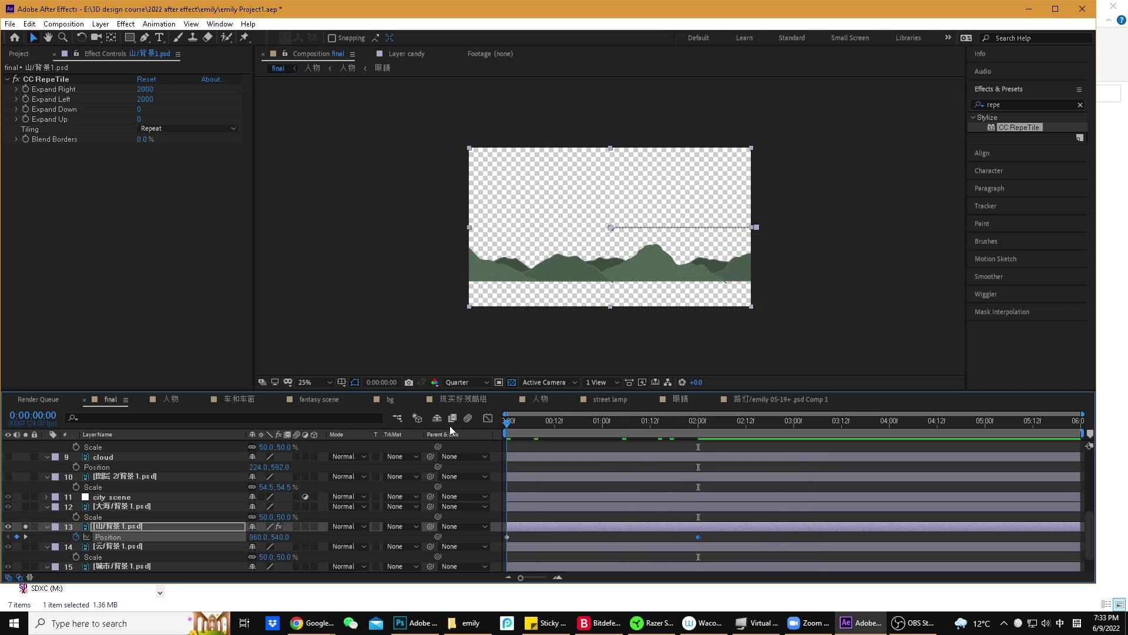
key("space")
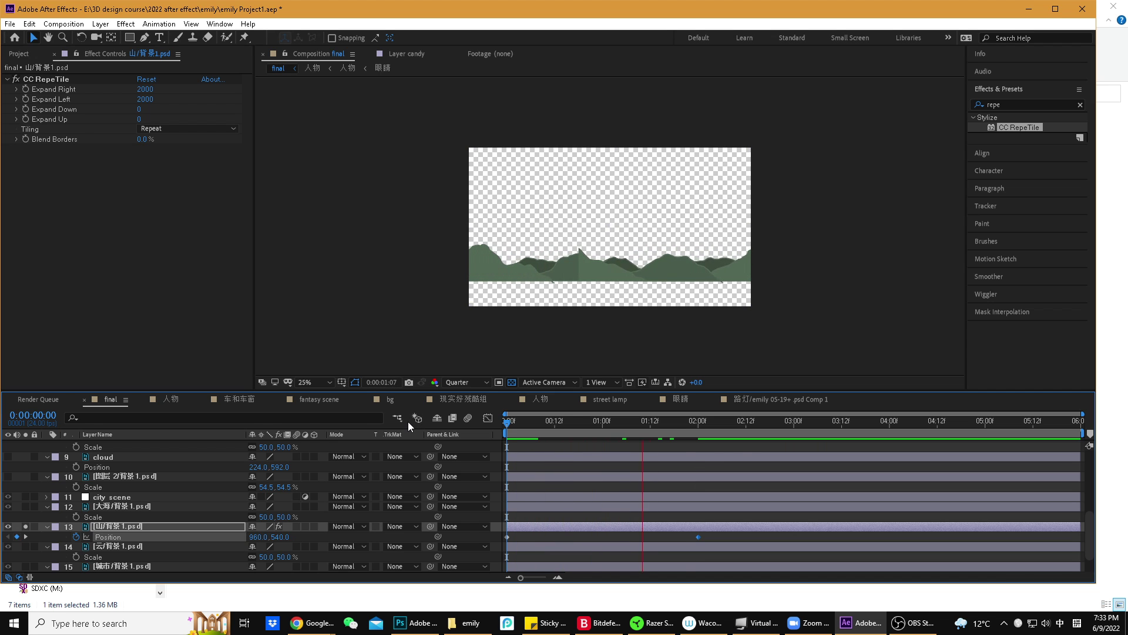
- Turn off the mountain layer's solo and preview the full train window scene from the start
left_click(520, 423)
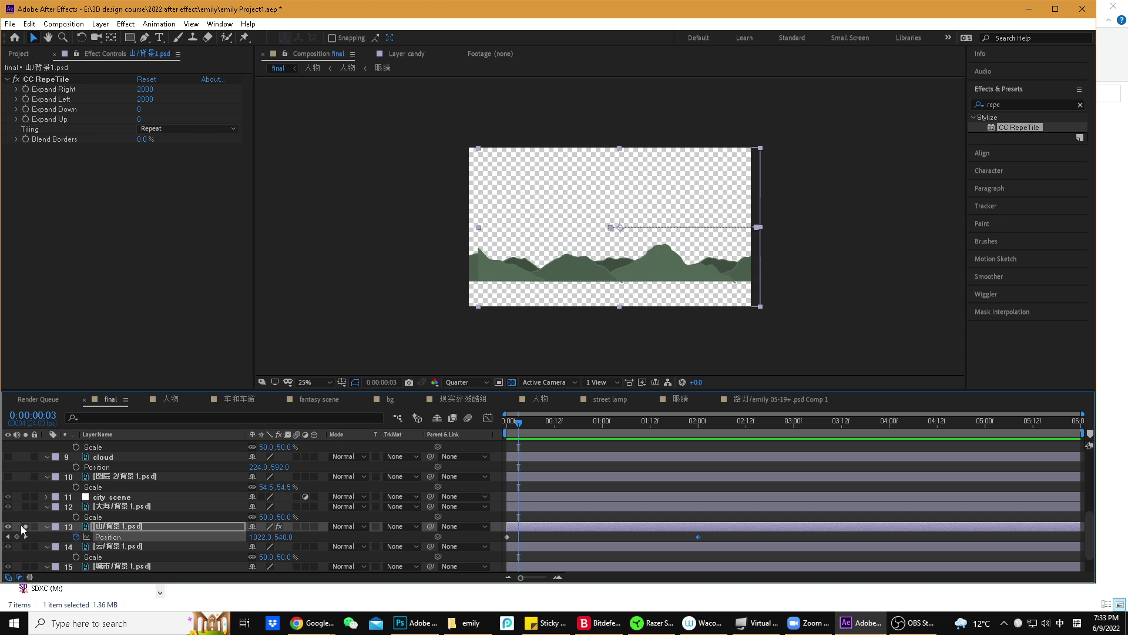
key("space")
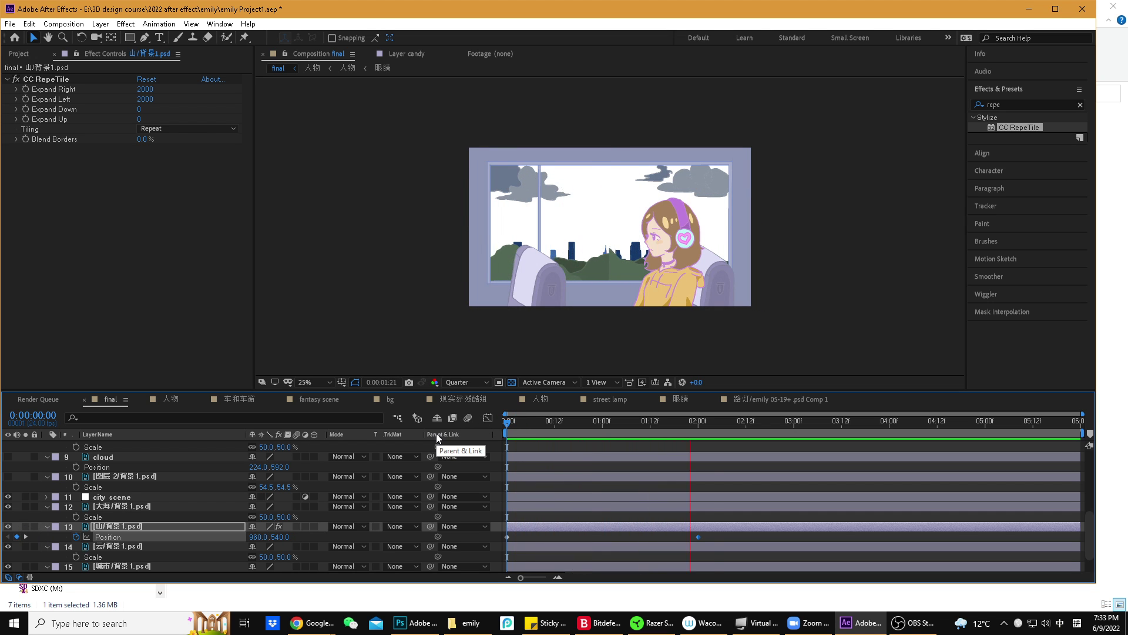
left_click_drag(518, 422, 499, 423)
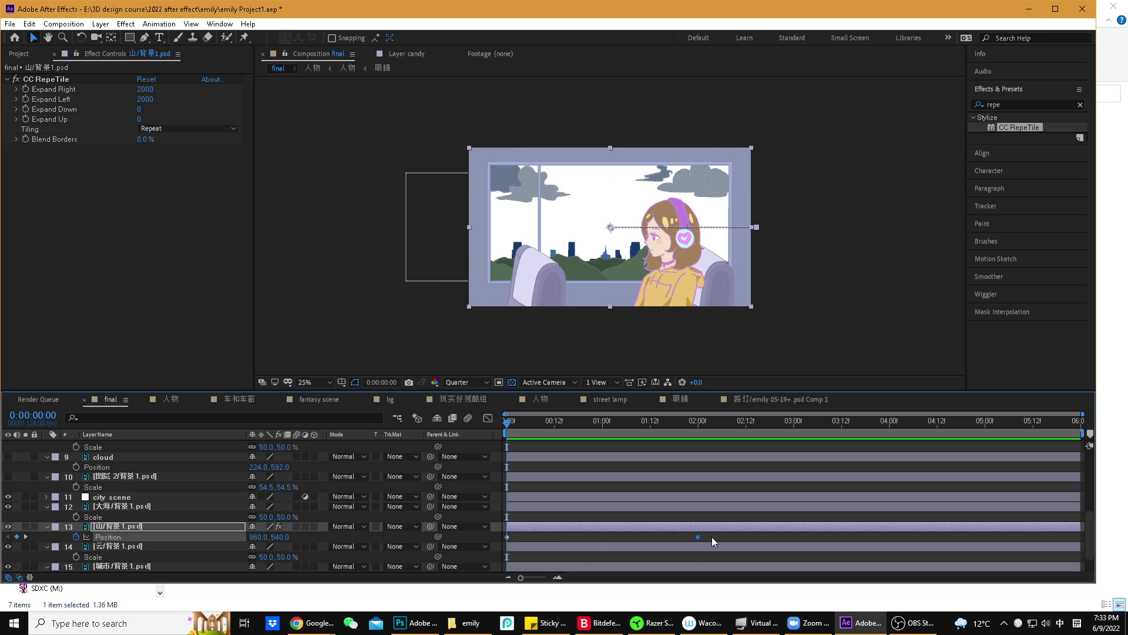
- Add the expression loopOut(type = "cycle", numKeyframes = 0) to the mountain layer's Position
left_click_drag(711, 536, 498, 541)
left_click_drag(732, 532, 499, 541)
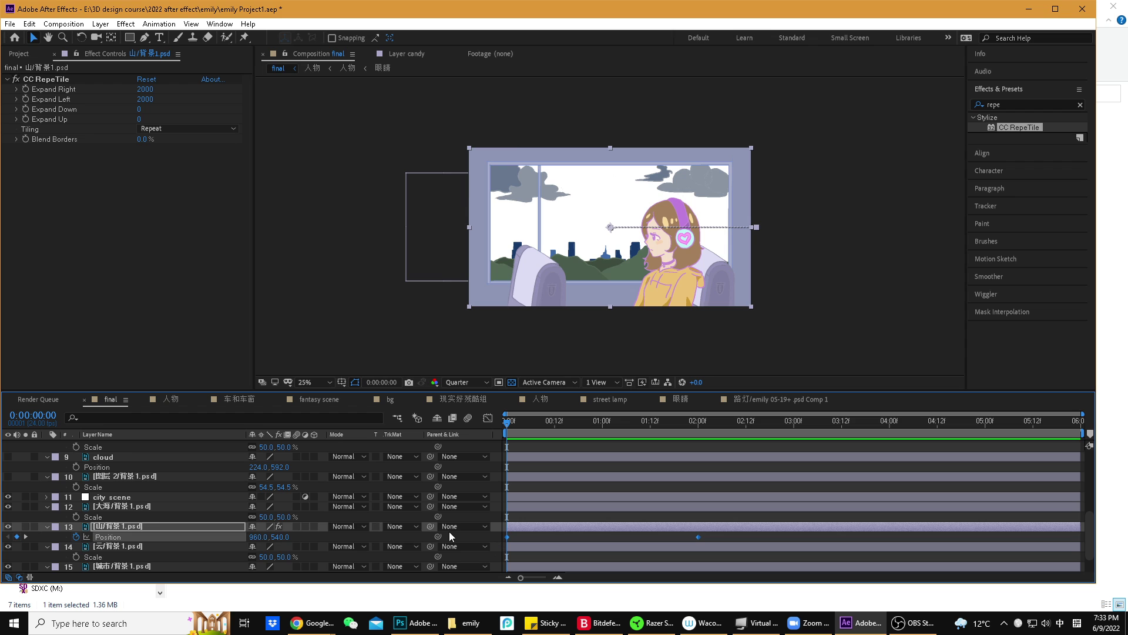
left_click(76, 537, "alt")
left_click(292, 547)
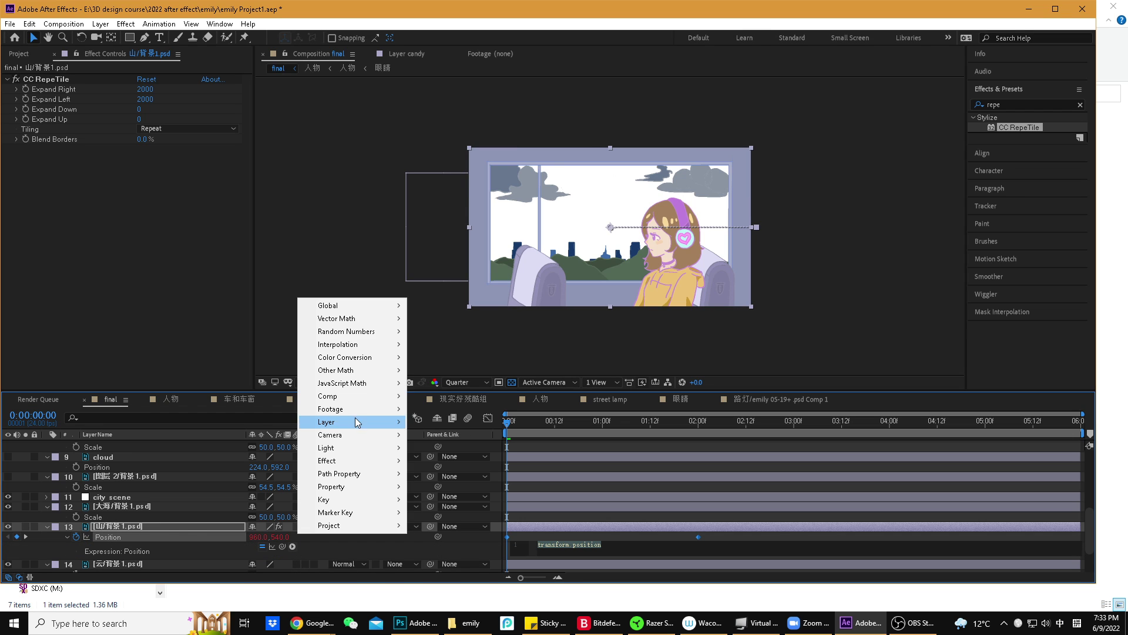
mouse_move(357, 489)
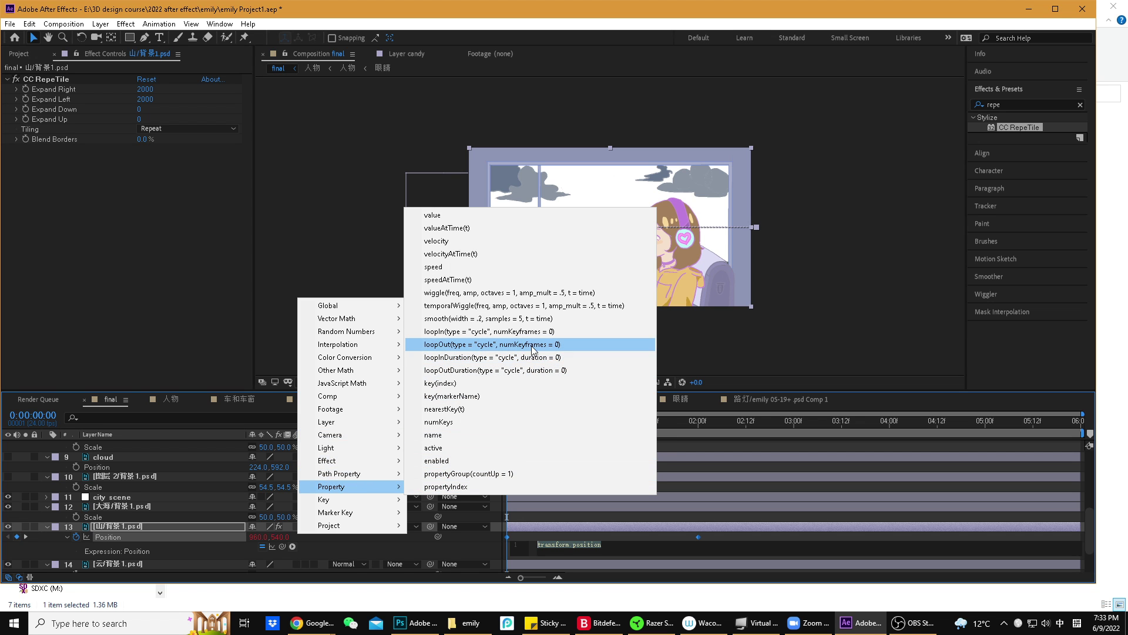
left_click(531, 344)
key("KP_Enter")
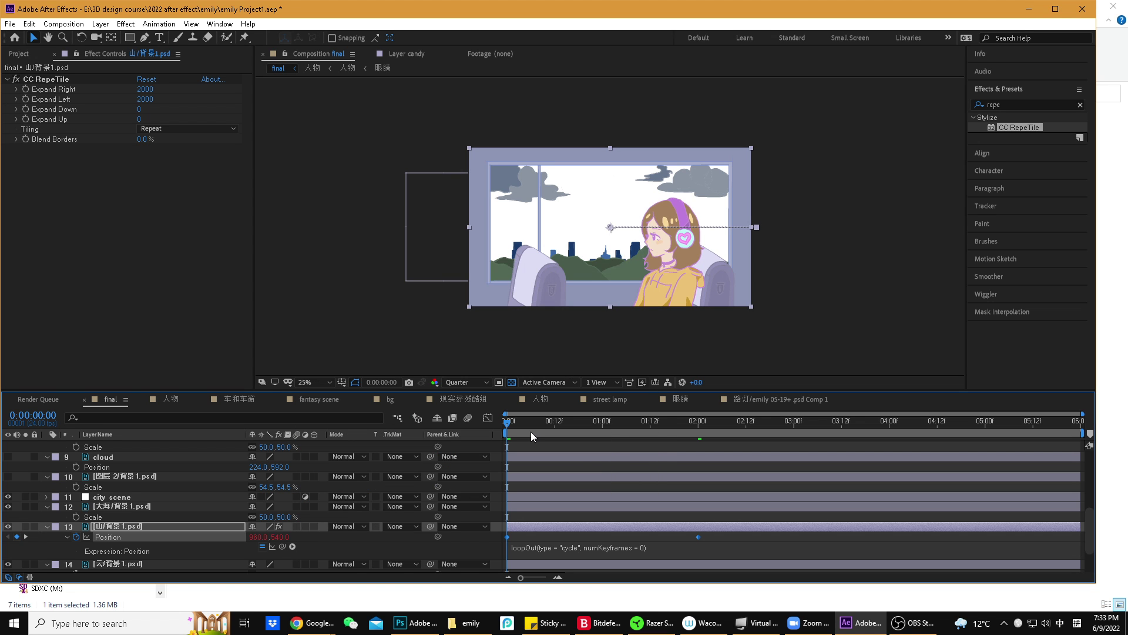
- Preview the looping mountains and compare the frames on either side of the loop point at 0:00:02:00
key("space")
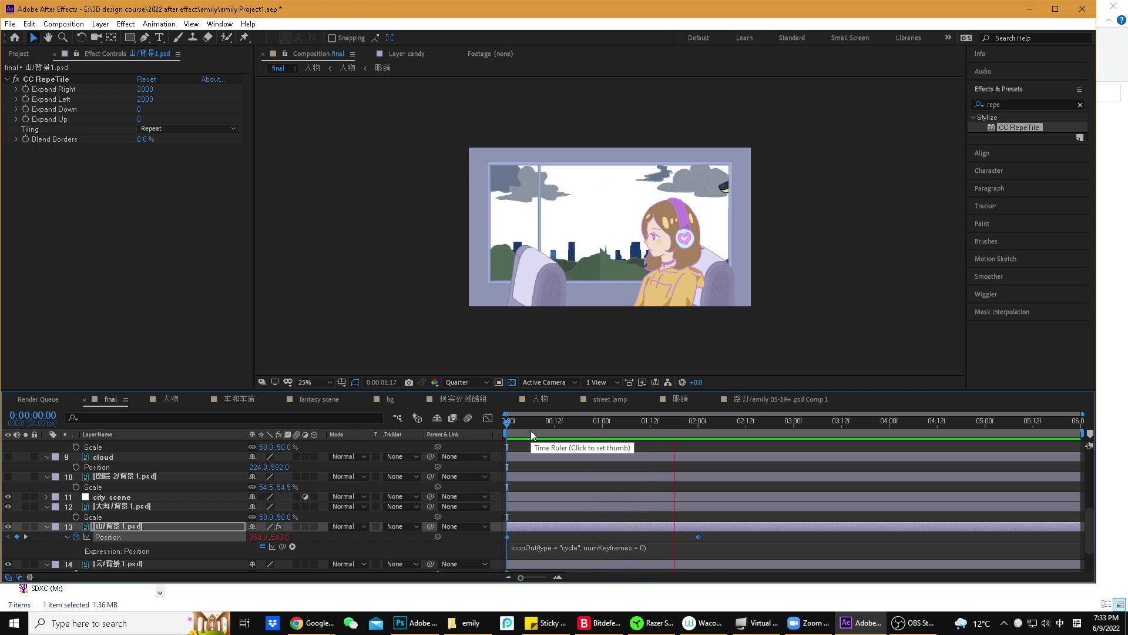
left_click(696, 422)
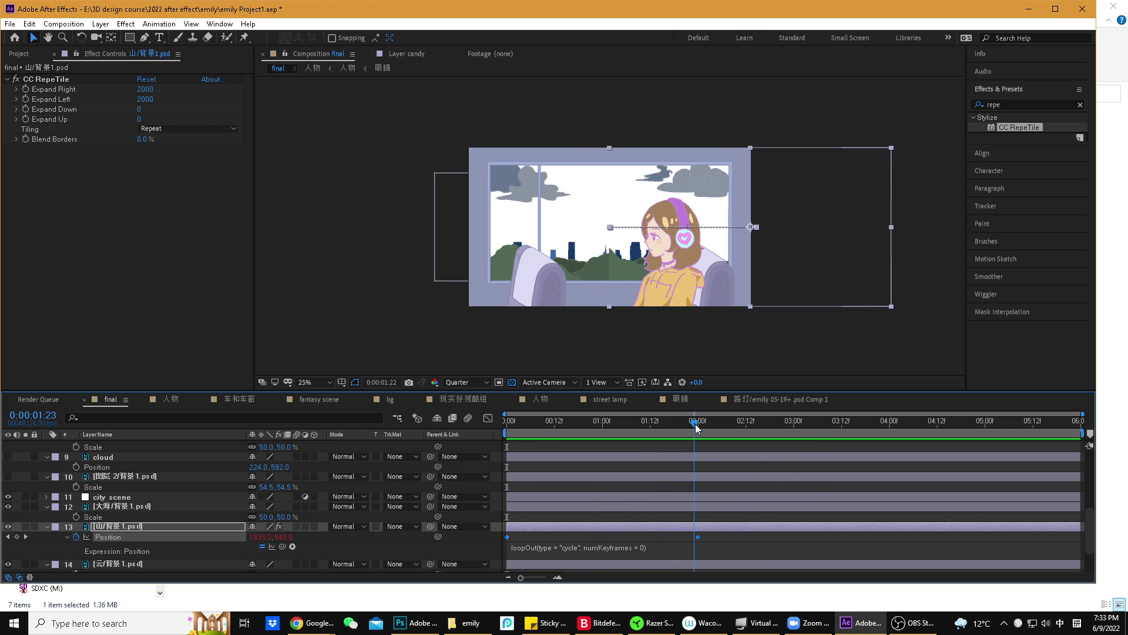
left_click(699, 423)
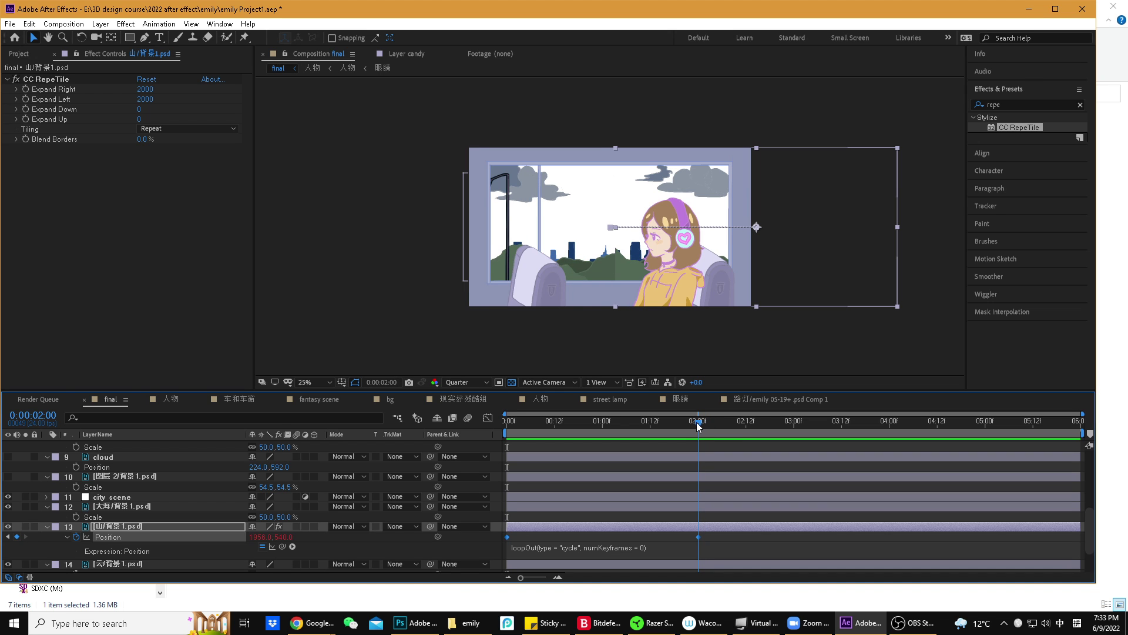
left_click(702, 422)
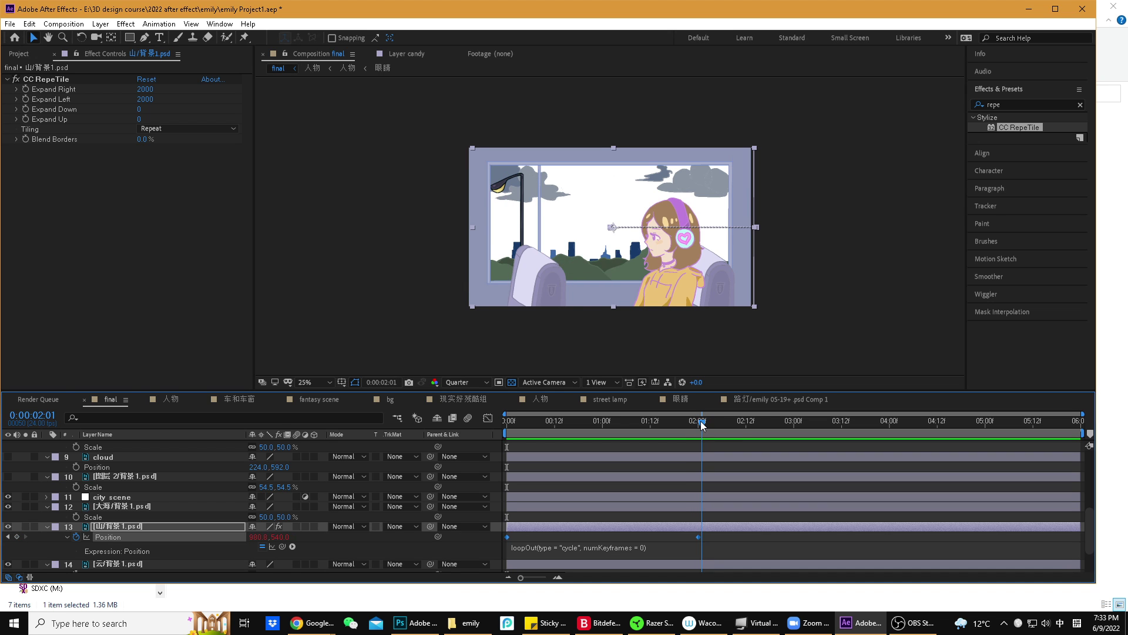
left_click(698, 422)
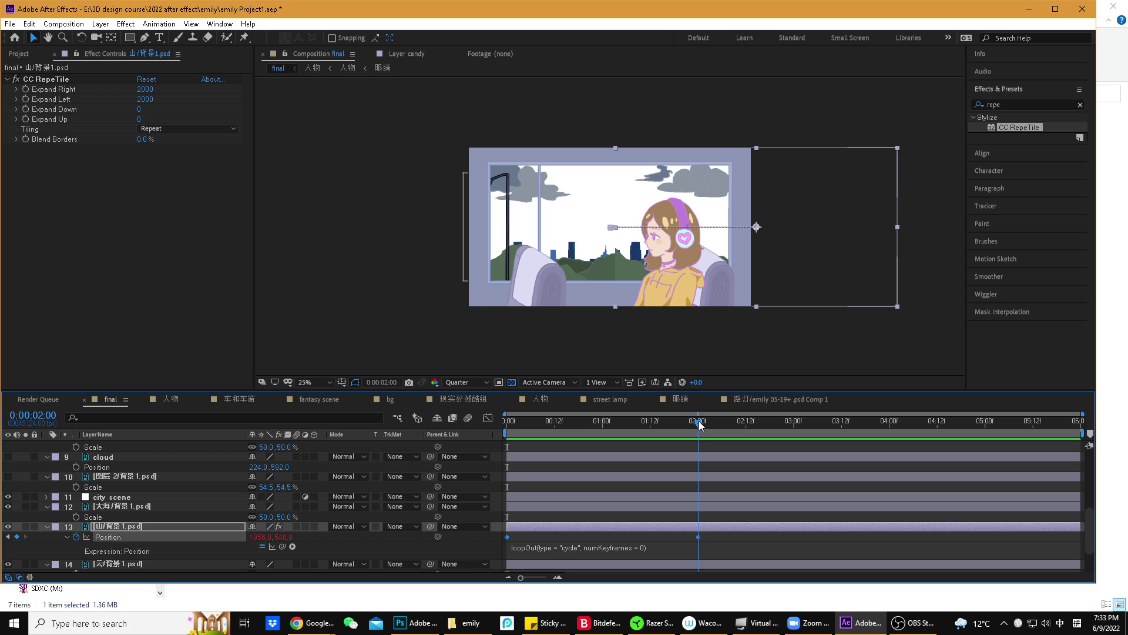
left_click(700, 422)
- Solo the mountain layer, compare its first and last loop frames, and shift its Position at 0:00:02:00 right to x about 2880
left_click(26, 526)
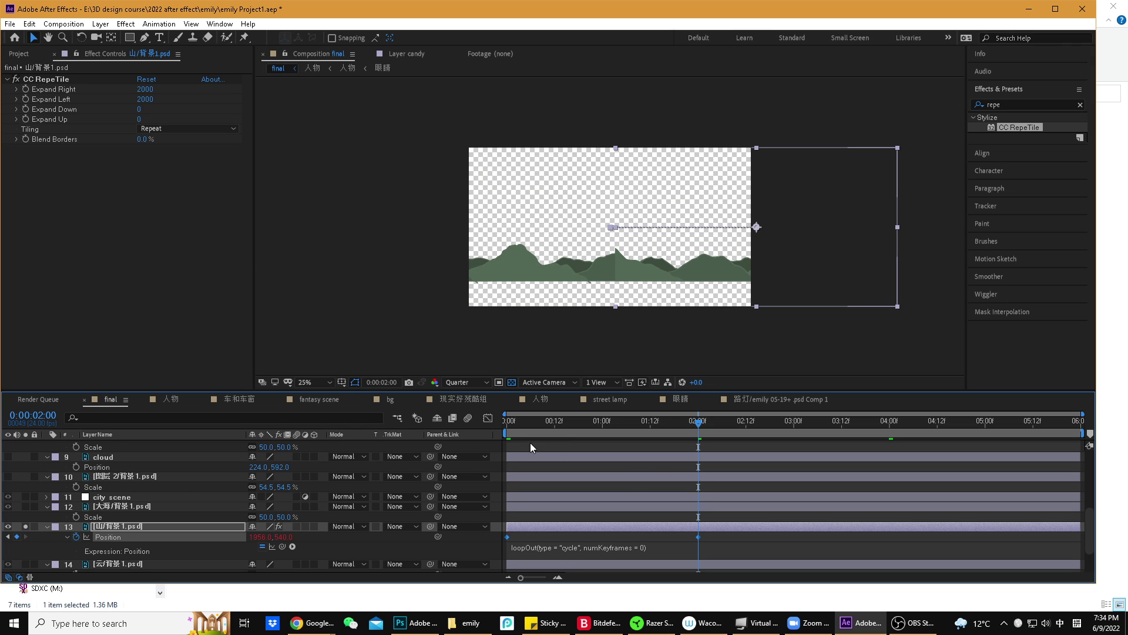
left_click(505, 421)
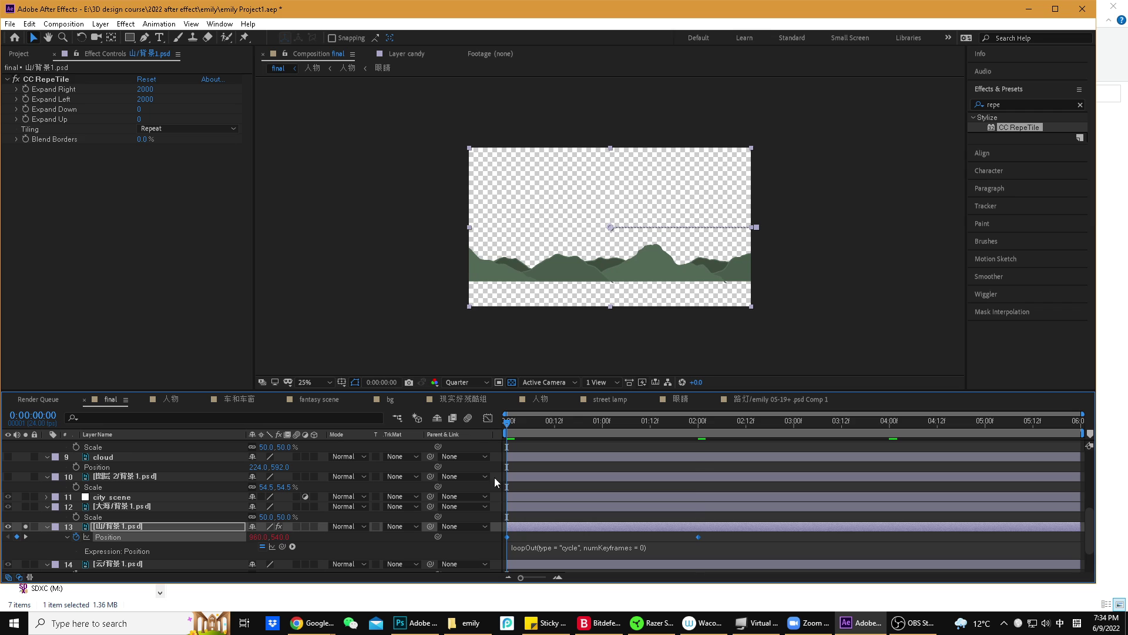
left_click(701, 423)
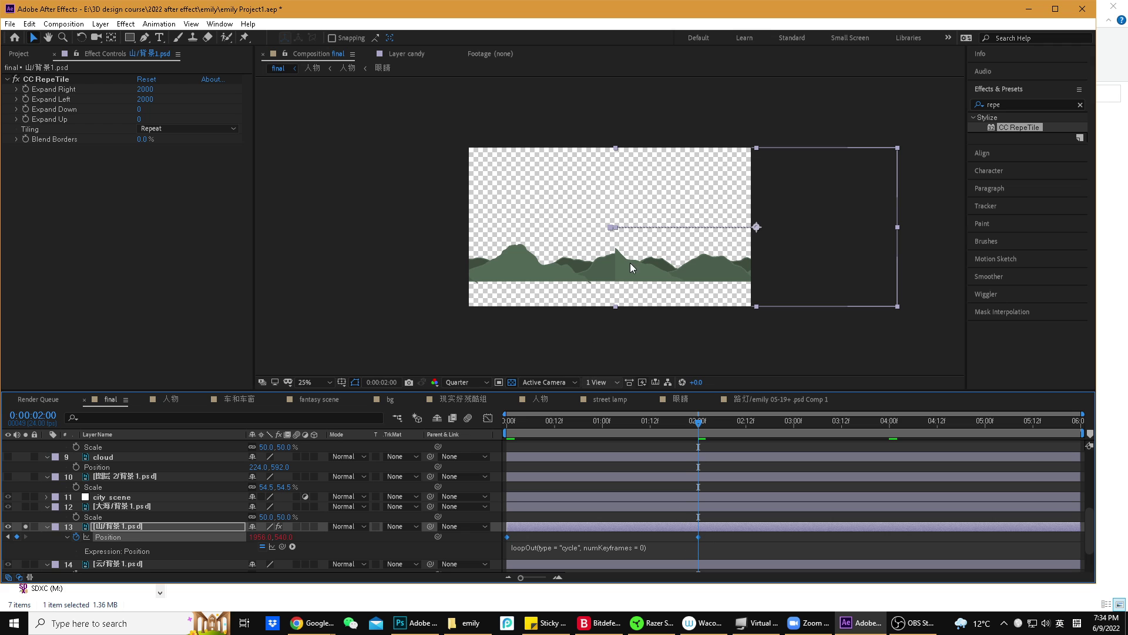
left_click_drag(697, 420, 698, 421)
left_click_drag(618, 270, 756, 281)
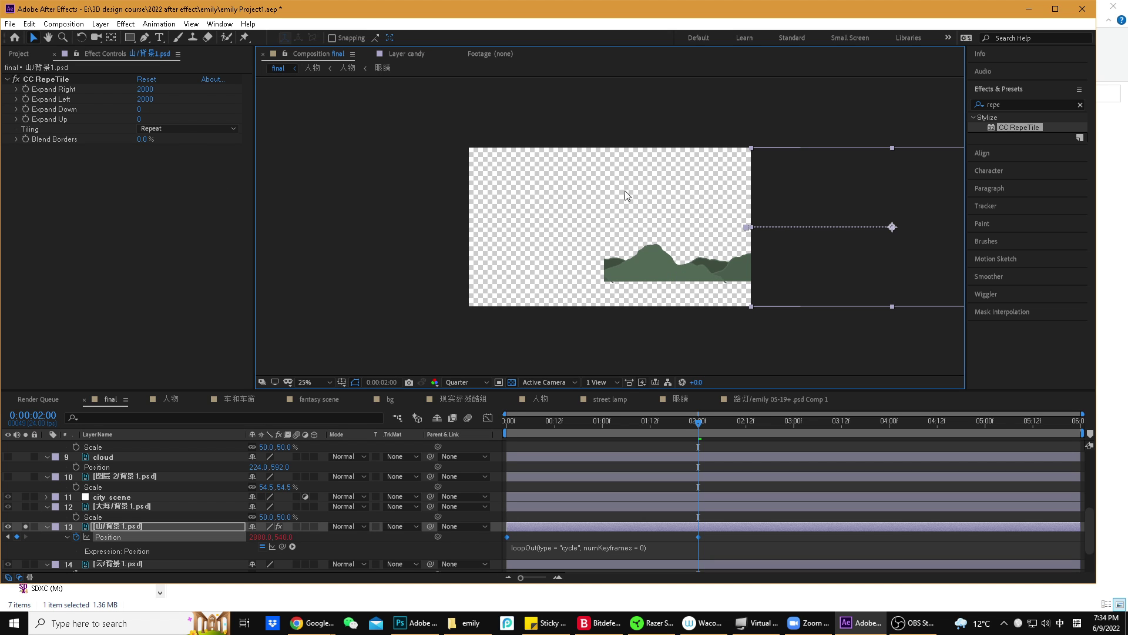
- Set the mountain layer's CC RepeTile Expand Left to 3856 and shift its Position at 0:00:00:00 to 960, 540
left_click_drag(144, 103, 607, 135)
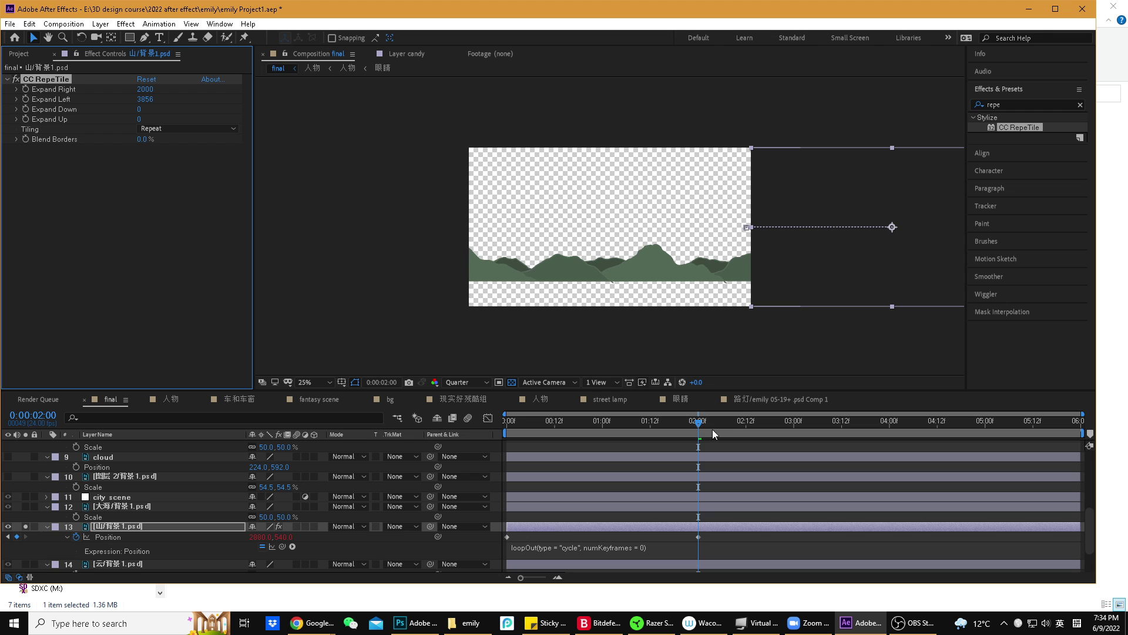
left_click_drag(699, 421, 380, 404)
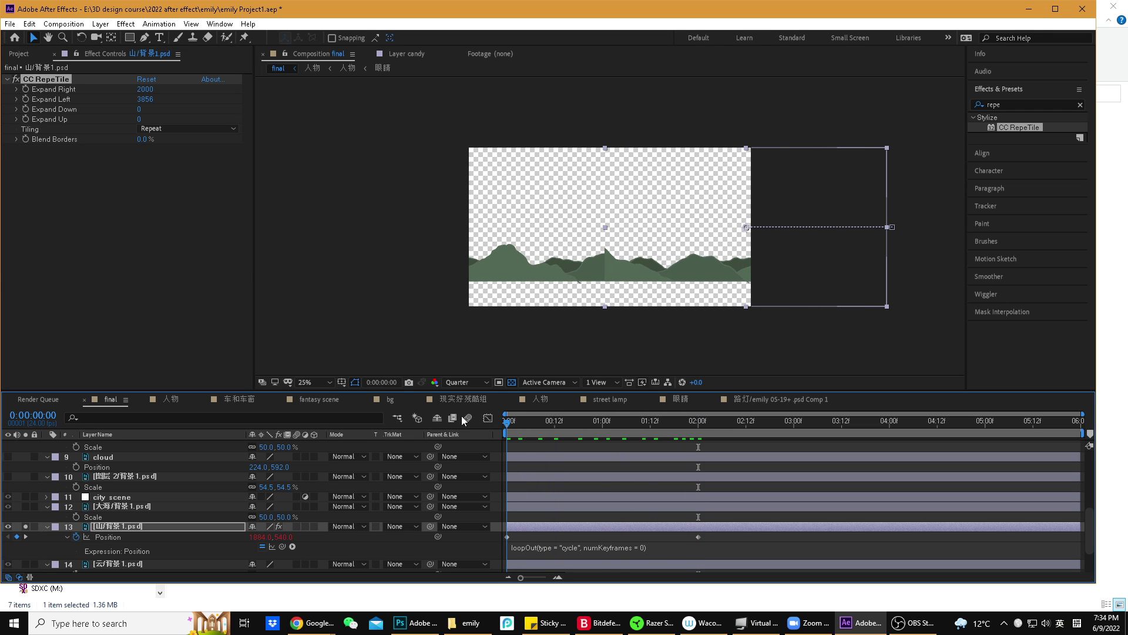
left_click_drag(509, 422, 442, 415)
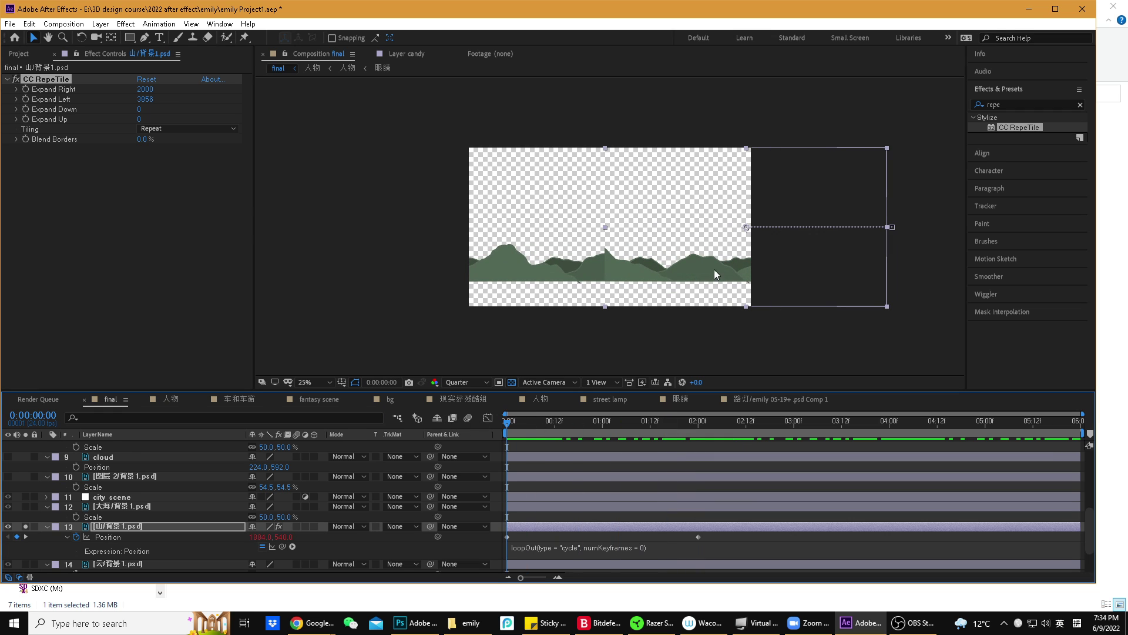
left_click_drag(688, 278, 552, 285)
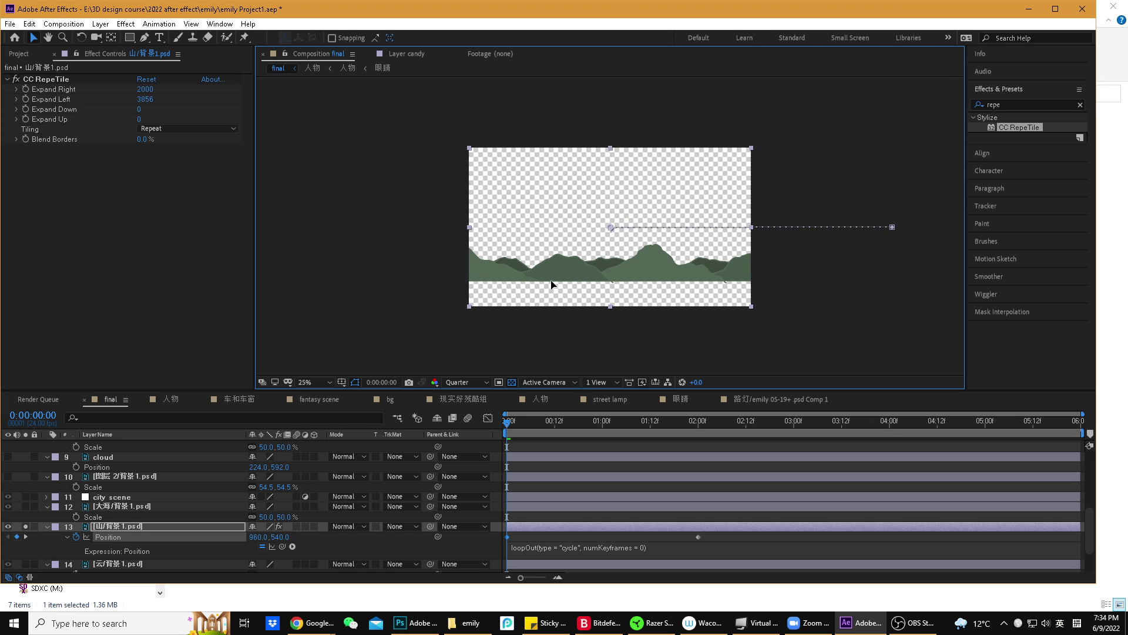
- Compare the soloed mountain layer's frames at 0:00:00:00 and 0:00:02:00 and scrub back through the loop
left_click_drag(513, 421, 697, 439)
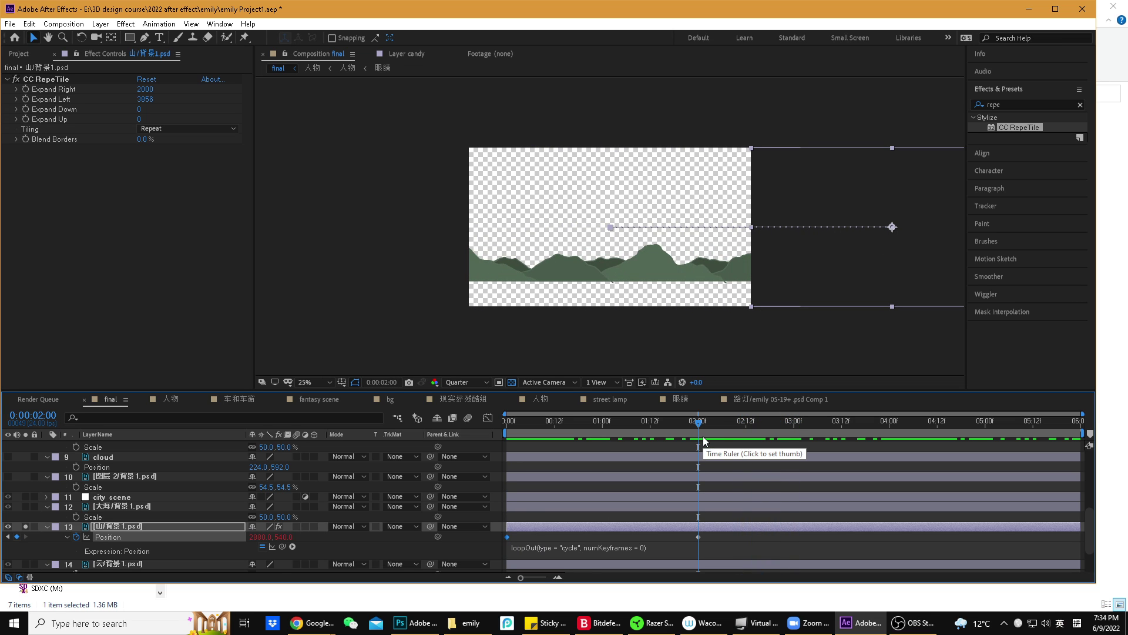
left_click(706, 422)
left_click_drag(700, 426, 675, 412)
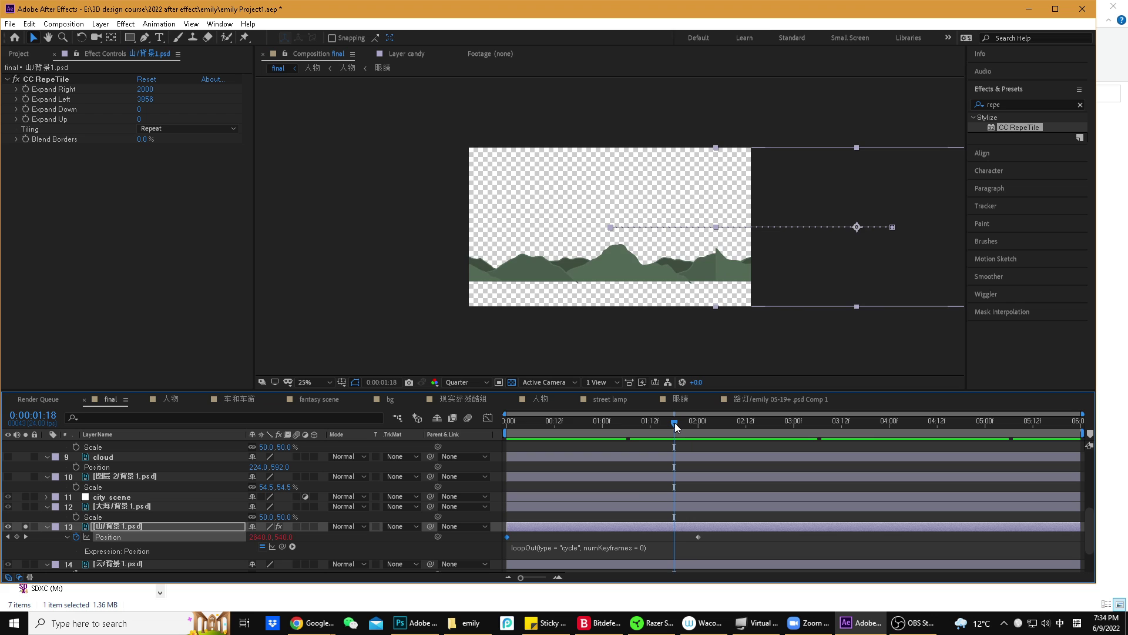
left_click_drag(675, 422, 531, 441)
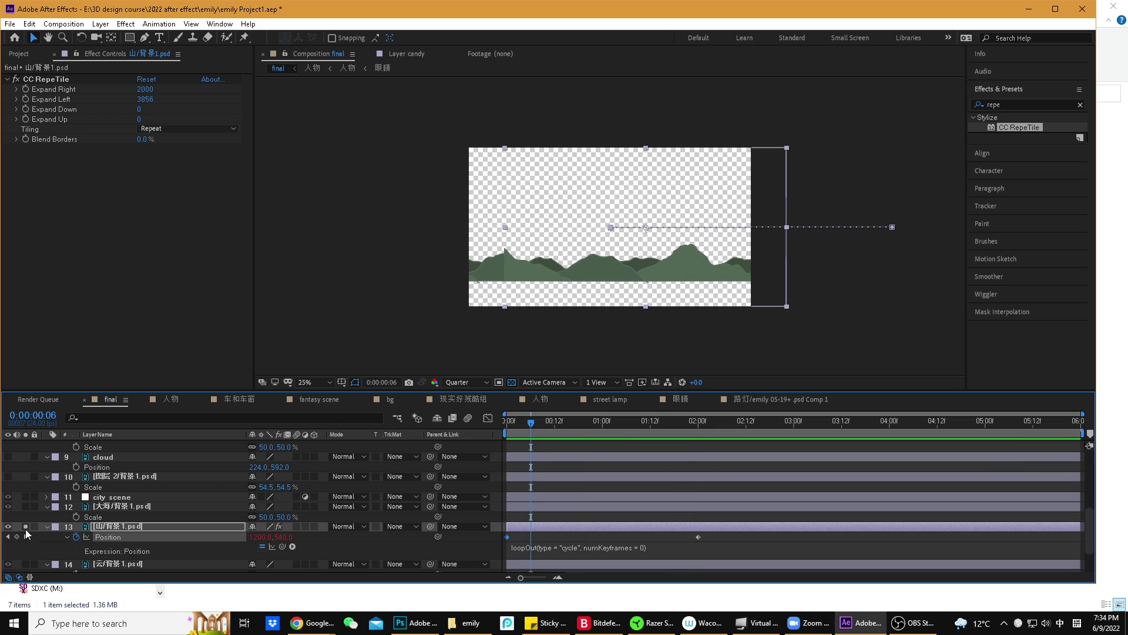
- Turn off the mountain layer's solo and preview the mountains scrolling in the complete train window scene
left_click(25, 527)
key("space")
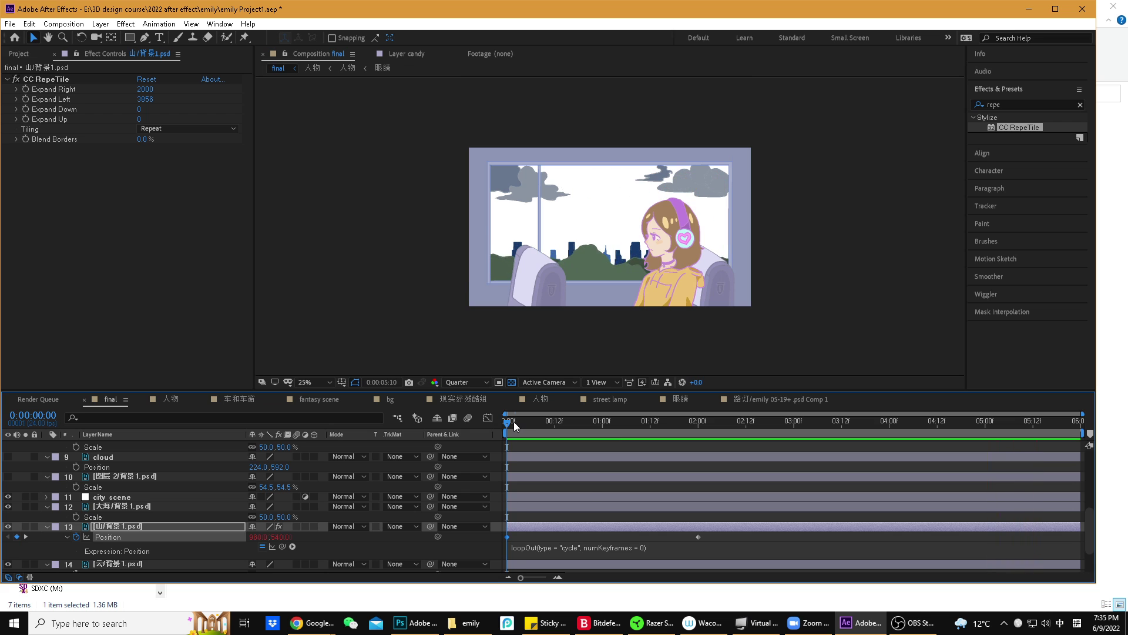
key("space")
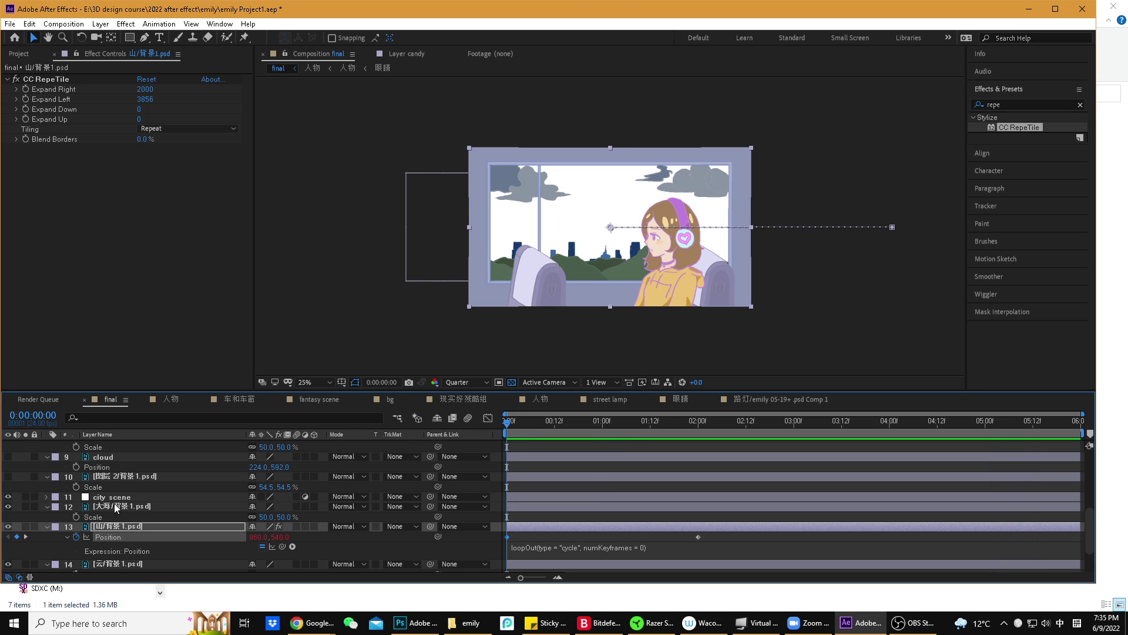
- Examine the thumbnails of the imported PSD artwork in the project for another element to scroll past the window
left_click(126, 526)
left_click(23, 54)
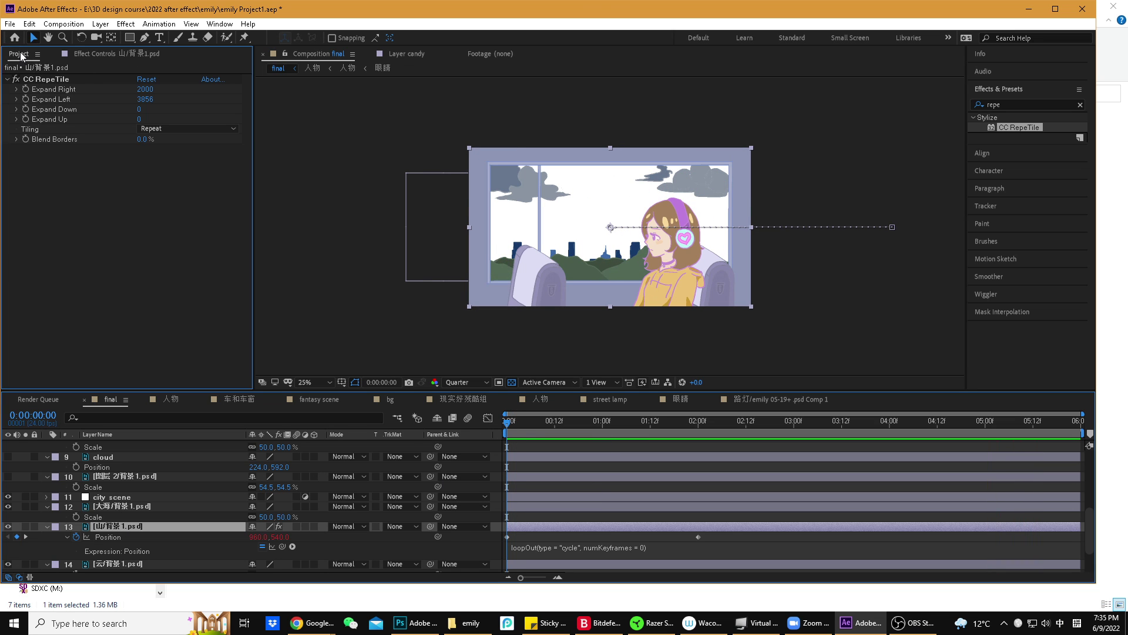
left_click(80, 229)
left_click(84, 239)
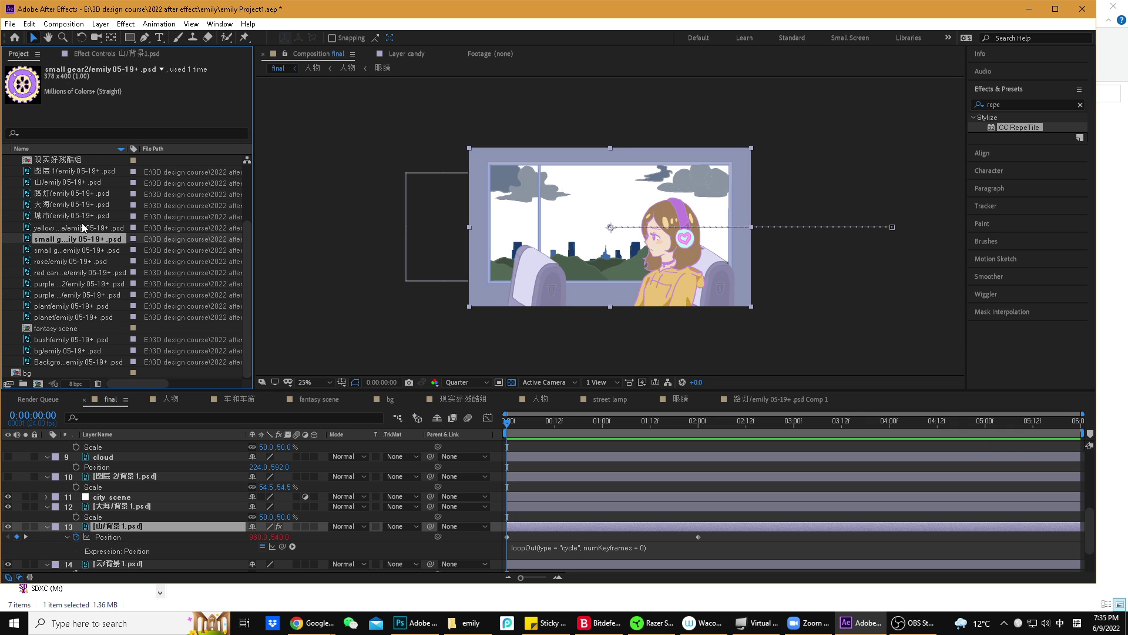
left_click(82, 225)
left_click(78, 215)
left_click(79, 194)
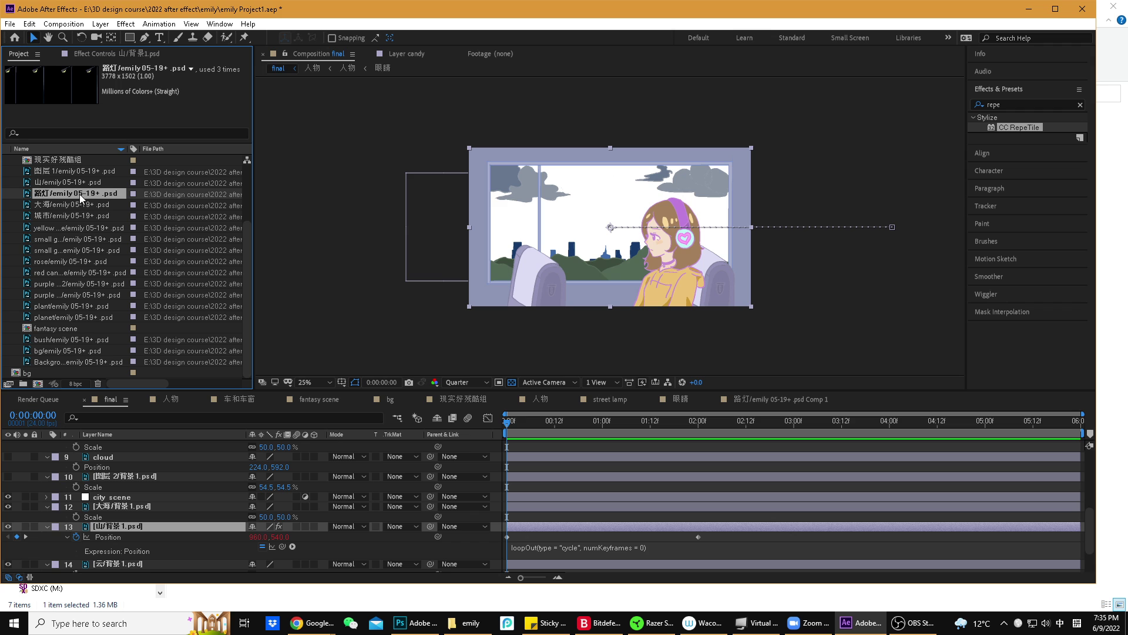
left_click(75, 200)
left_click(72, 183)
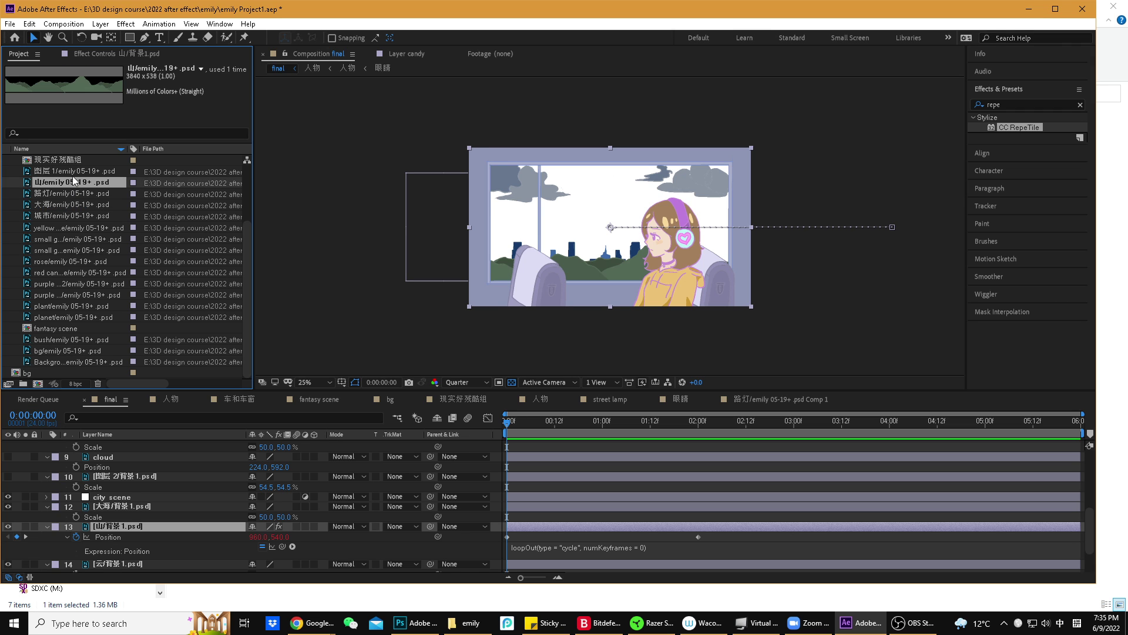
left_click(72, 172)
left_click(78, 215)
left_click(76, 238)
left_click(75, 254)
left_click(72, 272)
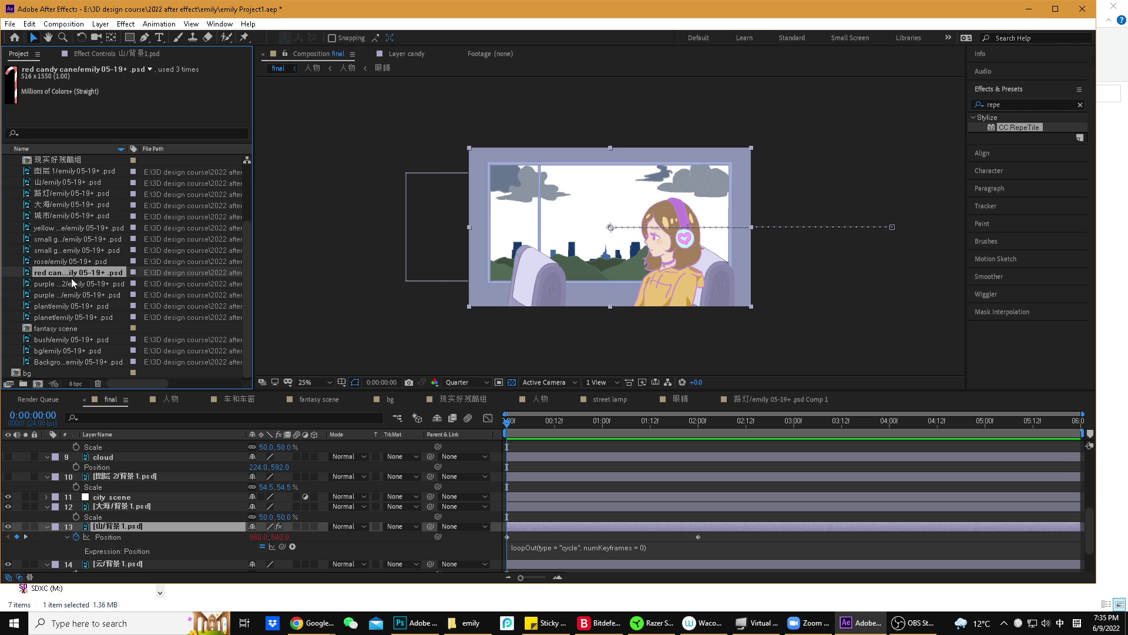
left_click(71, 295)
left_click(70, 305)
left_click(68, 316)
left_click(72, 306)
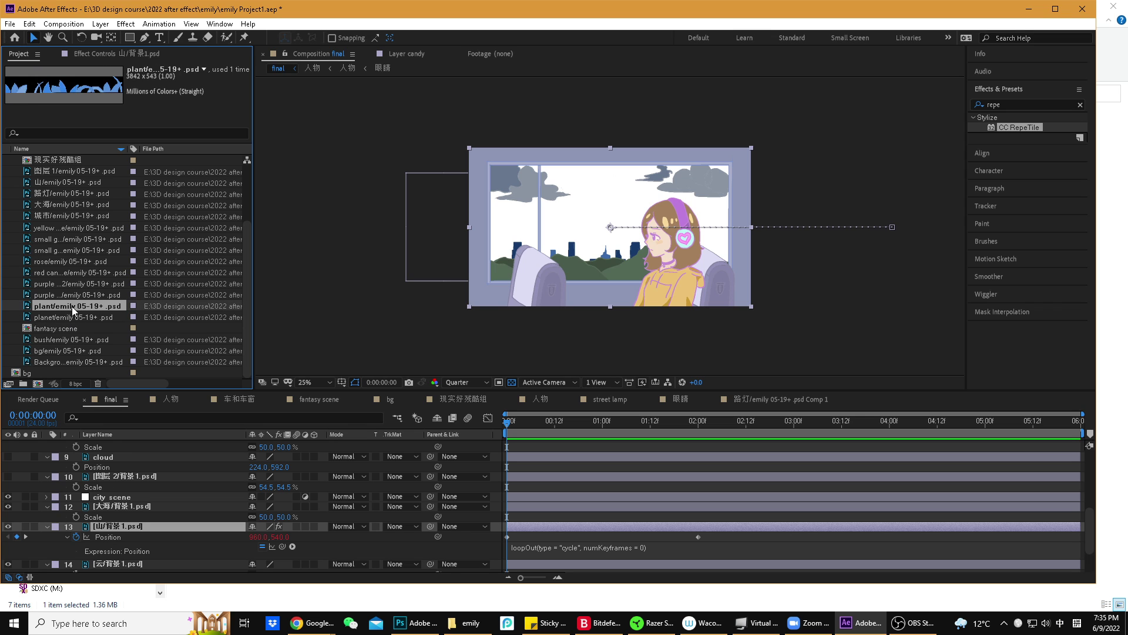
left_click(69, 317)
left_click(68, 340)
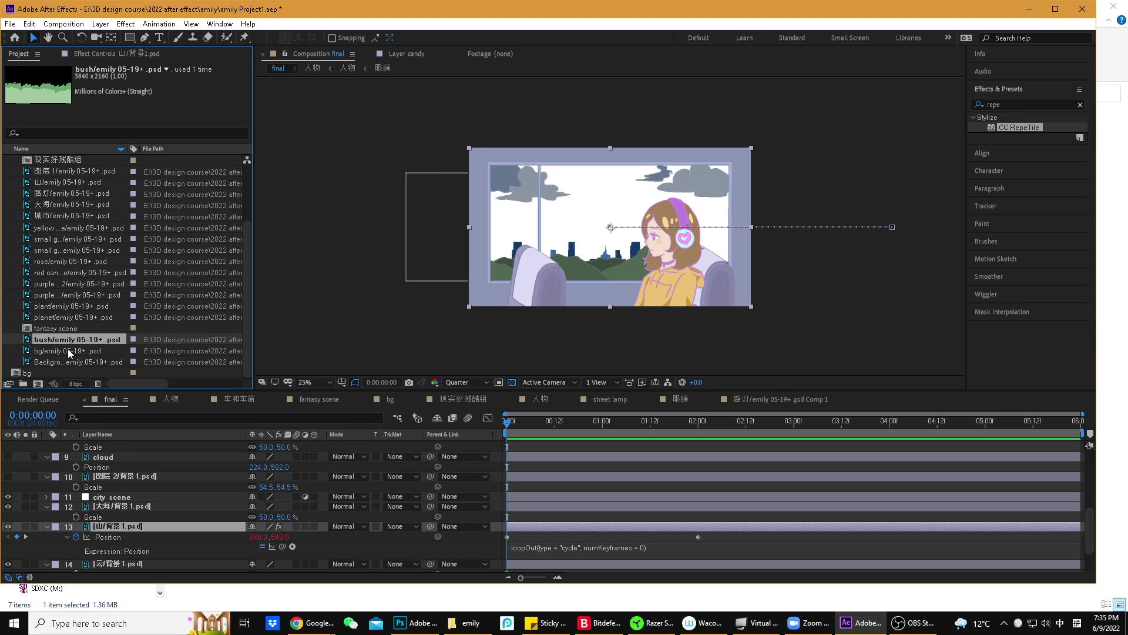
left_click(68, 346)
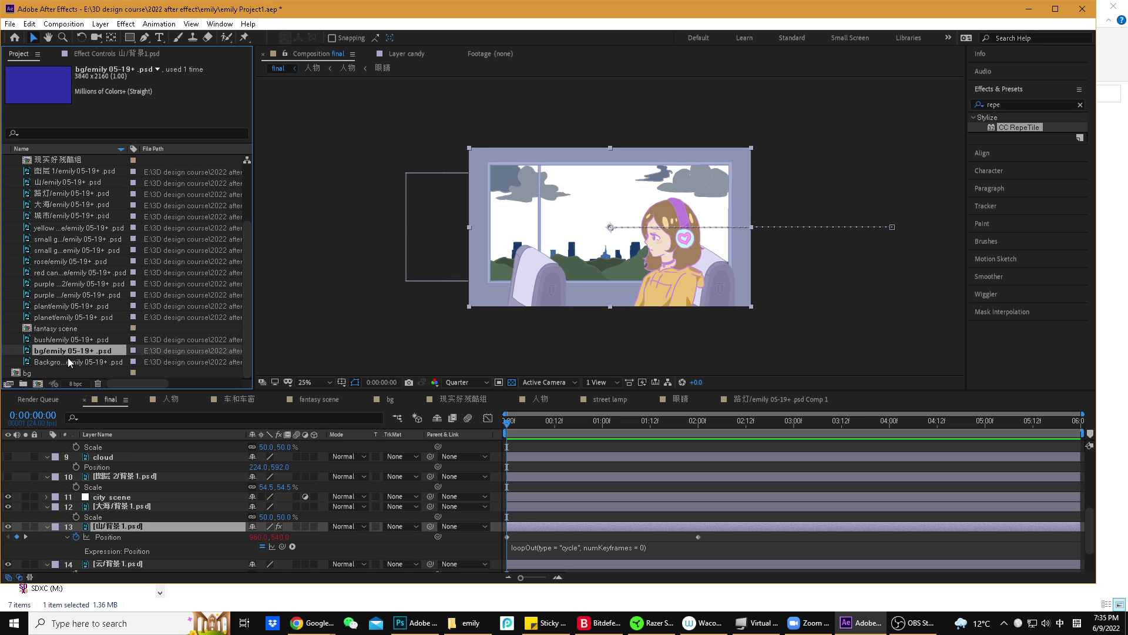
left_click(78, 319)
- Add the plant PSD footage directly above the mountain layer in the final composition and scale it to 50%
left_click(82, 306)
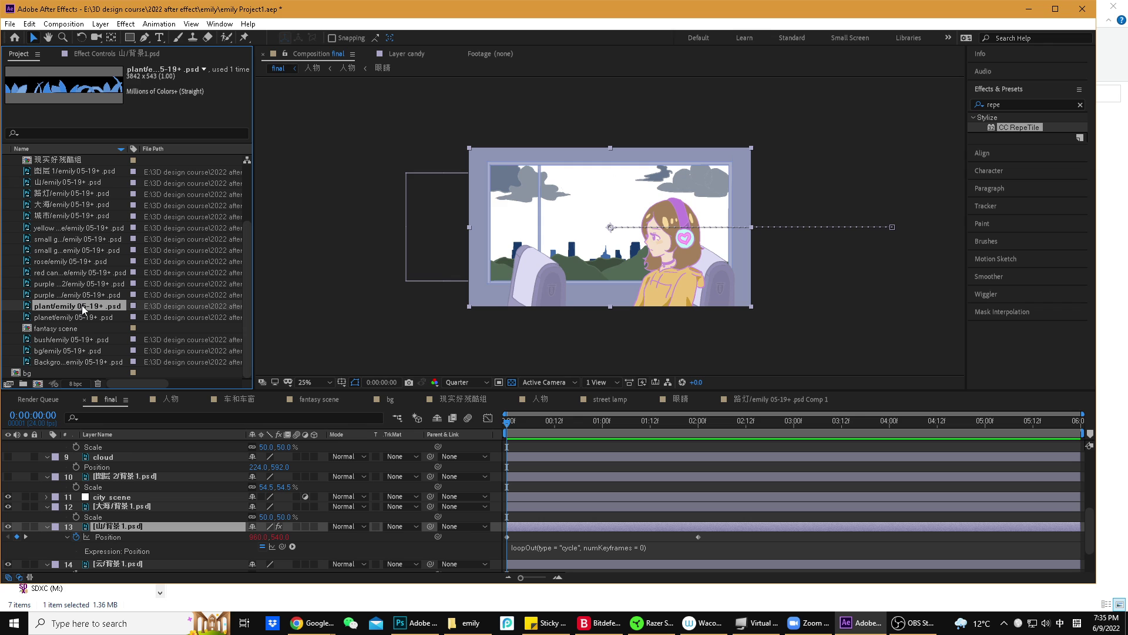
left_click_drag(82, 305, 90, 521)
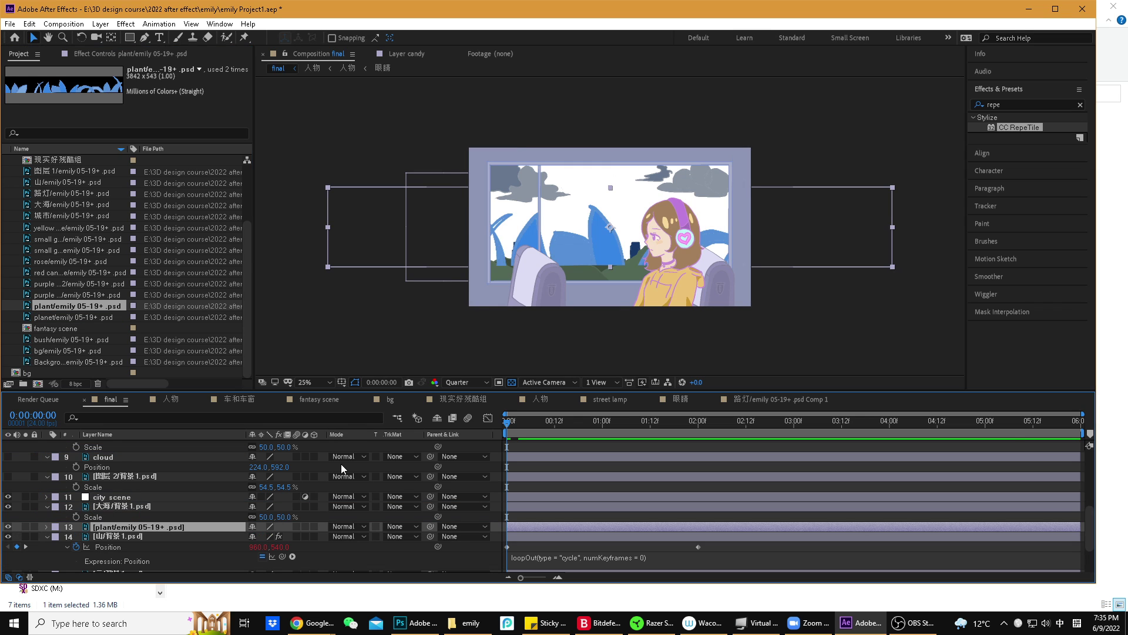
key("s")
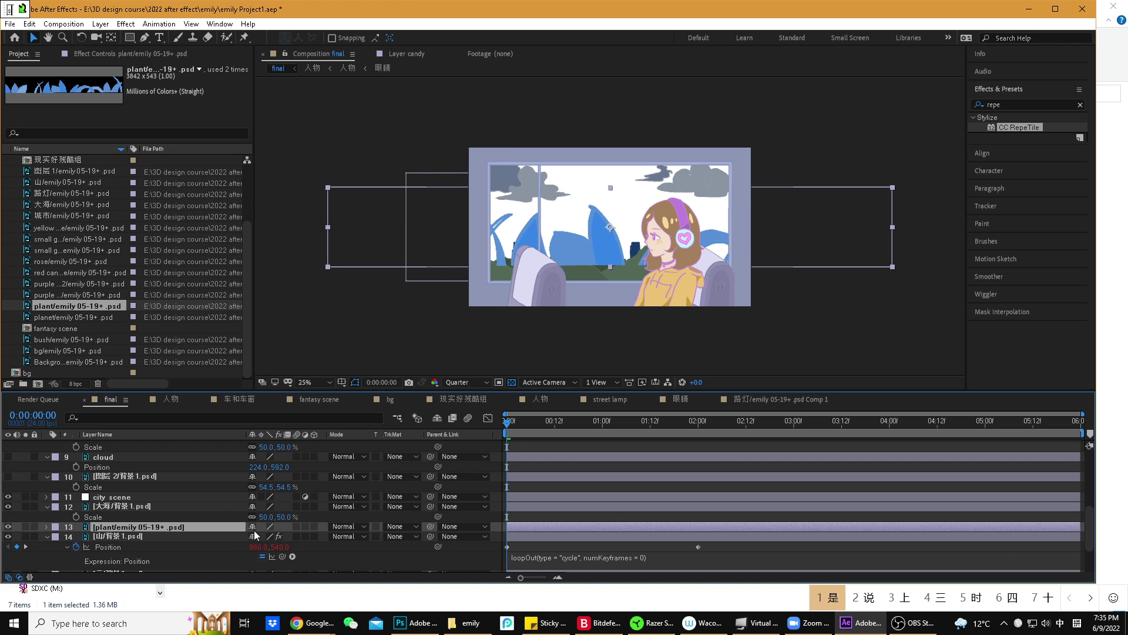
key("shift")
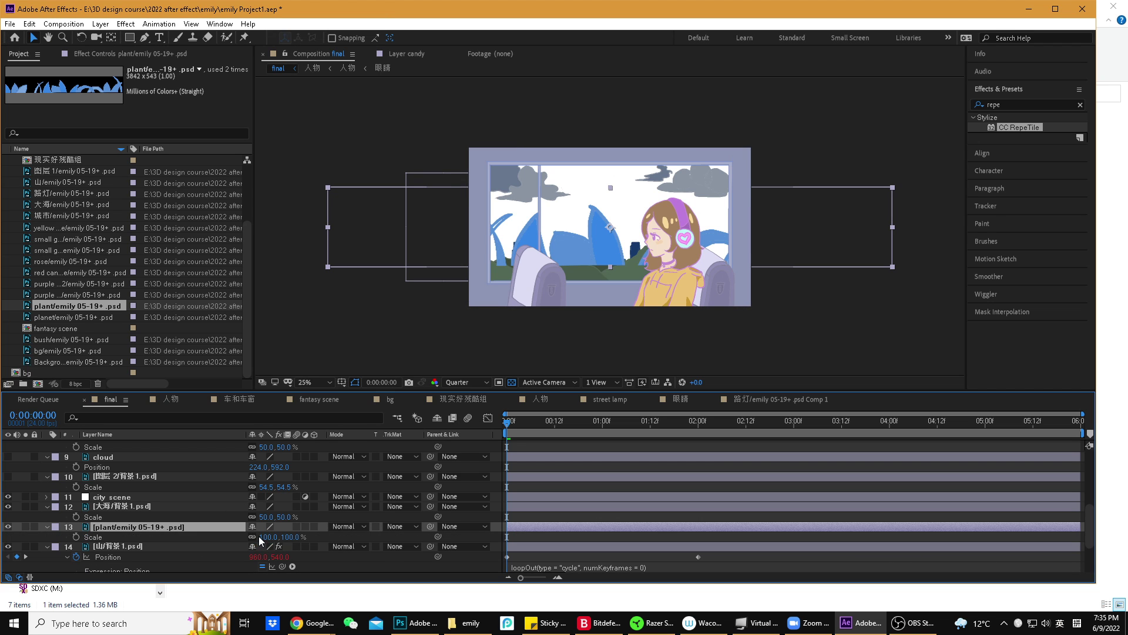
left_click_drag(263, 537, 242, 543)
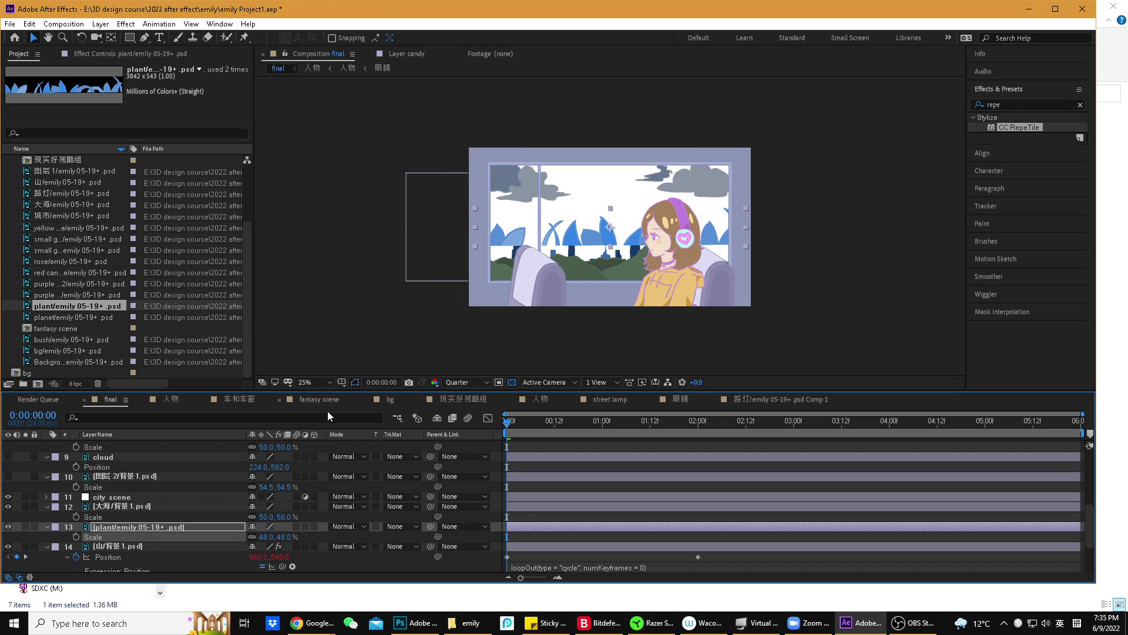
key("ctrl+z")
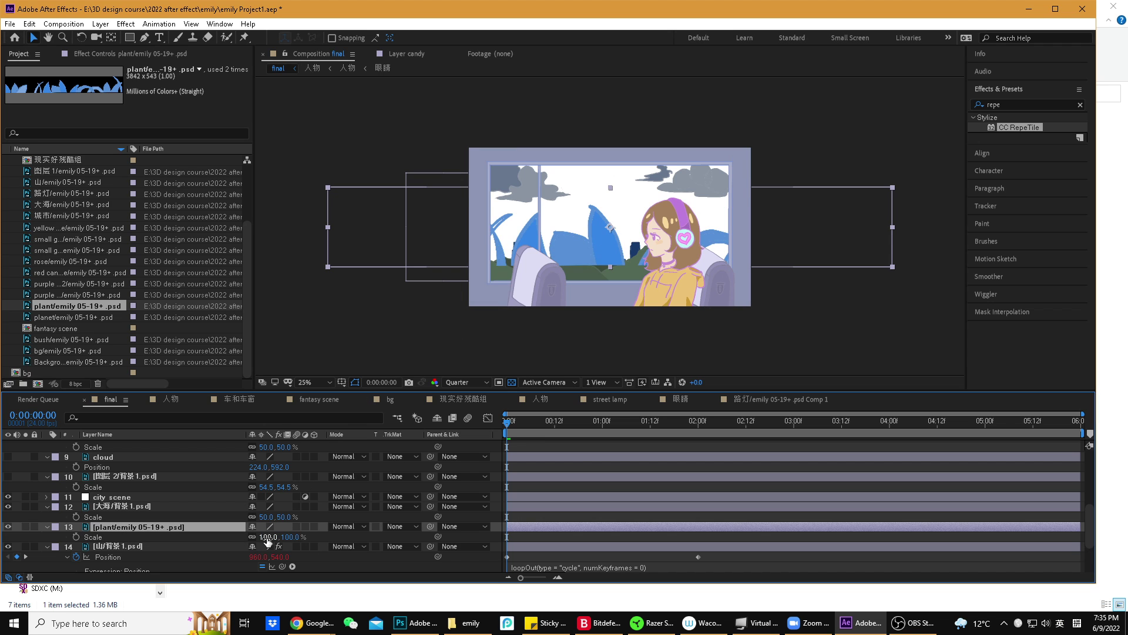
left_click_drag(266, 536, 239, 540)
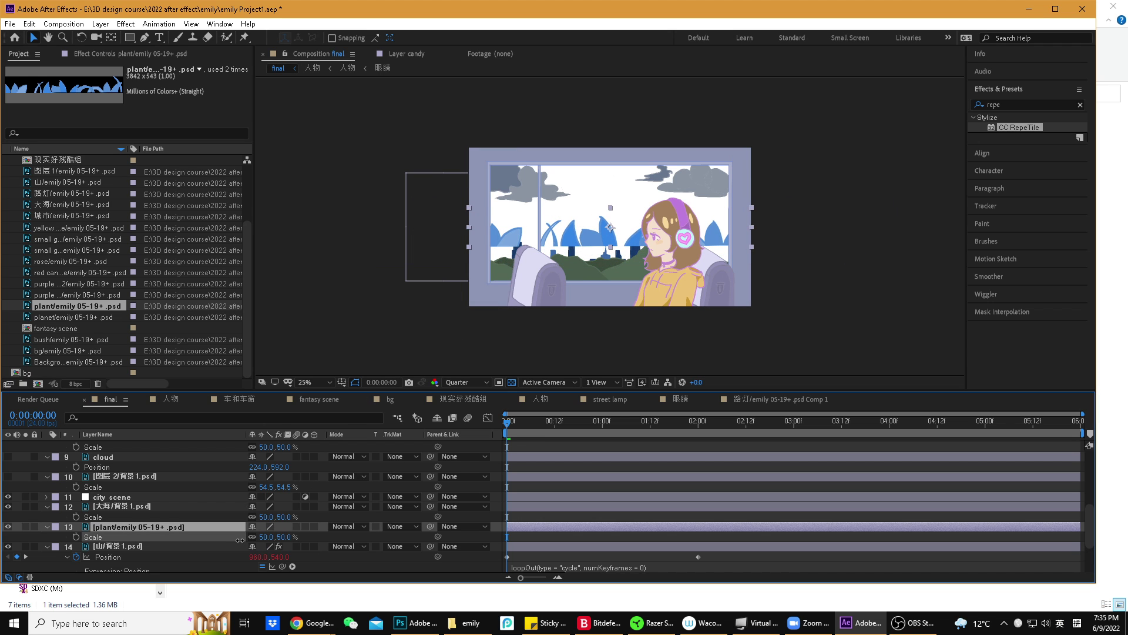
- Align the plant layer with the window's lower edge at Position 960, 668 and stretch its vertical scale to about 92.7%
left_click_drag(598, 242, 599, 276)
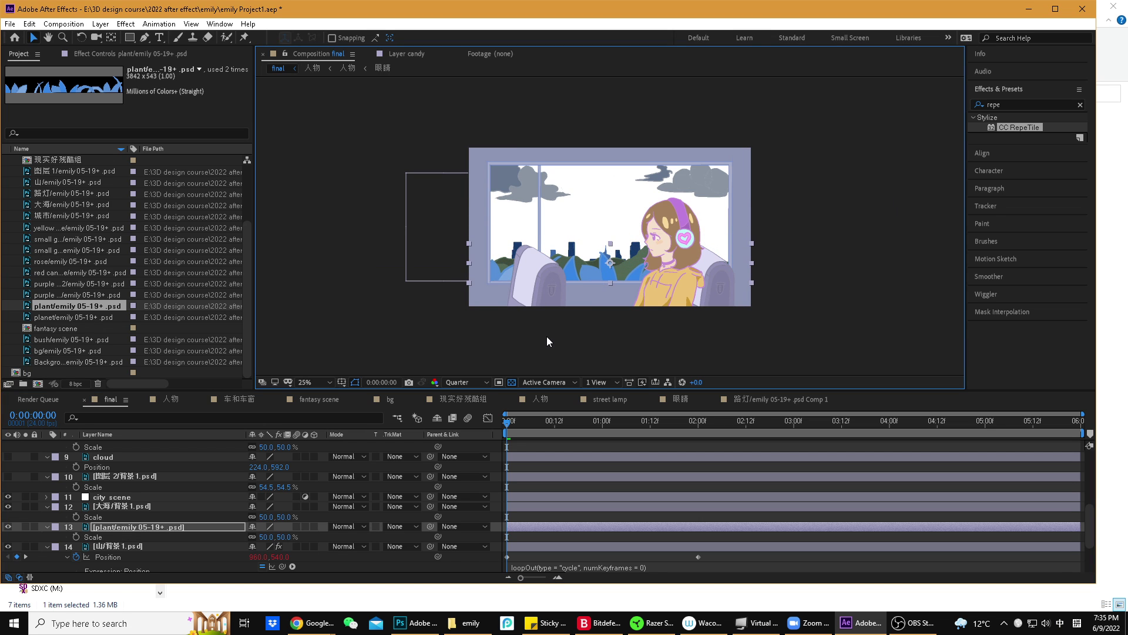
left_click_drag(611, 243, 612, 229)
left_click_drag(609, 273, 611, 260)
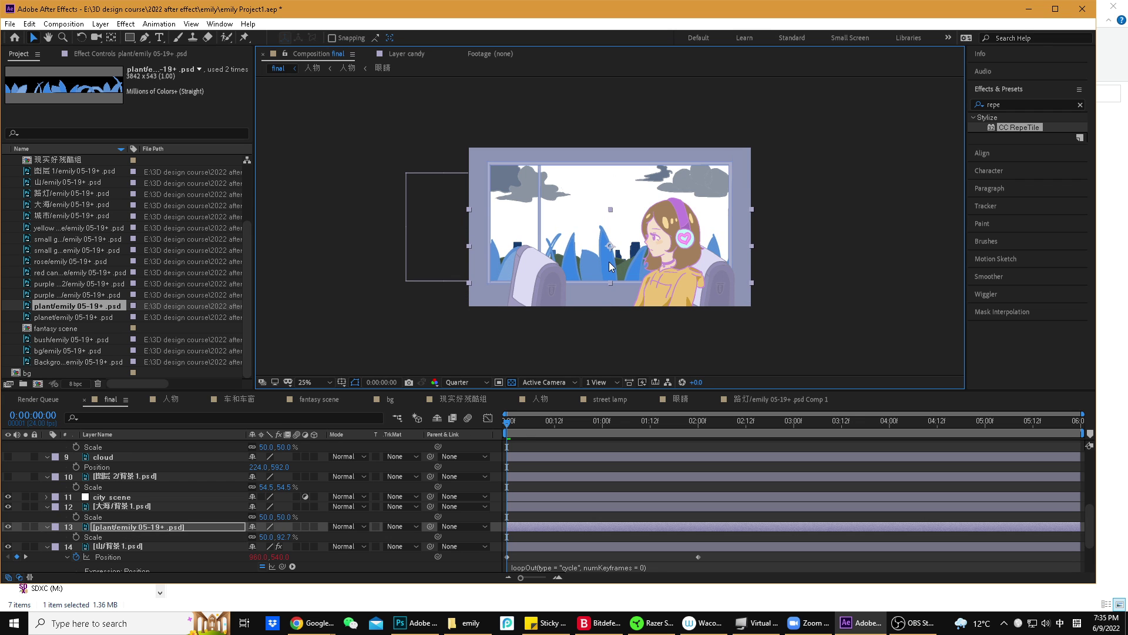
key("shift")
- Solo the plant and mountain layers together
left_click(26, 506)
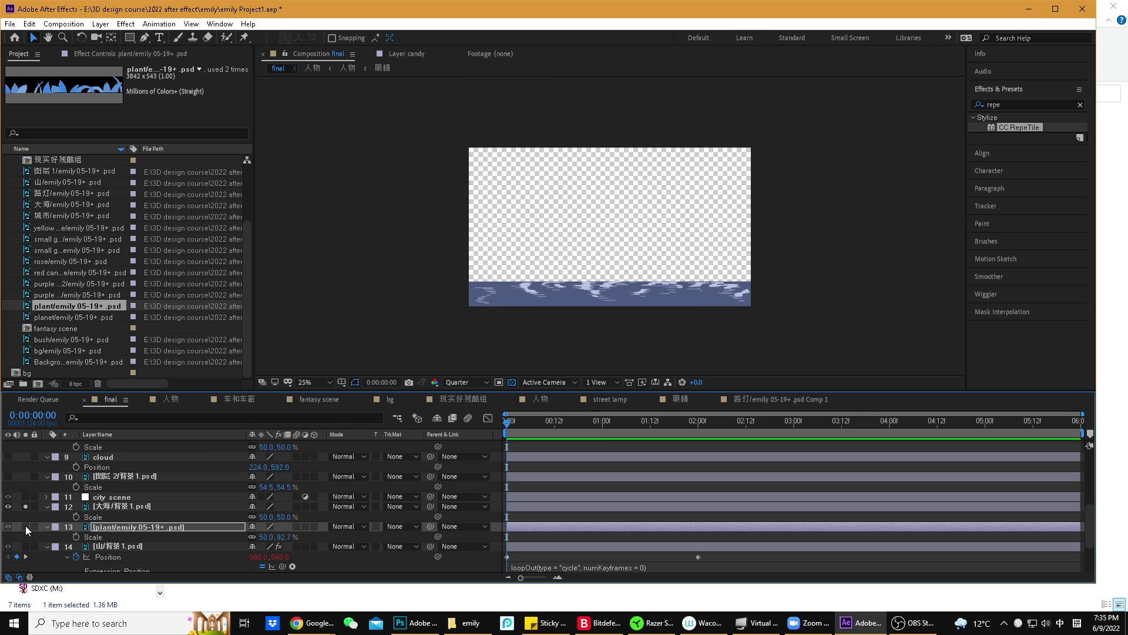
left_click(24, 506)
left_click(26, 527)
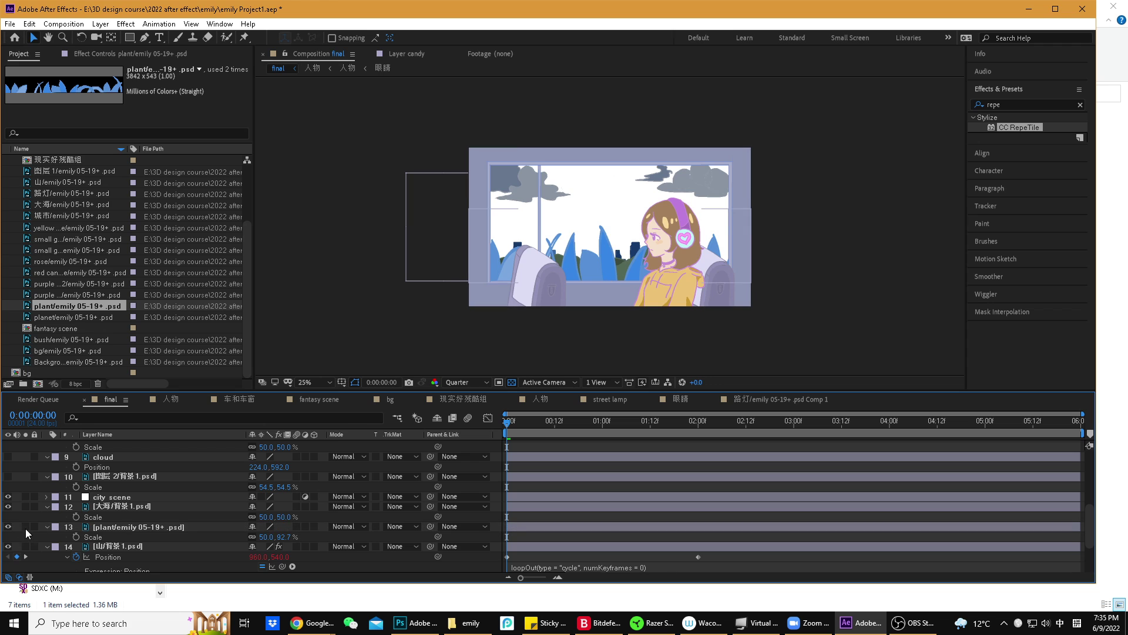
left_click(26, 546)
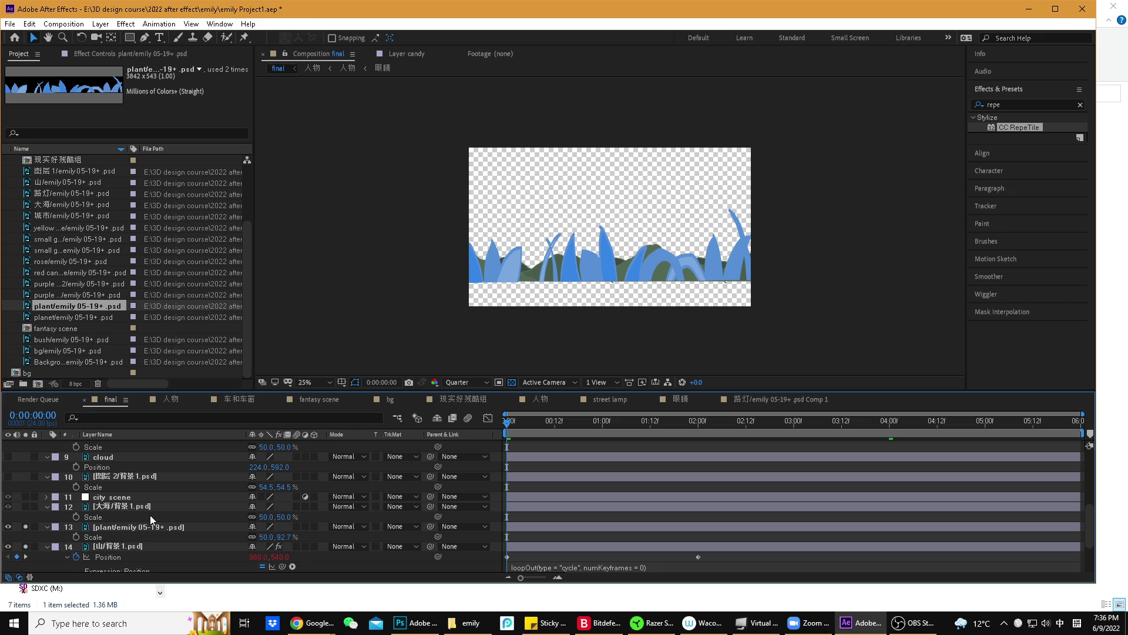
- Keyframe the plant layer's Position at 960, 668 at 0:00:00:00 and at 2880, 668 at 0:00:02:00
left_click(125, 525)
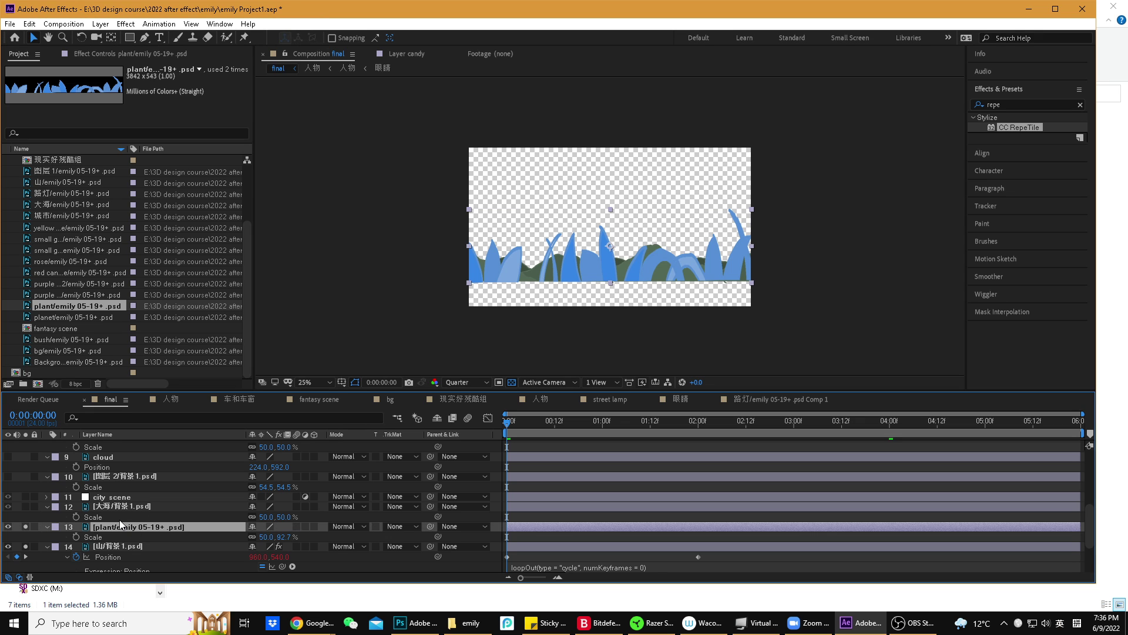
key("p")
left_click(76, 537)
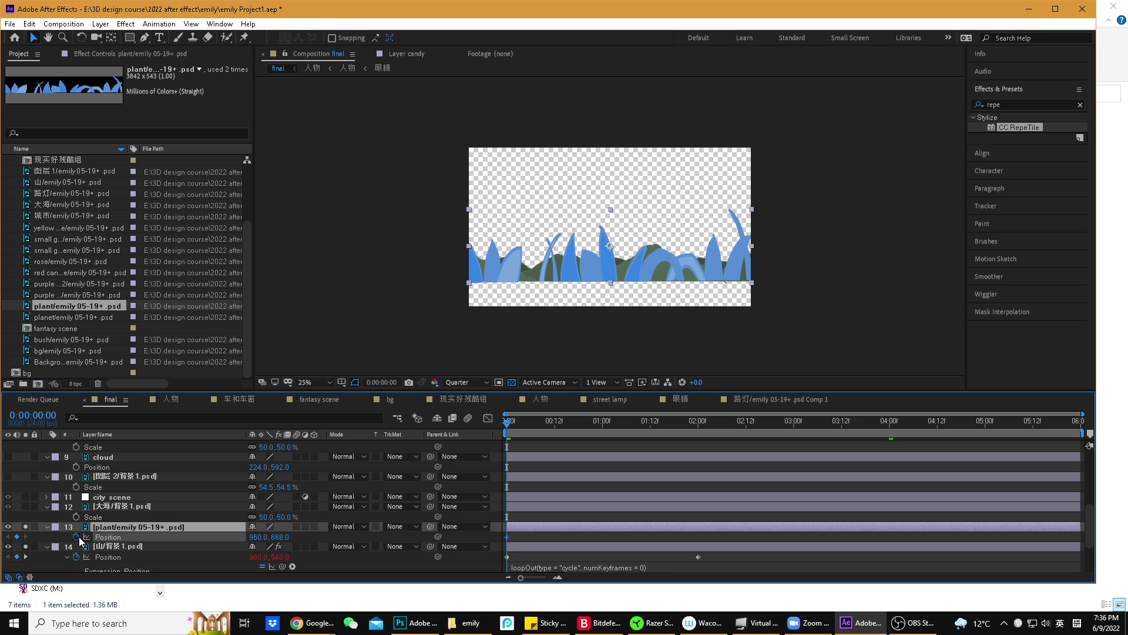
left_click_drag(569, 424, 697, 433)
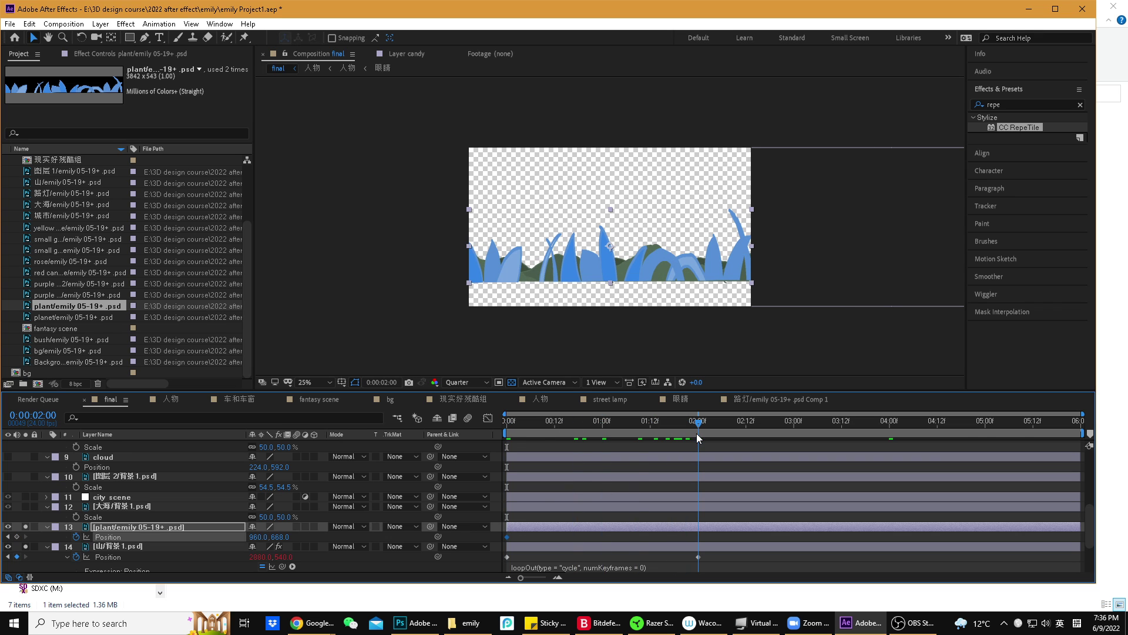
left_click(571, 273)
key("shift")
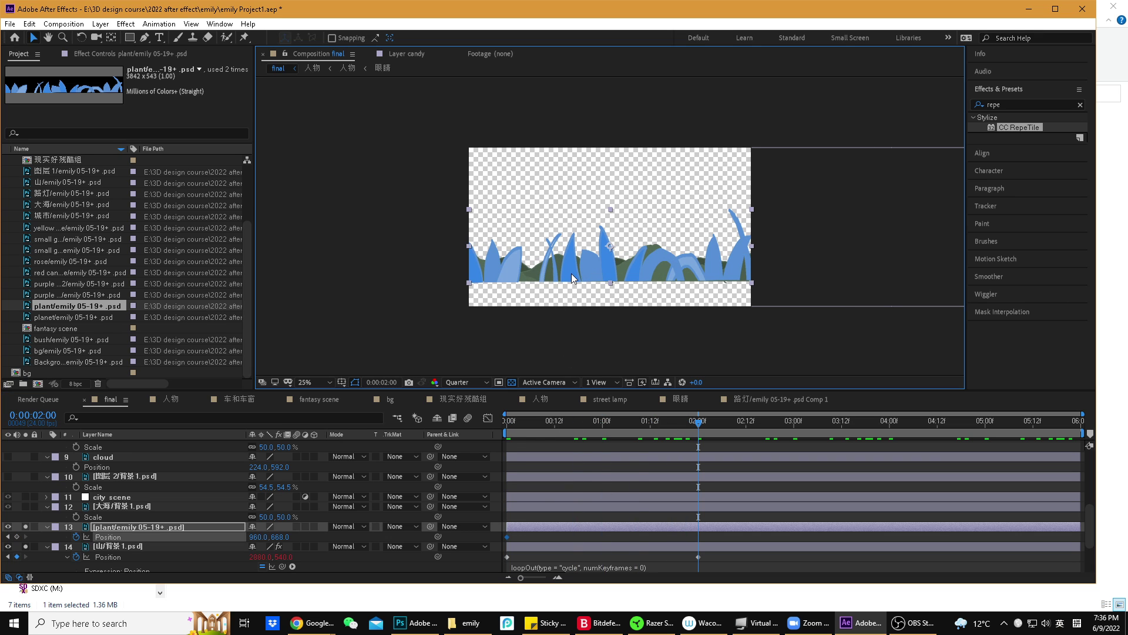
left_click_drag(571, 274, 855, 289)
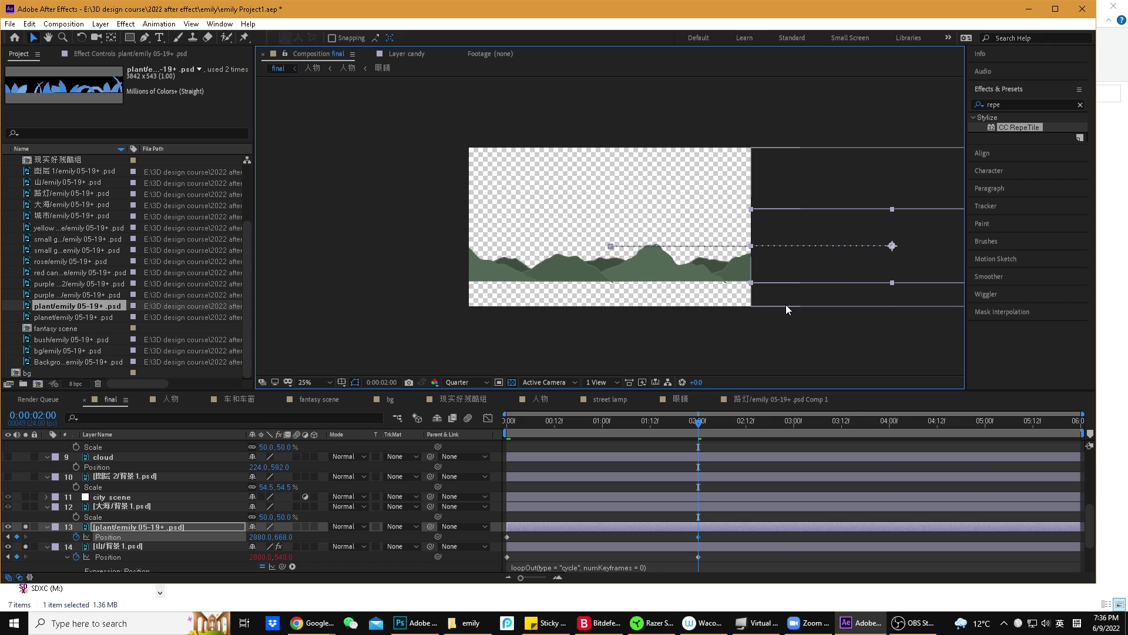
- Apply CC RepeTile to the plant layer and set Expand Left to 3880
left_click(149, 521)
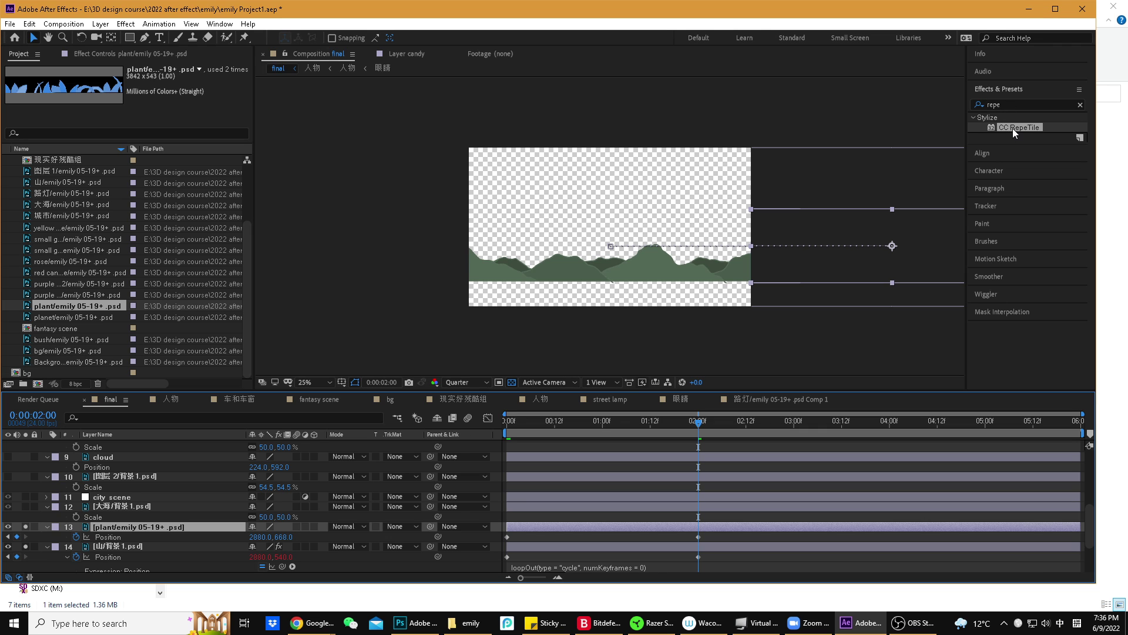
left_click_drag(1016, 125, 150, 527)
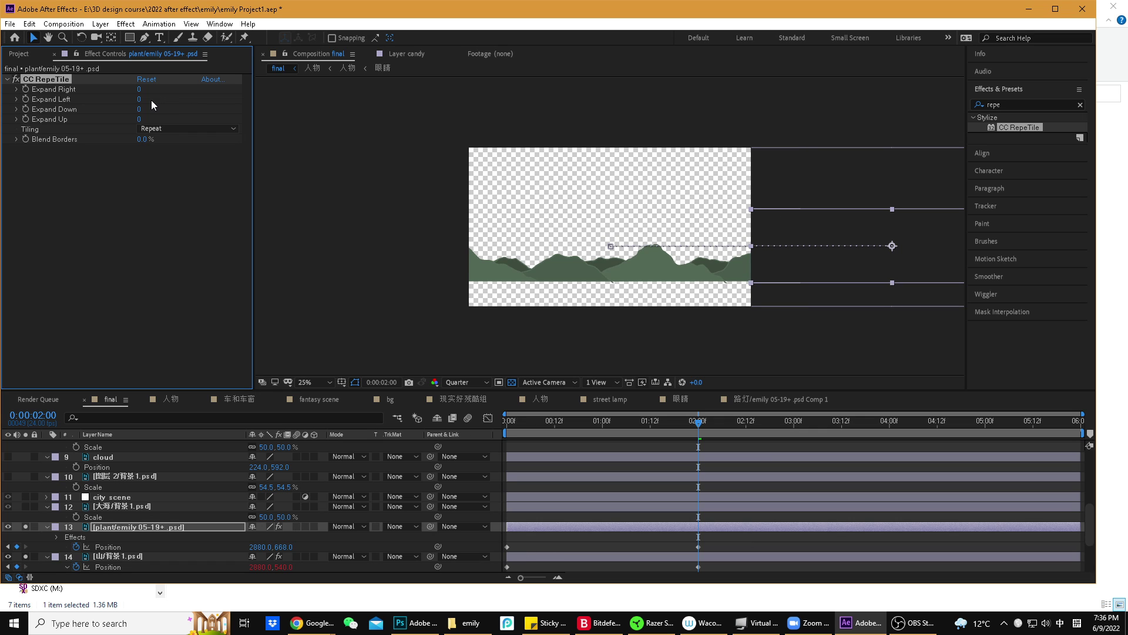
left_click_drag(141, 99, 382, 112)
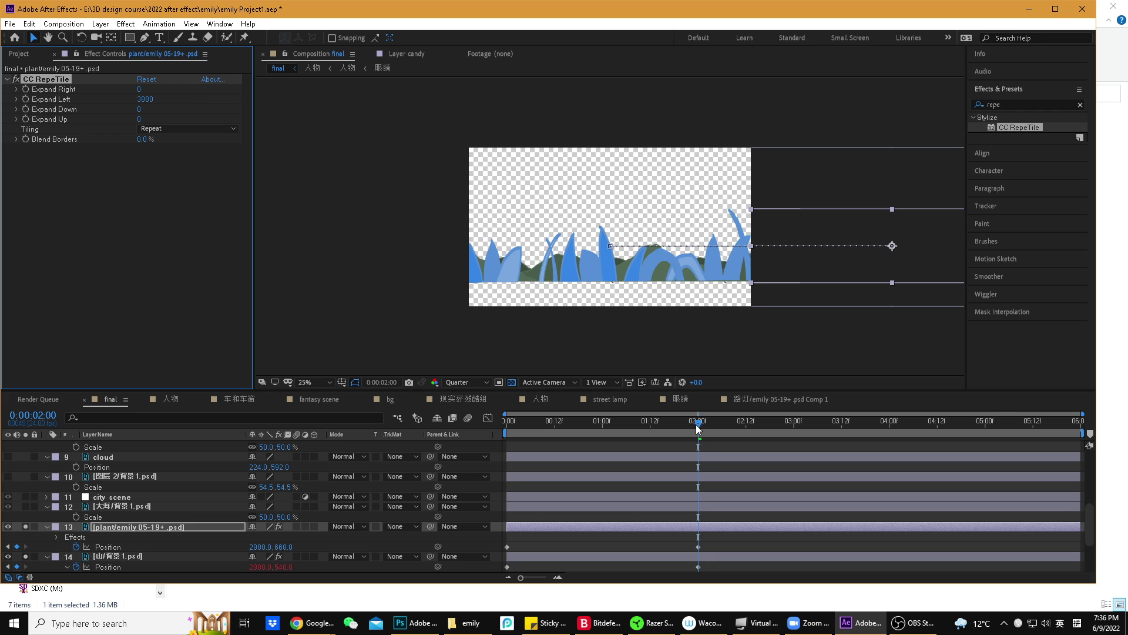
- Add the expression loopOut(type = "cycle", numKeyframes = 0) to the plant layer's Position and preview the loop from the start
left_click_drag(698, 421, 478, 409)
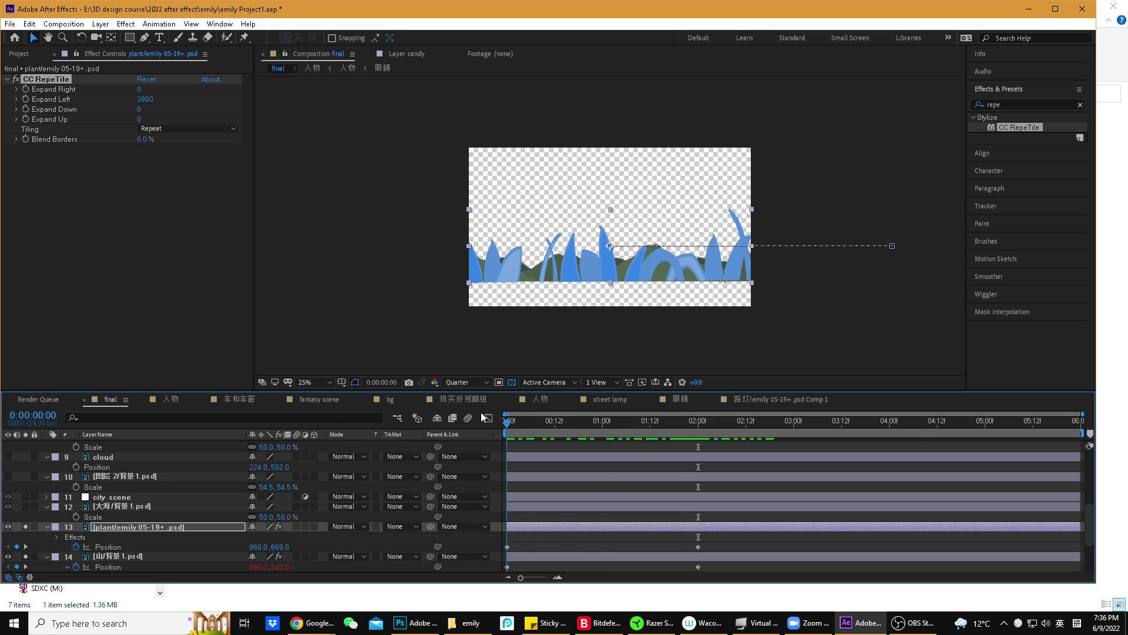
scroll(705, 490, "down", 3)
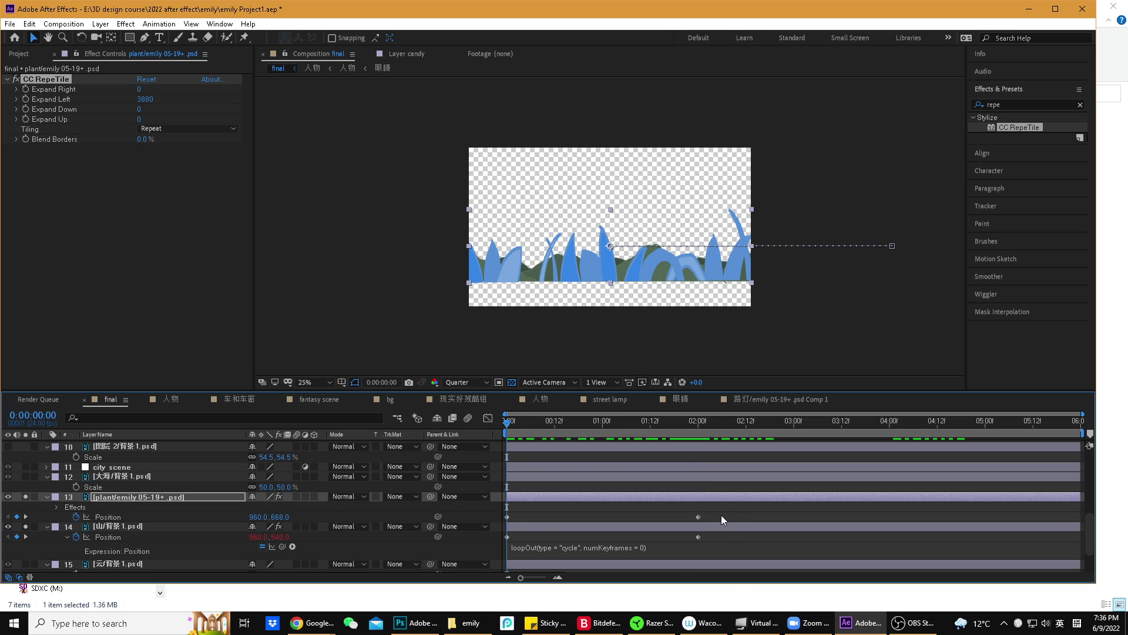
left_click_drag(721, 515, 523, 517)
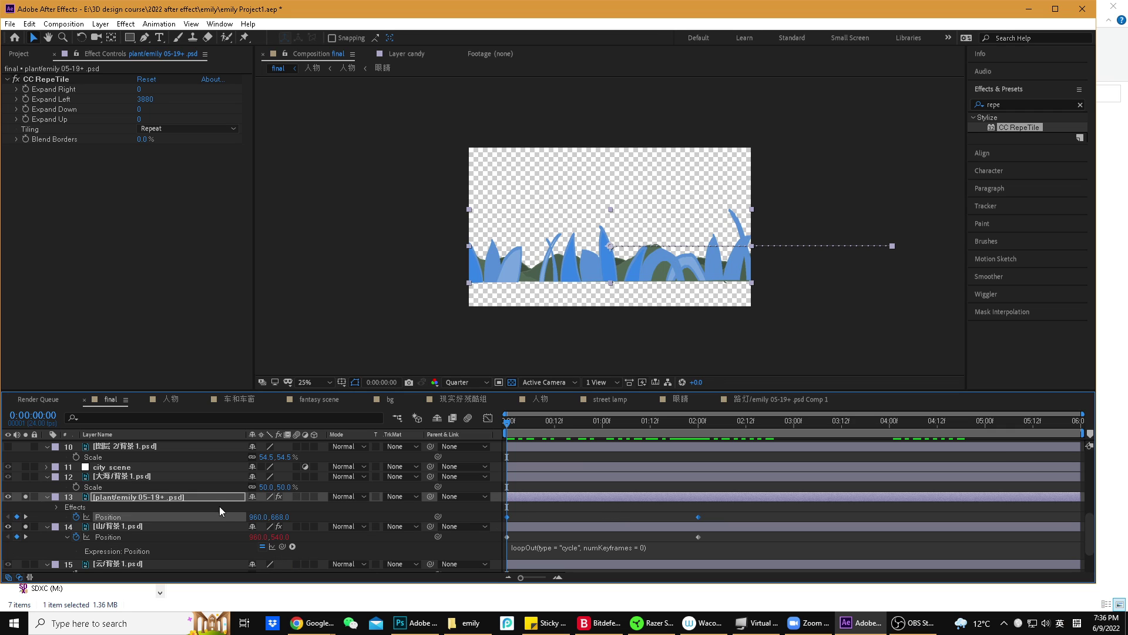
left_click(76, 517, "alt")
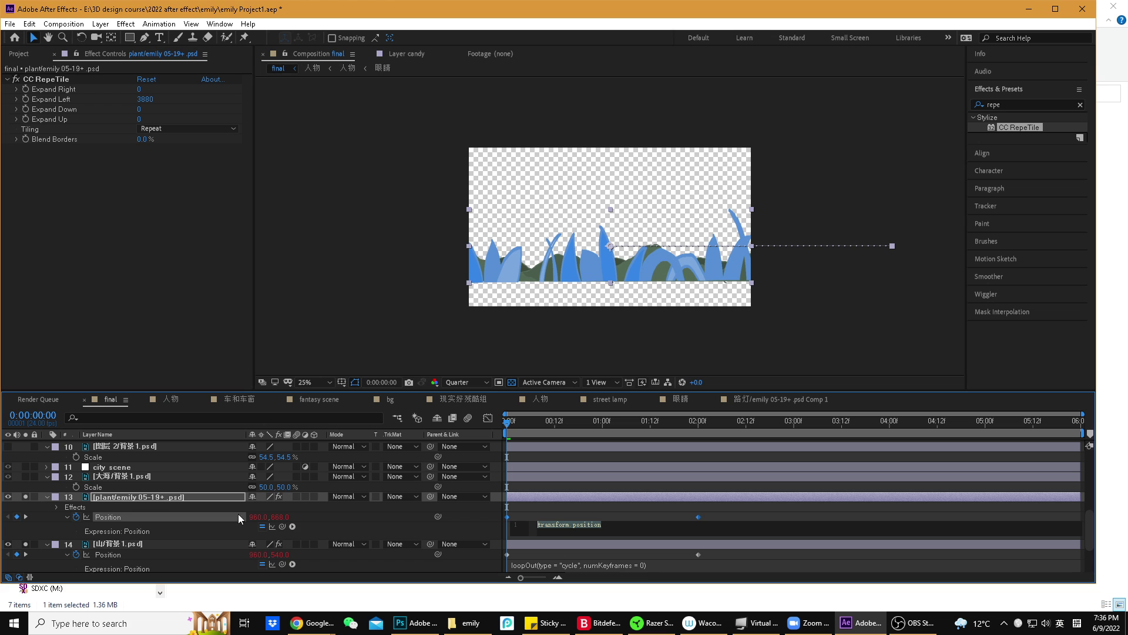
left_click(292, 526)
mouse_move(352, 467)
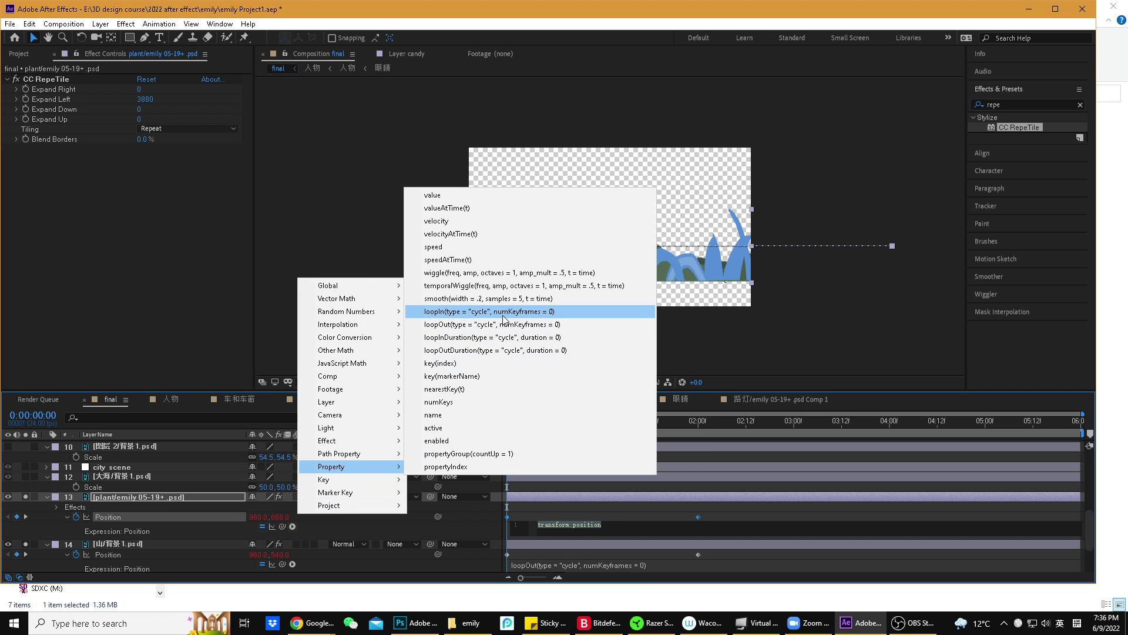
left_click(502, 325)
key("KP_Enter")
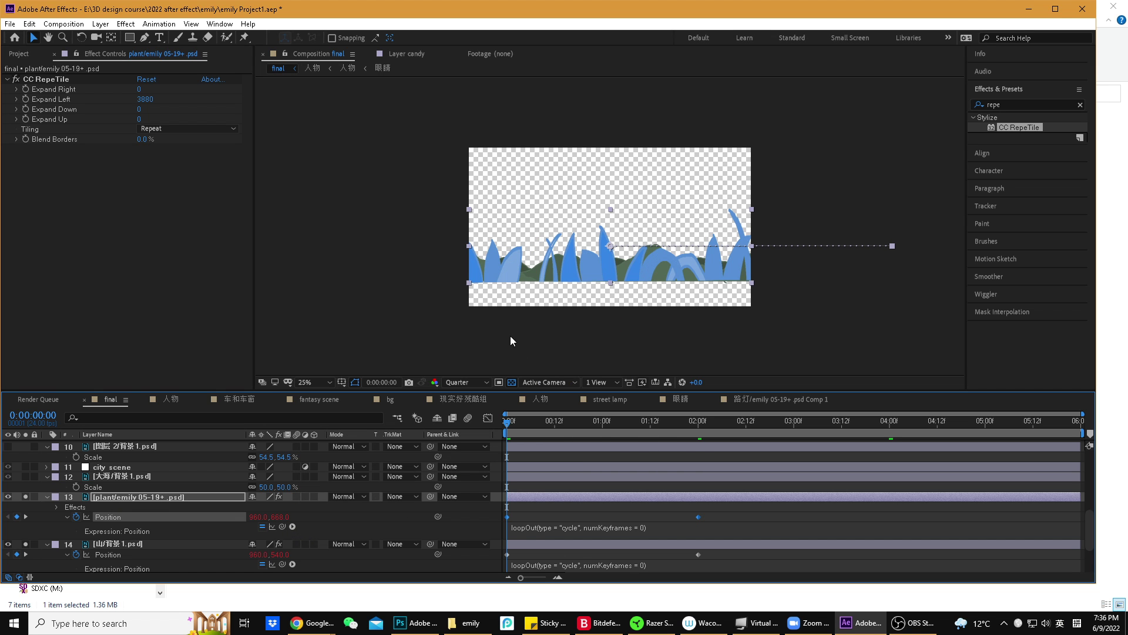
key("space")
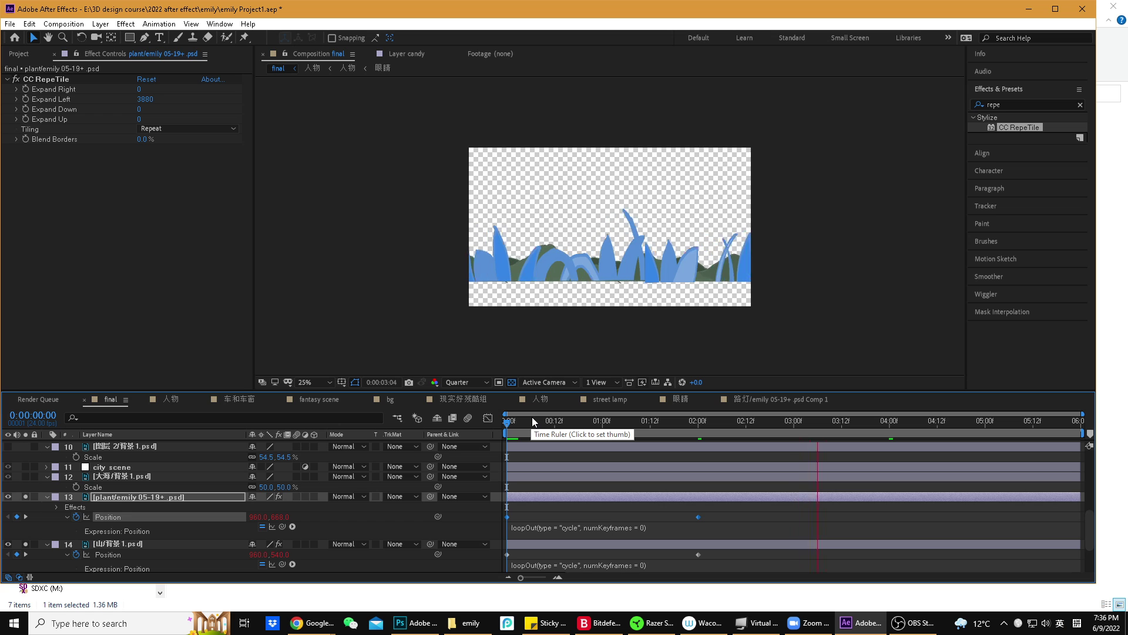
left_click_drag(574, 420, 404, 453)
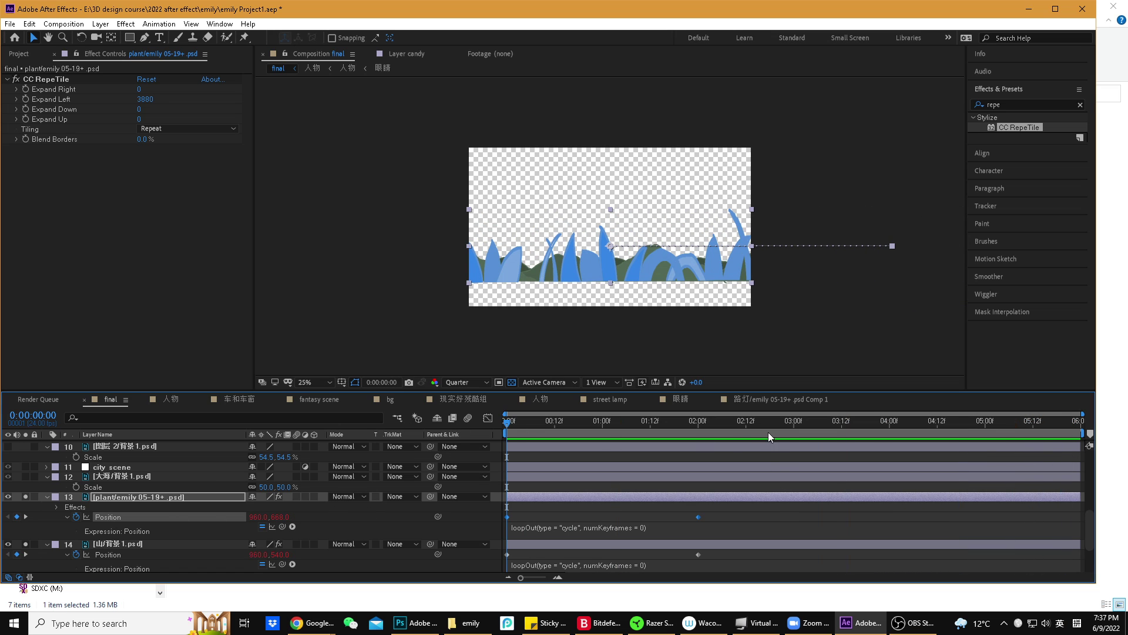
- Add 100% Opacity keyframes to the plant and mountain layers at 0:00:02:12, where the candy cane fade starts
scroll(817, 460, "up", 5)
left_click(745, 421)
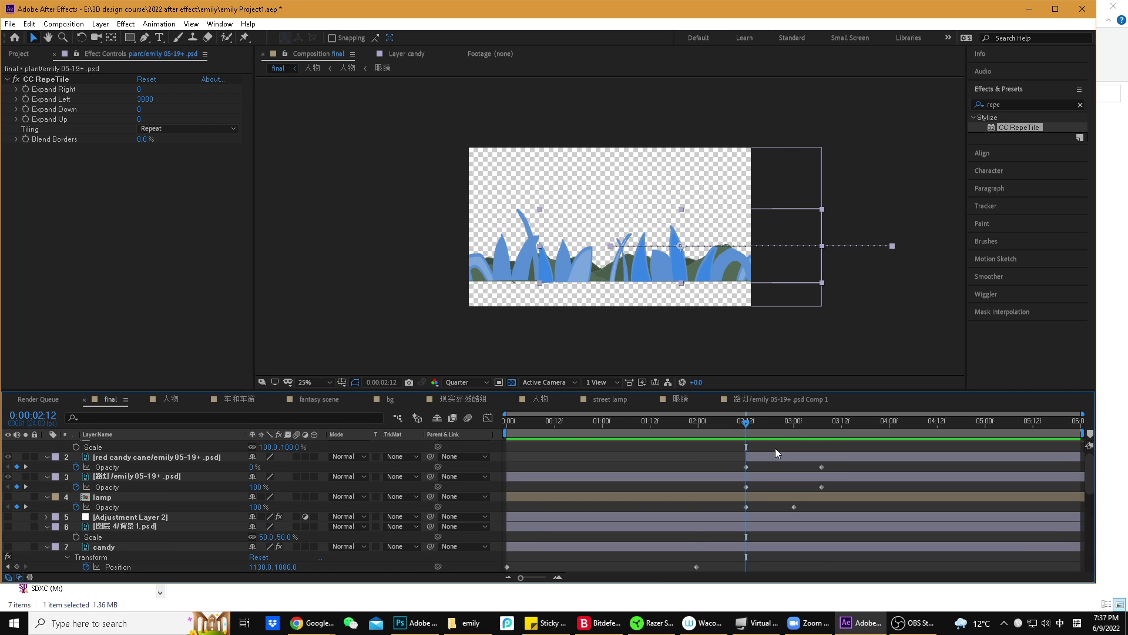
scroll(775, 448, "down", 5)
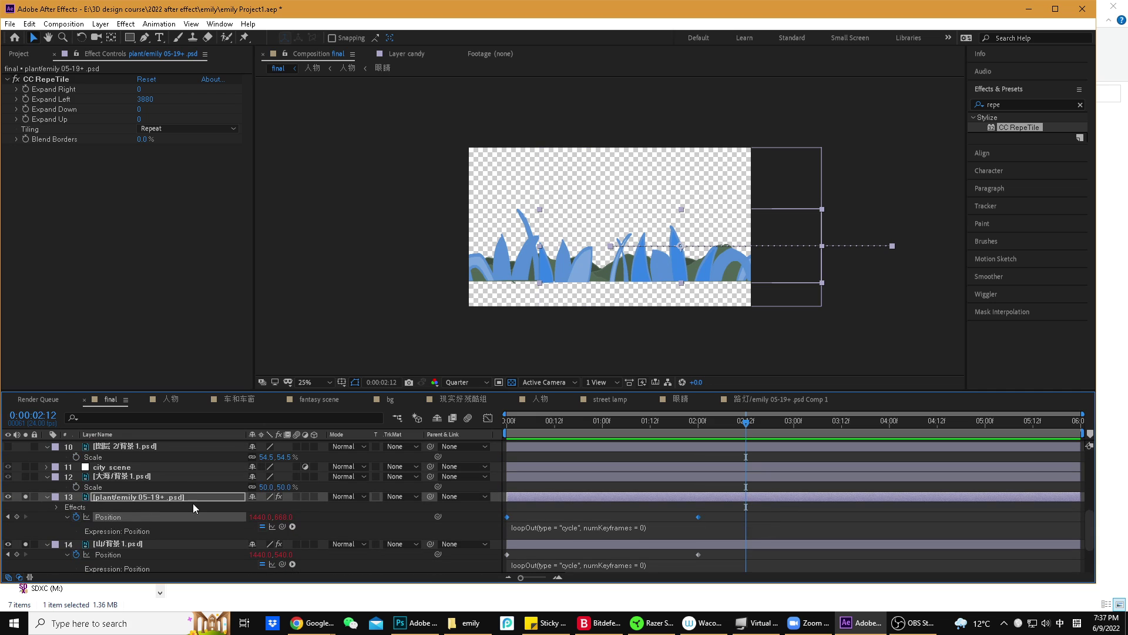
left_click(138, 498)
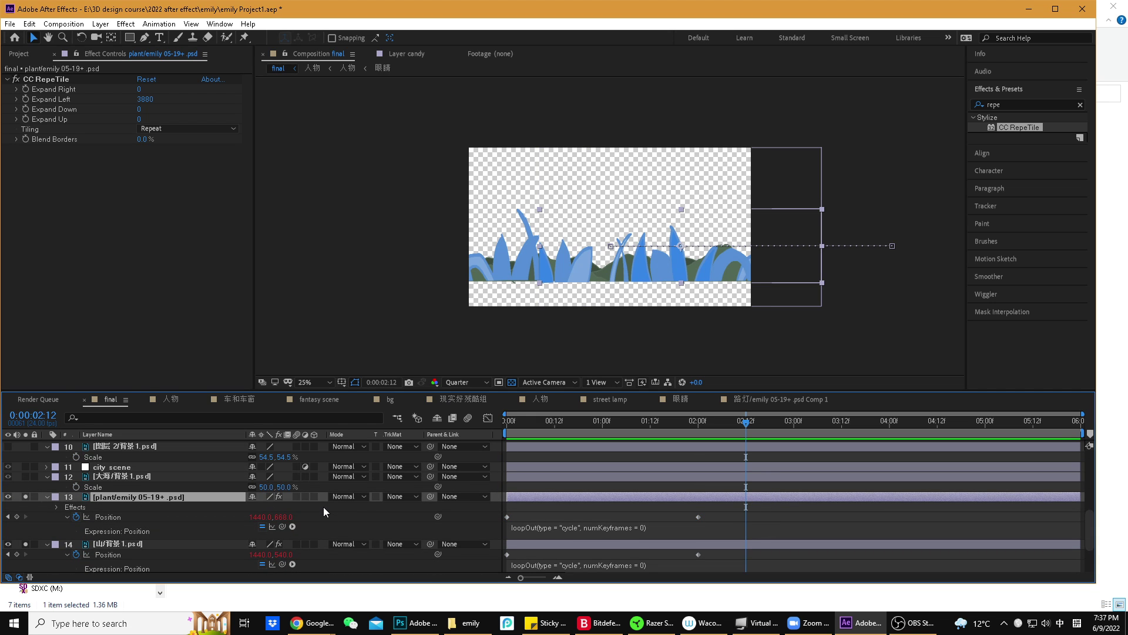
key("t")
key("shift")
key("t")
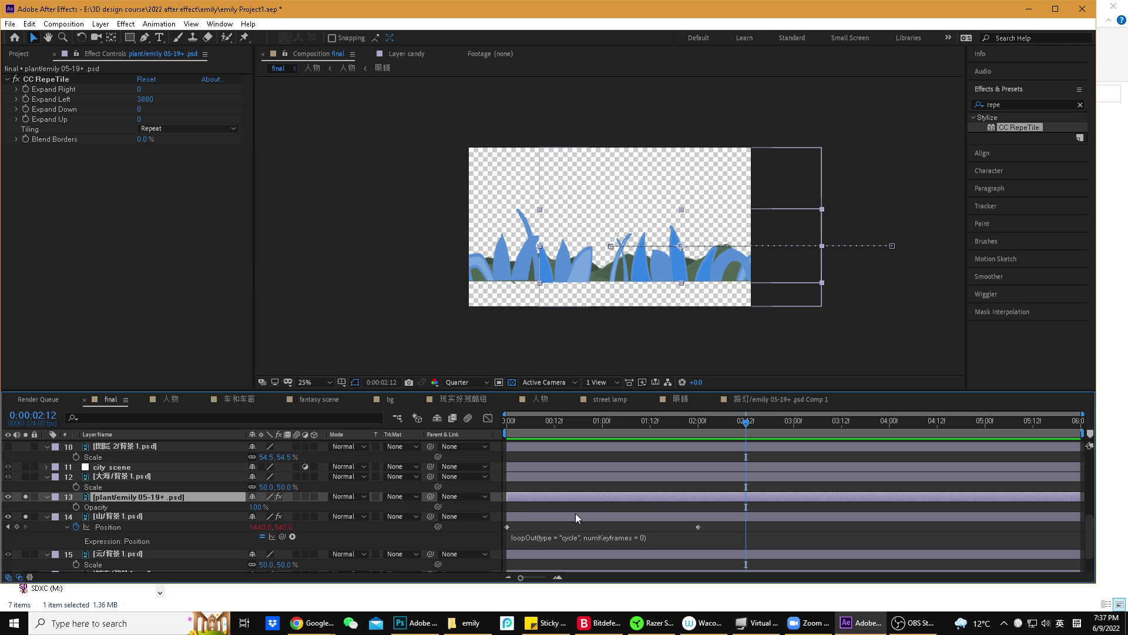
left_click(141, 517)
key("t")
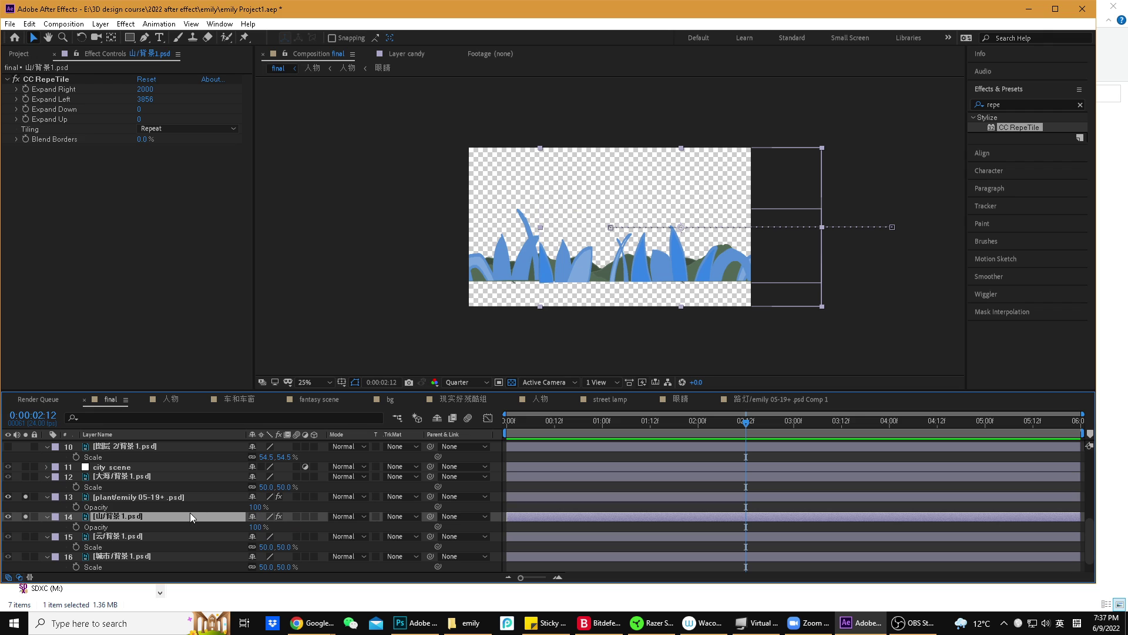
left_click(178, 498, "shift")
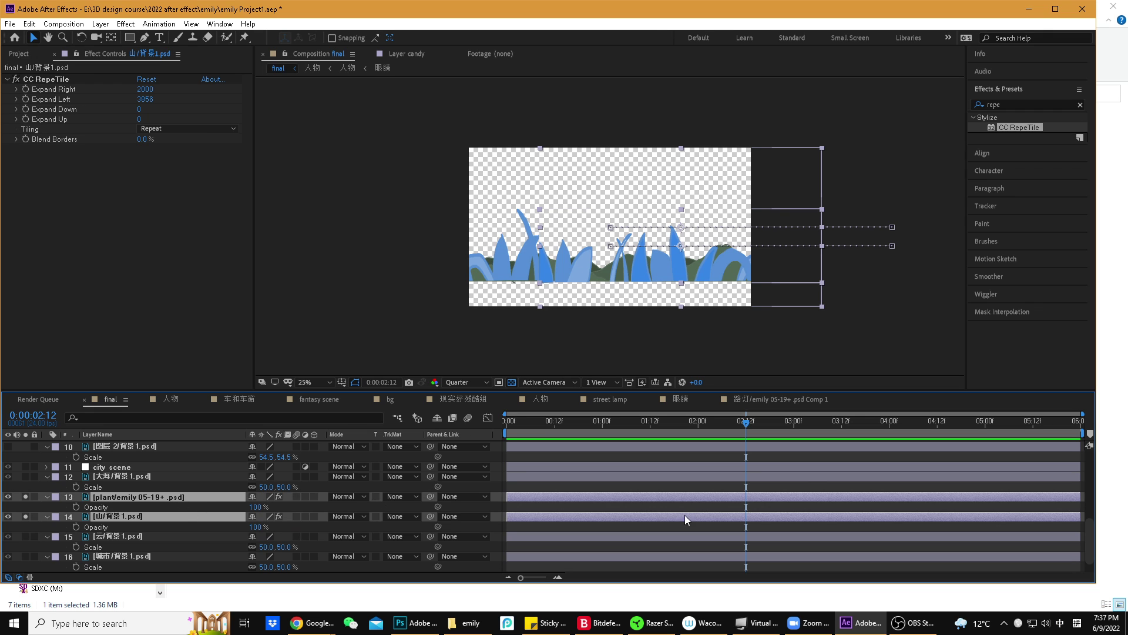
left_click(76, 506)
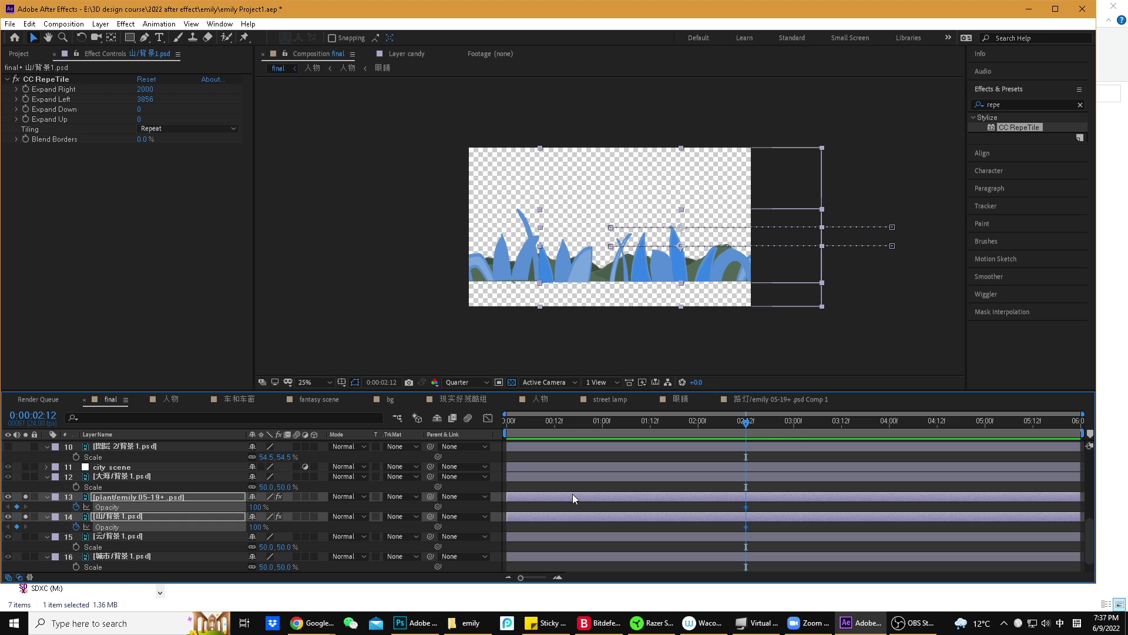
- Add matching Opacity keyframes to the plant and mountain layers at 0:00:03:07, where the candy cane fade ends
scroll(865, 463, "up", 8)
left_click(794, 422)
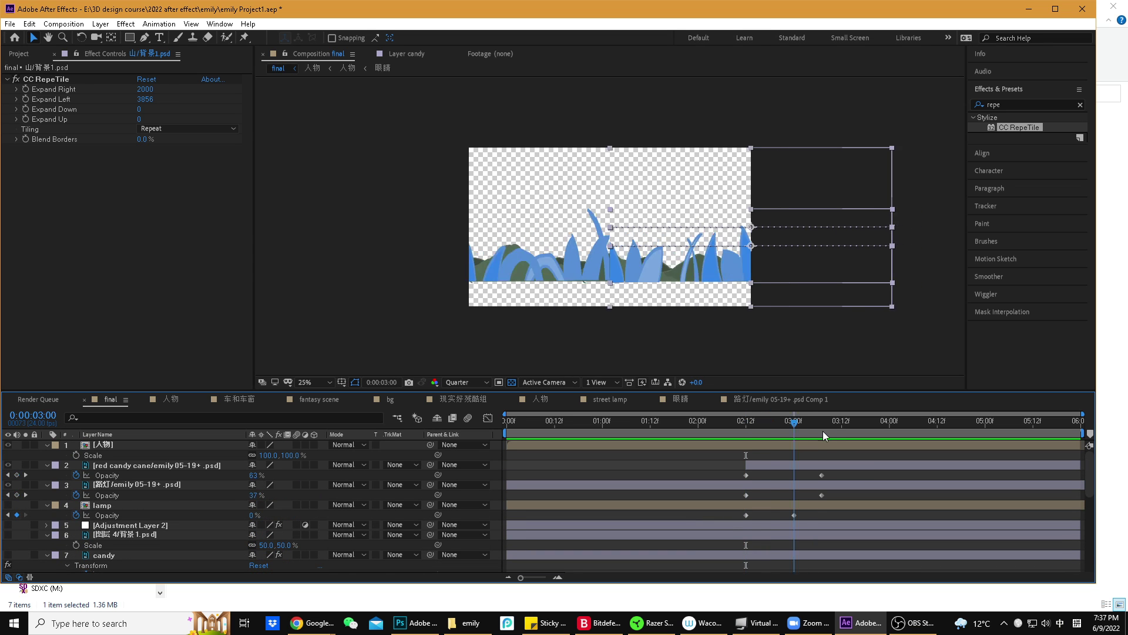
left_click(823, 433)
scroll(820, 499, "down", 8)
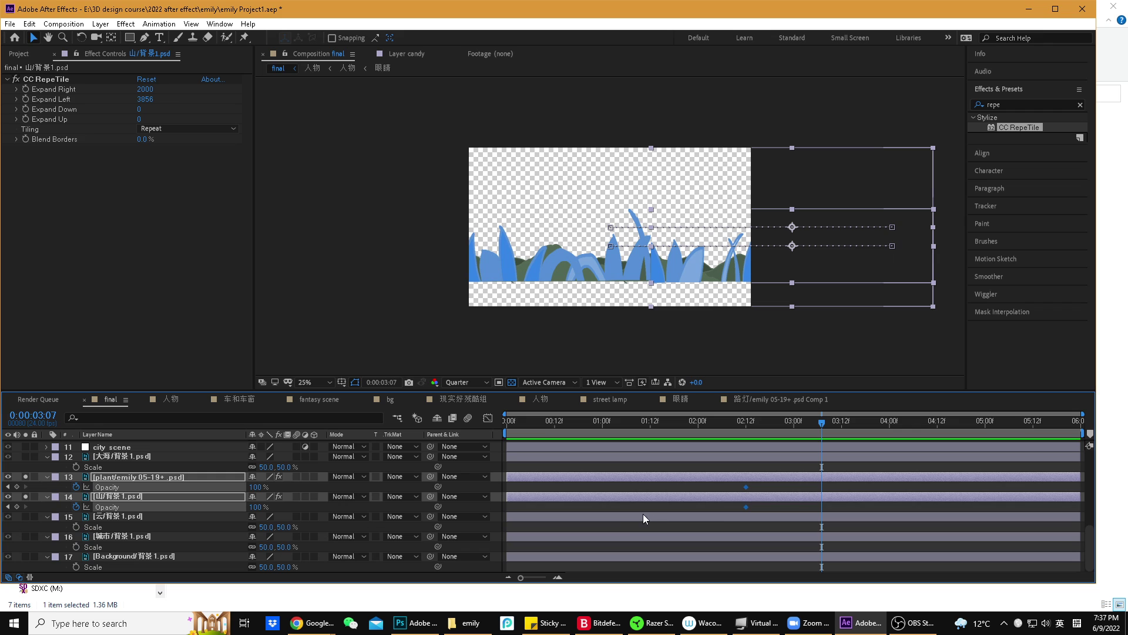
left_click(17, 487)
- Set the plant layer's Opacity keyframe at 0:00:02:12 to 0%
left_click(745, 422)
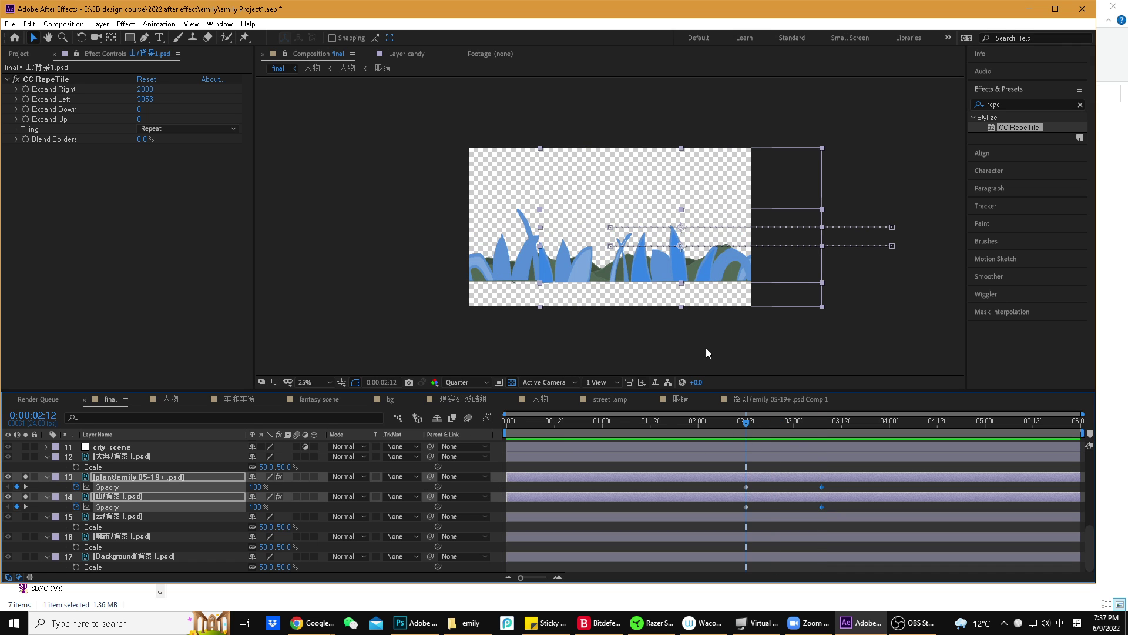
left_click(752, 487)
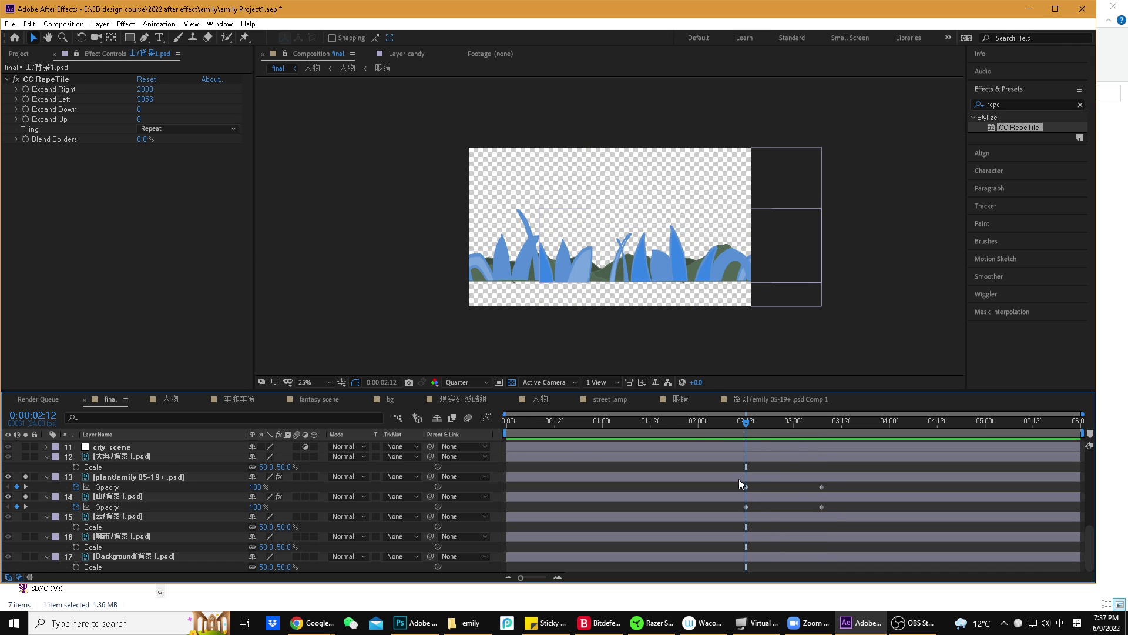
mouse_move(746, 422)
left_mouse_down()
mouse_move(813, 430)
mouse_move(743, 429)
left_mouse_up()
left_click(747, 487)
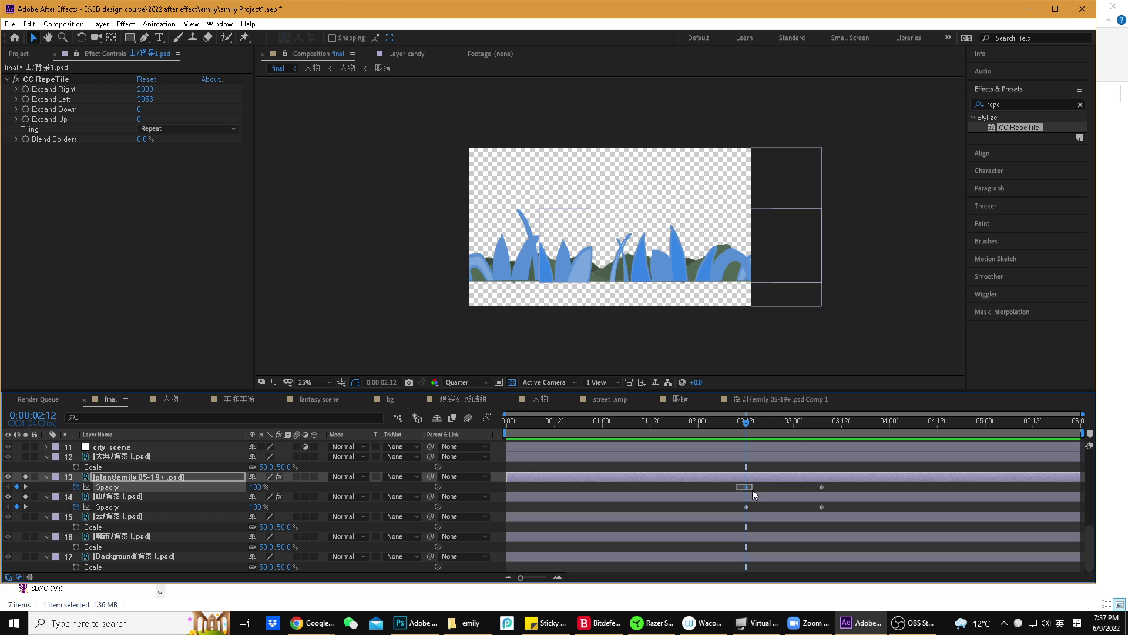
left_click(256, 488)
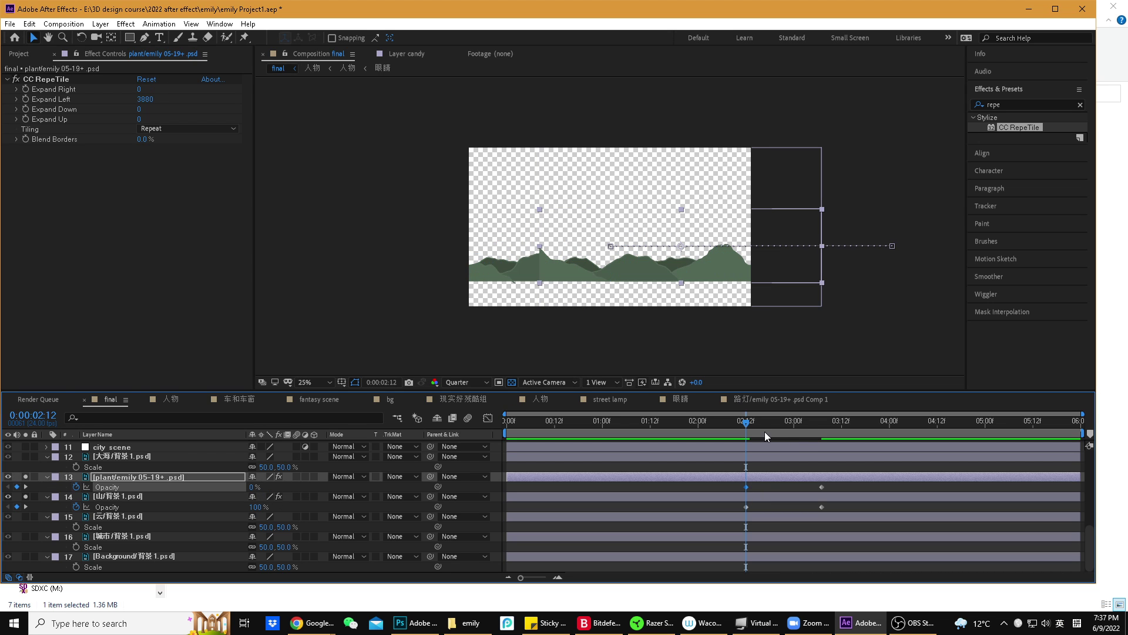
- Set the mountain layer's Opacity keyframe at 0:00:03:07 to 0%
left_click_drag(764, 431, 821, 429)
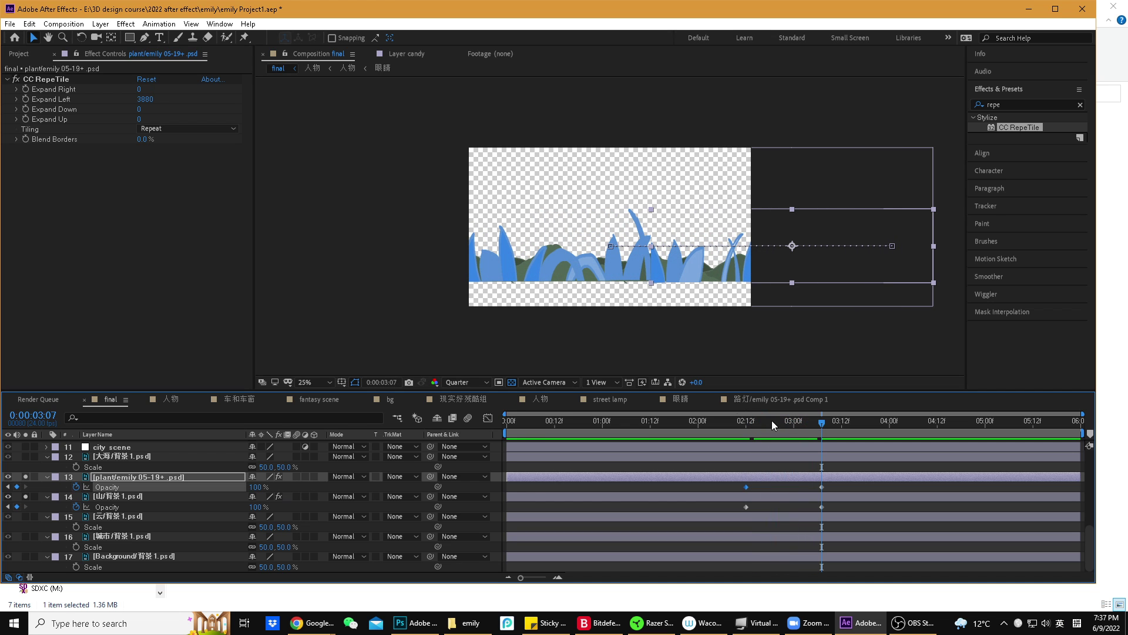
left_click(822, 507)
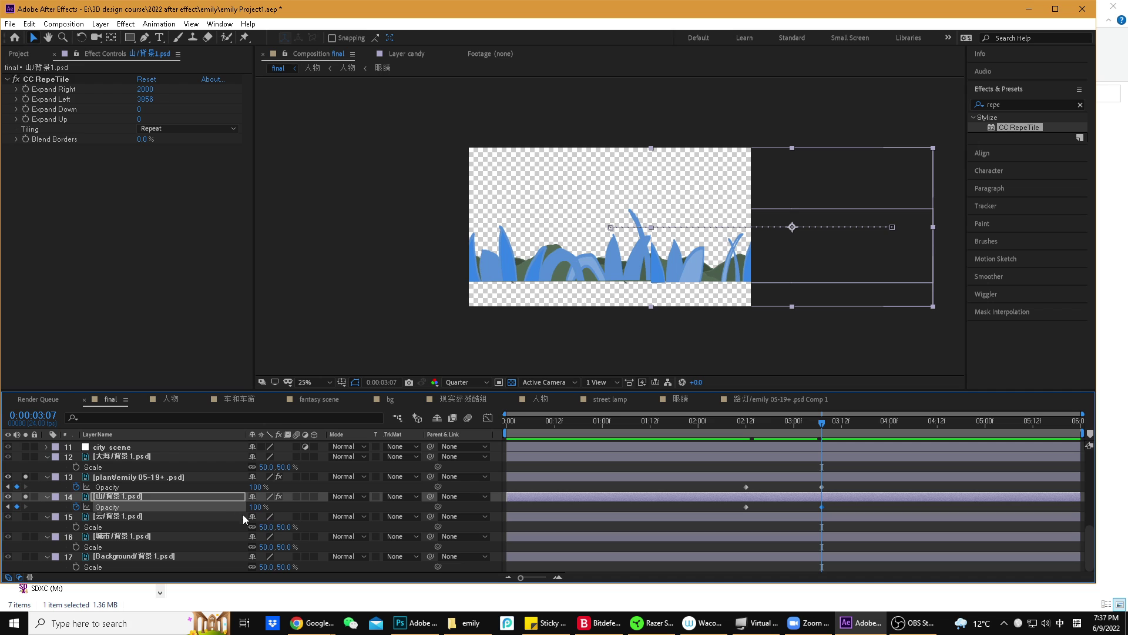
left_click(258, 506)
type("0")
key("Return")
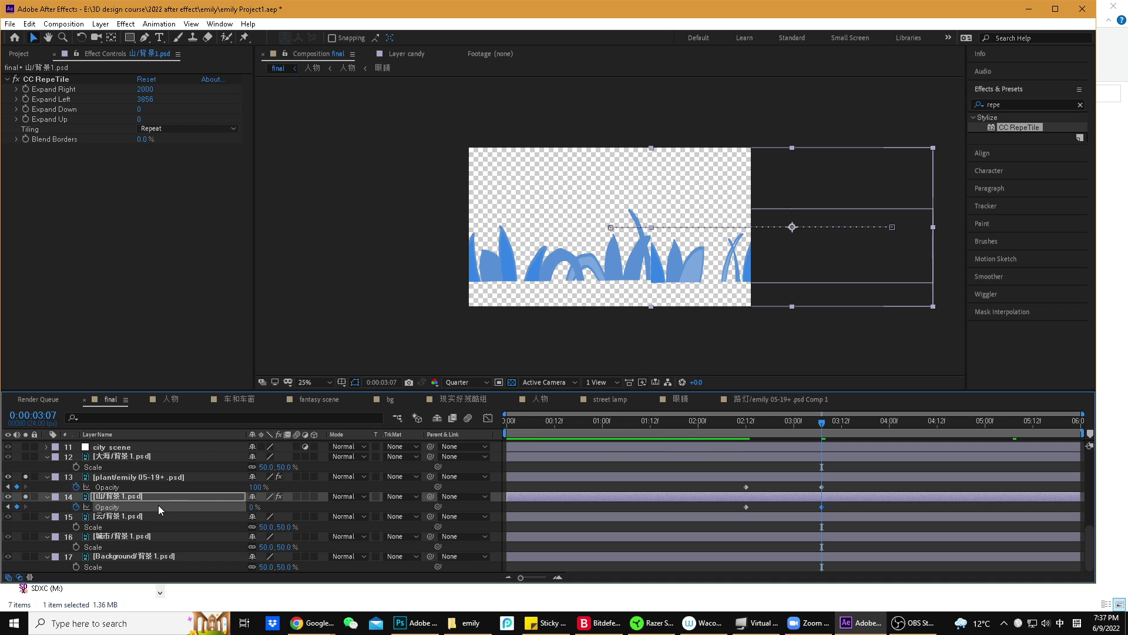
- Turn off solo for the plant and mountain layers and play the full composition from the start
key("Home")
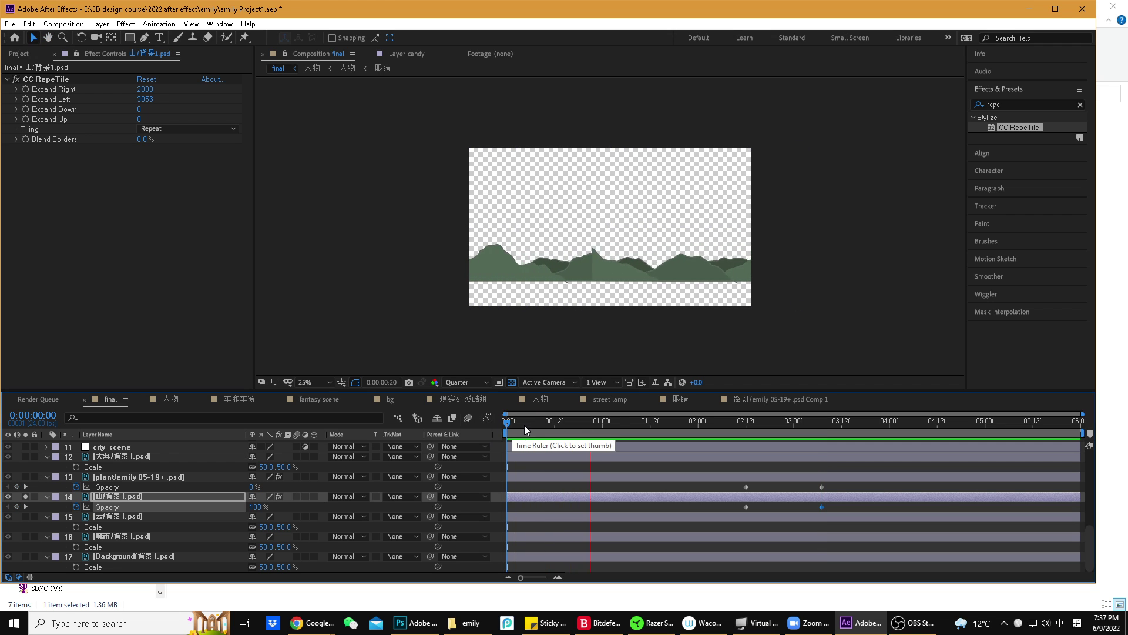
left_click(24, 497)
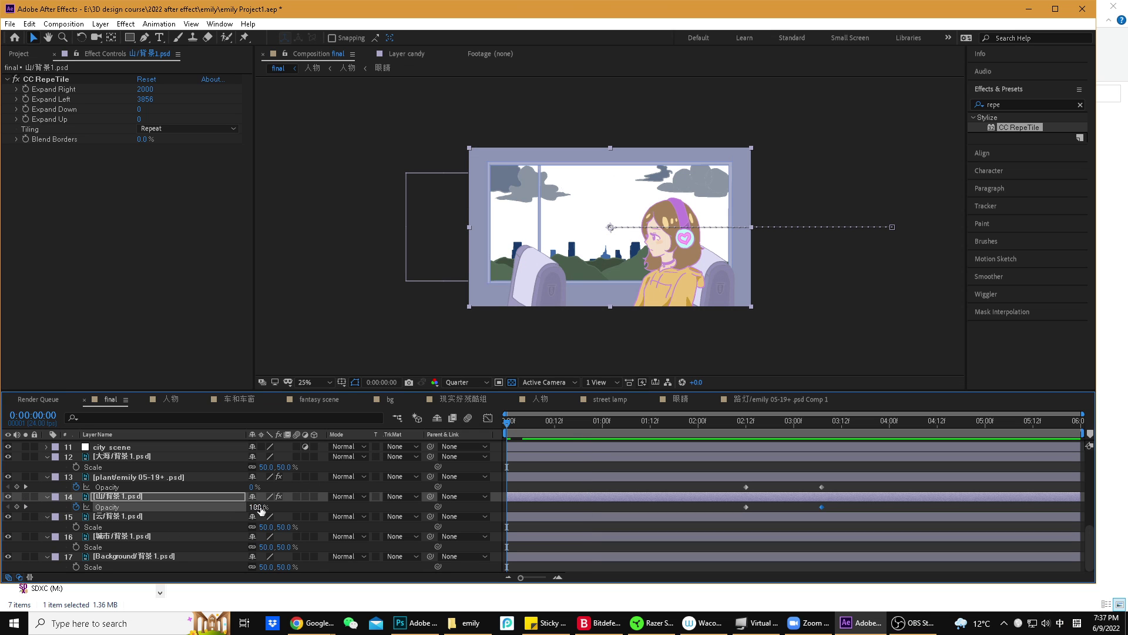
key("space")
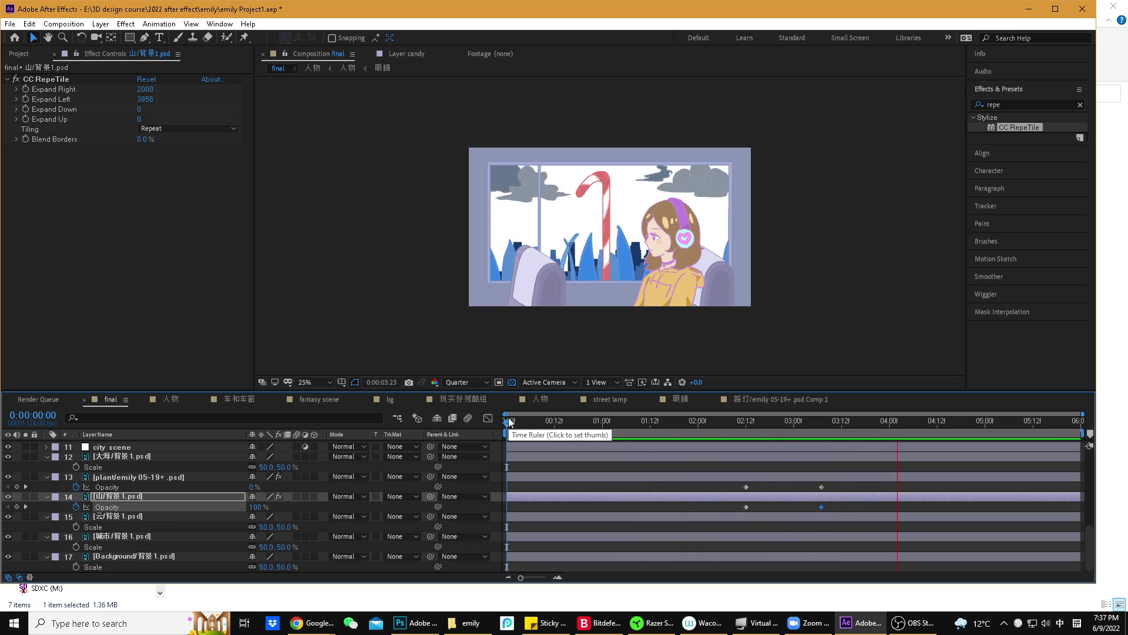
key("space")
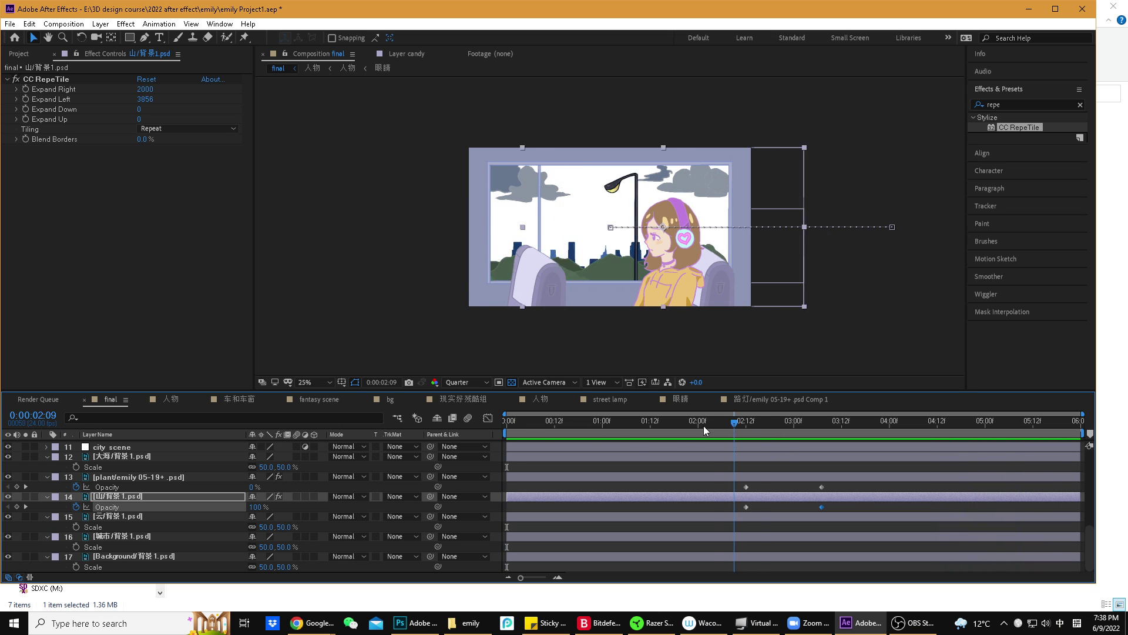
- Scrub and replay the composition to check the lamp-to-candy-cane and mountain-to-plant crossfades
left_click_drag(703, 426, 702, 455)
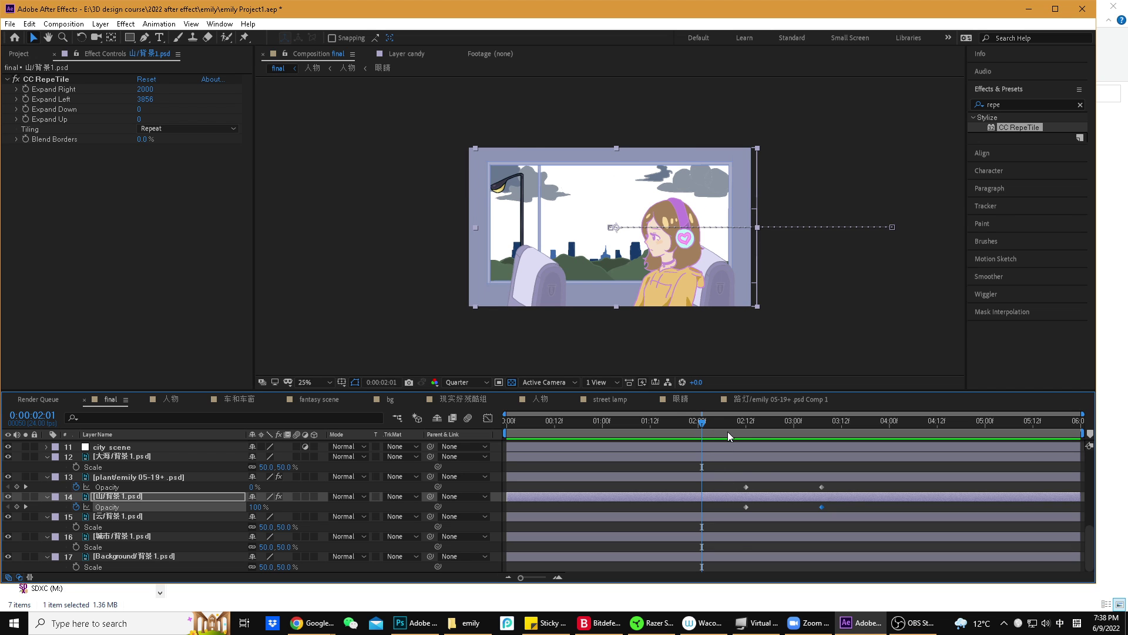
left_click_drag(728, 432, 823, 442)
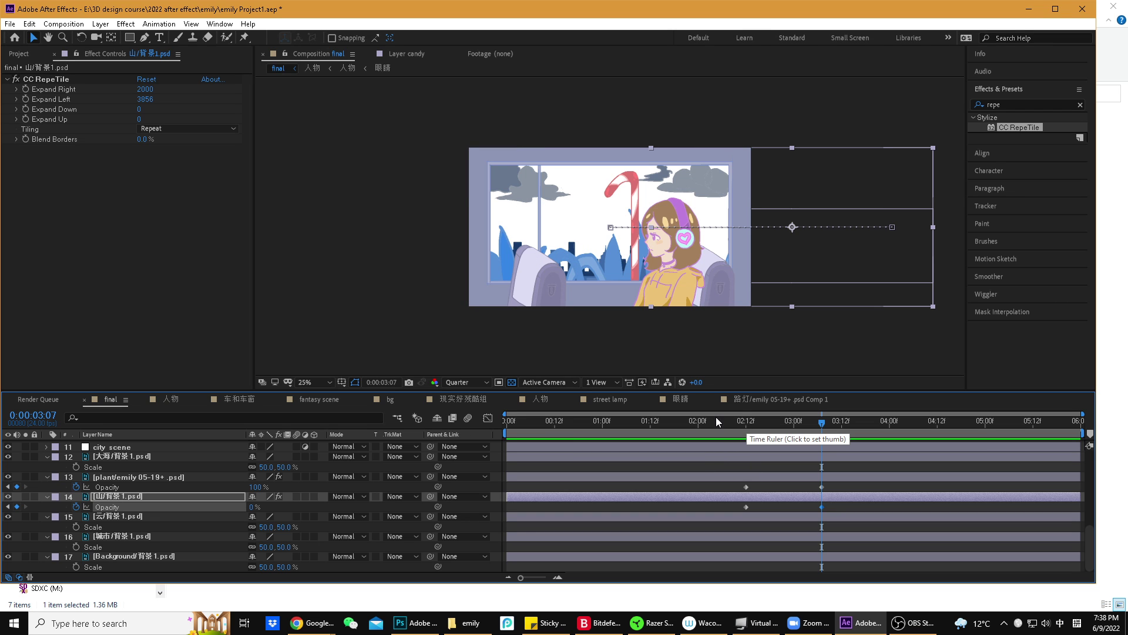
left_click(614, 421)
left_click_drag(574, 417, 421, 417)
key("space")
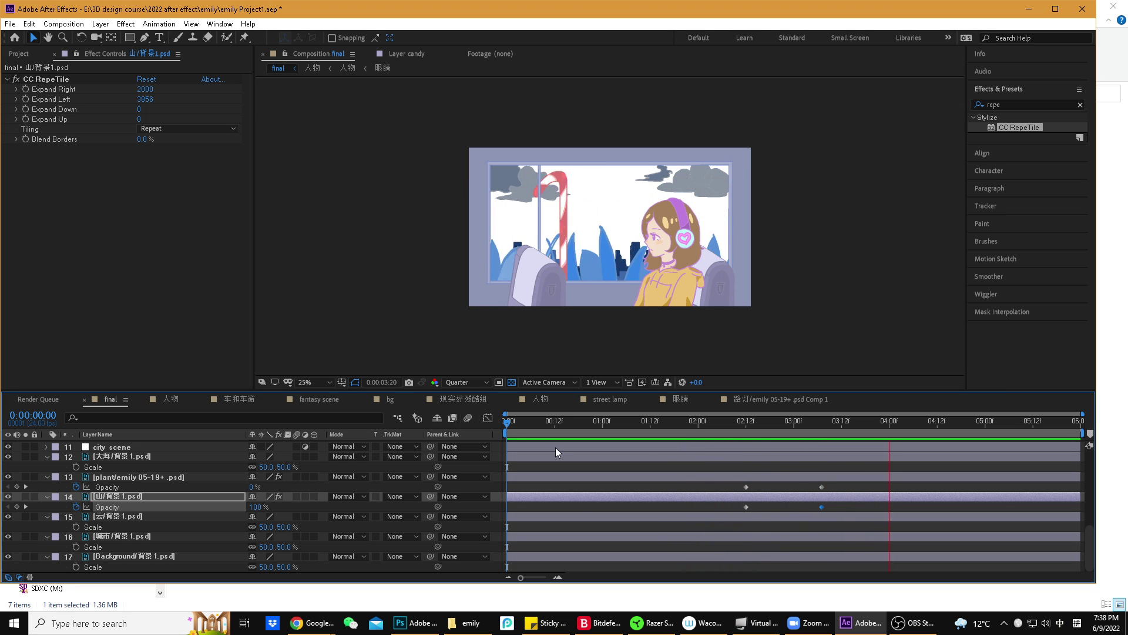
left_click_drag(519, 422, 576, 432)
key("space")
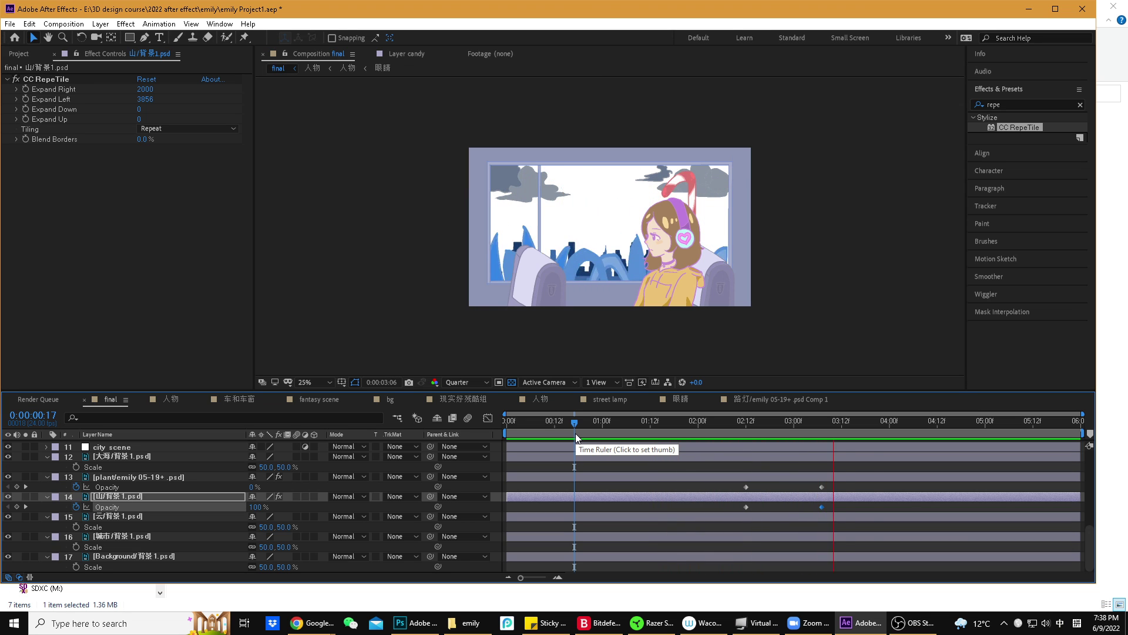
left_click(591, 424)
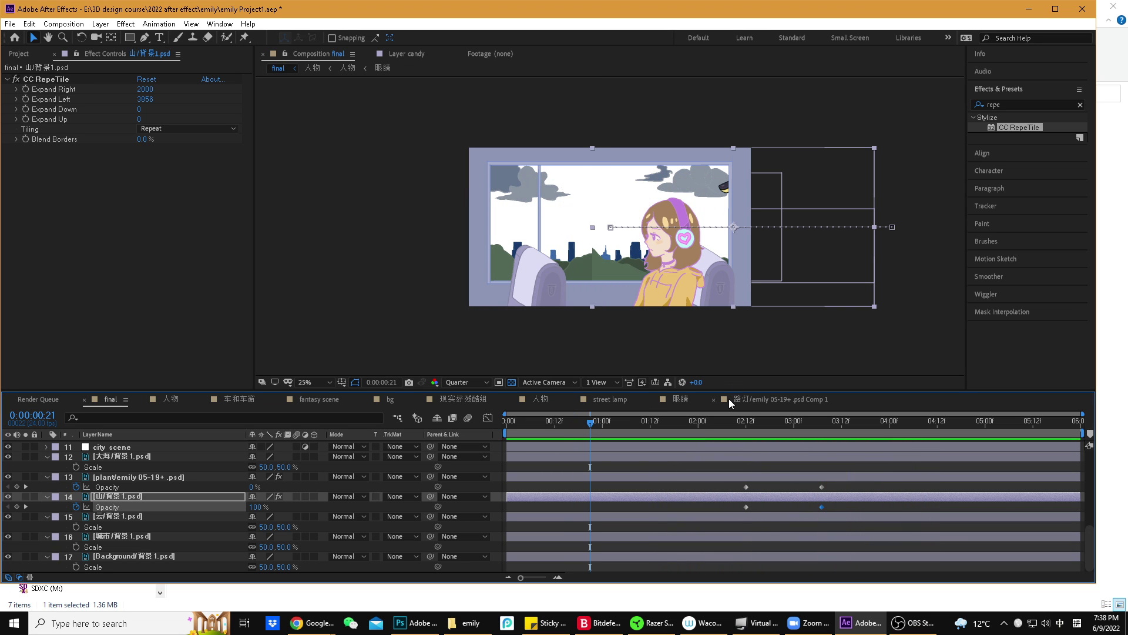